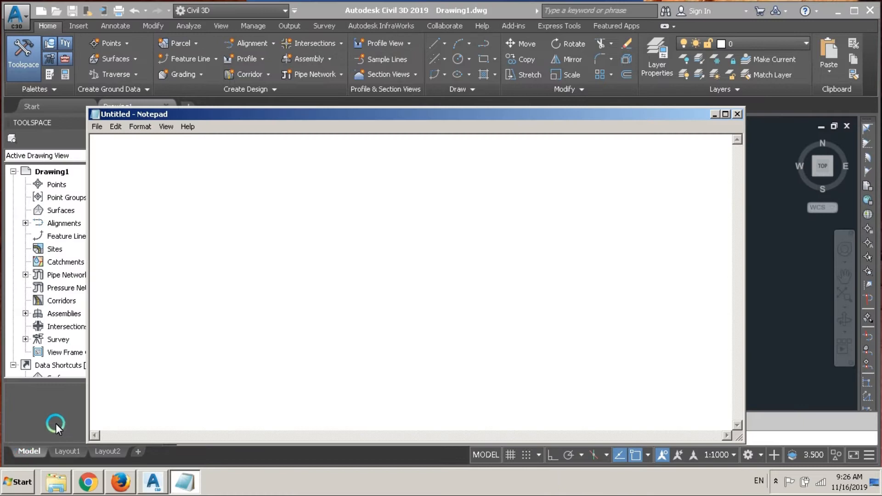
Step: Write "TODAY I WILL SHOW YOU" in the empty Notepad document
key(ctrl+a)
key(BackSpace)
text(TODAY I WILL SHOW YOU)
Step: Replace the Notepad text with "HOW TO CREATE PROFILE FROM SURFACE IN CIVIL 3D AUTOCAD"
key(ctrl+a)
key(BackSpace)
text(HOW TO CREATE PROFILE FROM SURFACE I)
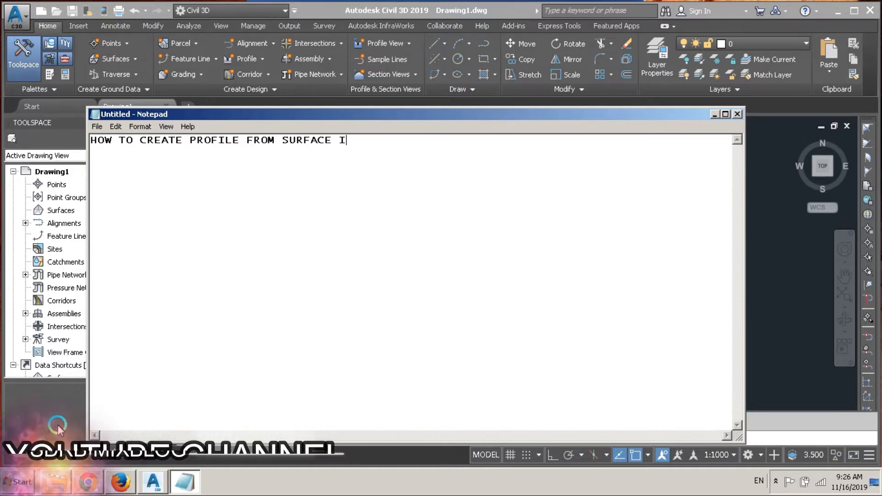
text(N CIVIL 3D AUTOCAD)
Step: Replace the Notepad text with "BUT 1ST KINDLY CLICK SUBSCRBIBED BUTTON"
key(ctrl+a)
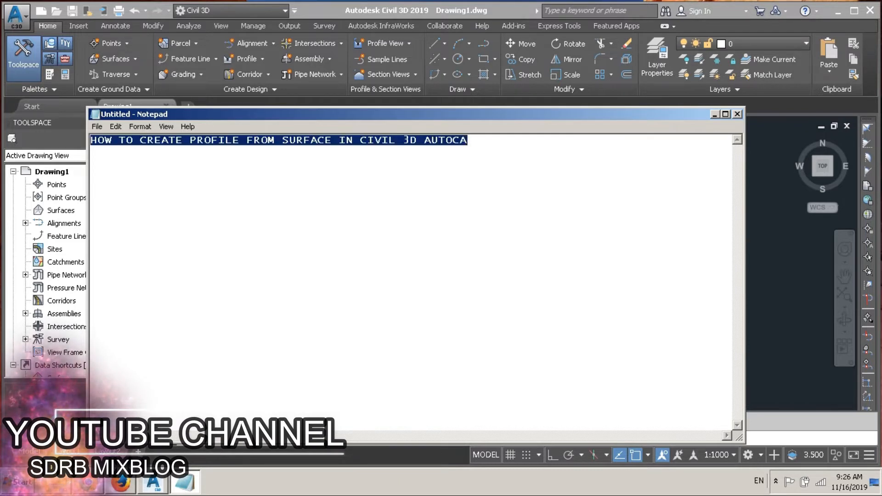
key(BackSpace)
text(BUT 1ST KINDLY CLI)
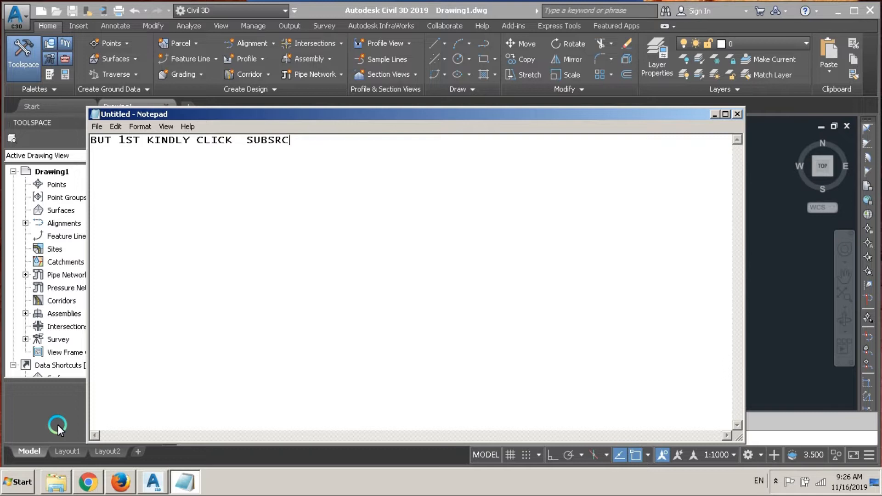
text(CK  SUBSCRBUIBE)
text(UTTON)
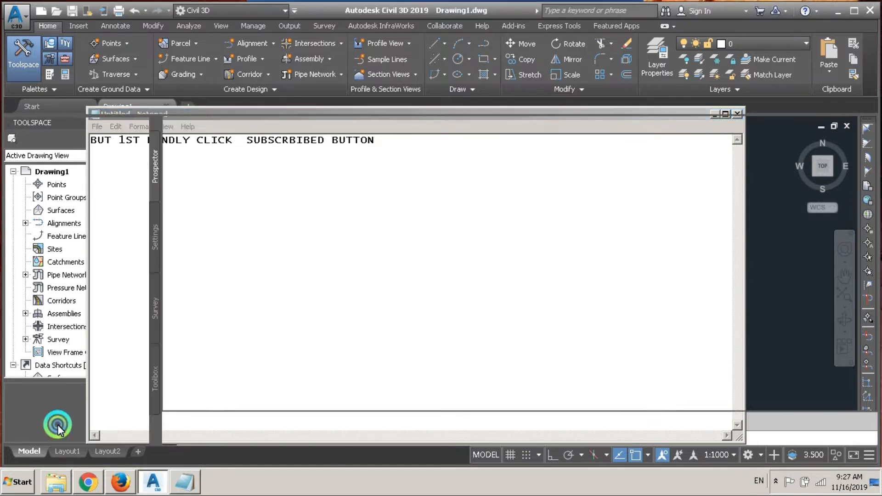
Step: Replace the Notepad text with "AND PLEASE" and keep Notepad as the active window
key(alt+Tab)
key(ctrl+a)
key(BackSpace)
text(AND PLEASE)
text(ANNOT)
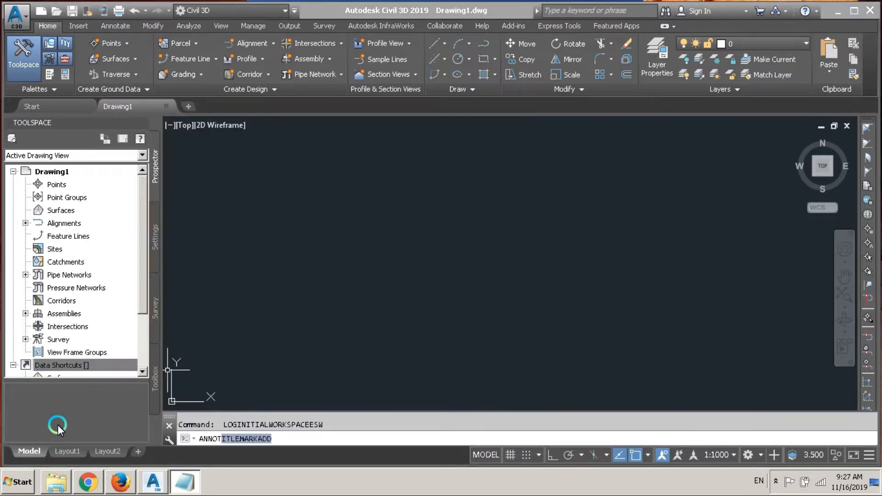
key(alt+Tab)
click(187, 490)
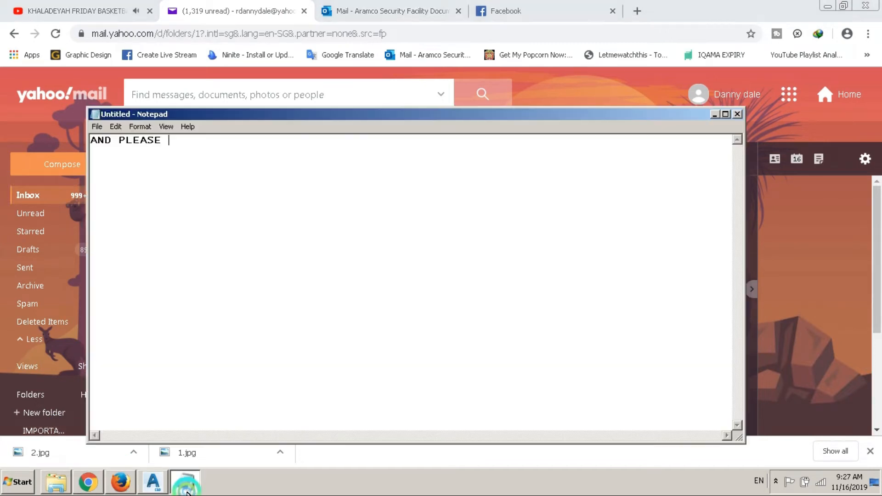
Step: Complete the Notepad line to read "AND PLEASE LIKE & SHARE AND CLICK THE BELL BELOW"
text(LIKE SHA)
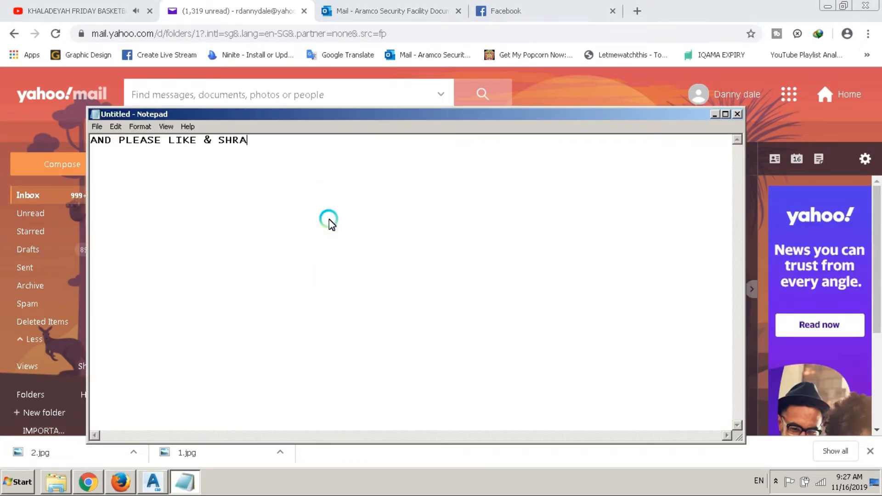
key(BackSpace)
key(BackSpace)
key(BackSpace)
key(BackSpace)
text(ARE AND CLICK THE BEL)
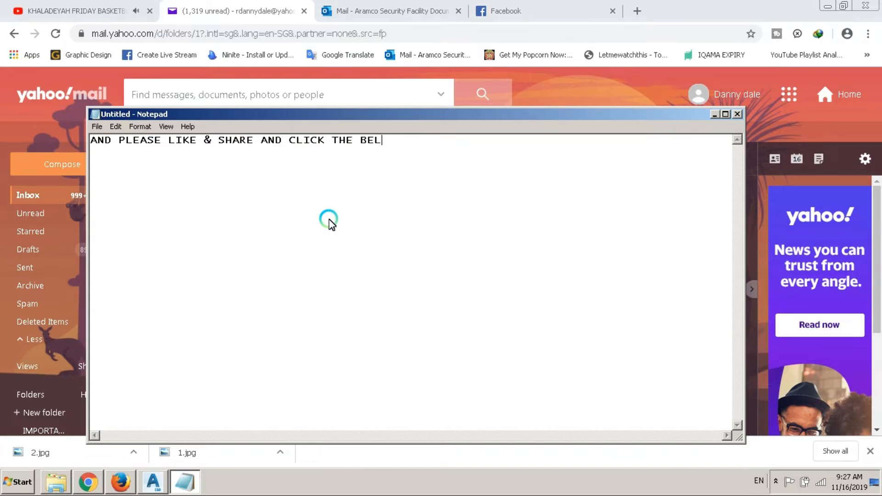
text(L BELOW)
Step: Replace the Notepad text with the channel name "SDRB MIXBLOG"
key(ctrl+a)
key(BackSpace)
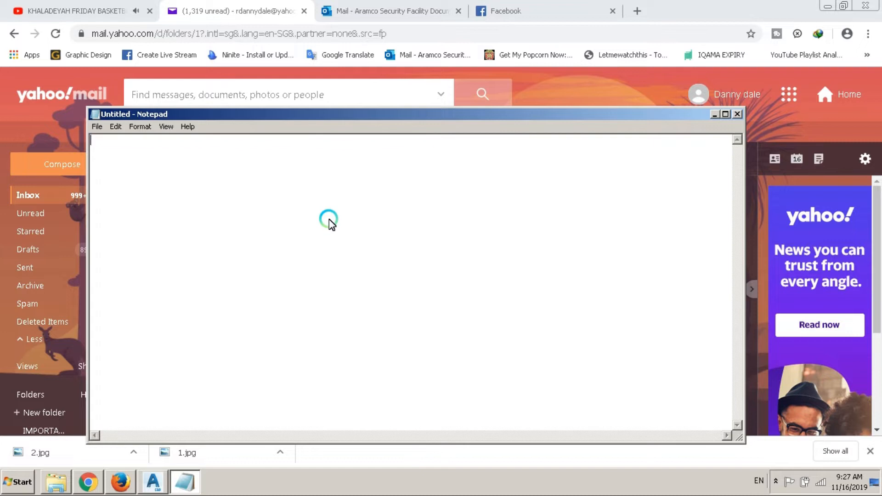
text(SDRB MIXBLOG)
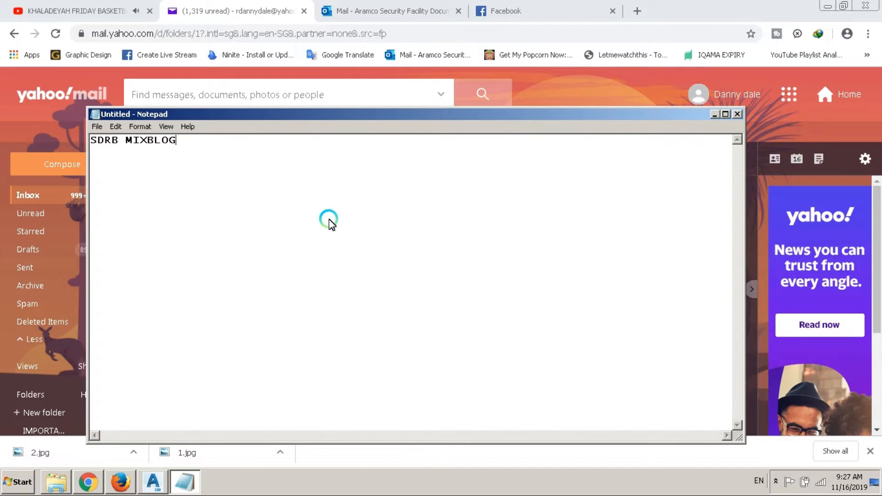
Step: Replace the Notepad text with "LETS START NOW", followed by a new line
key(ctrl+a)
key(BackSpace)
text(L)
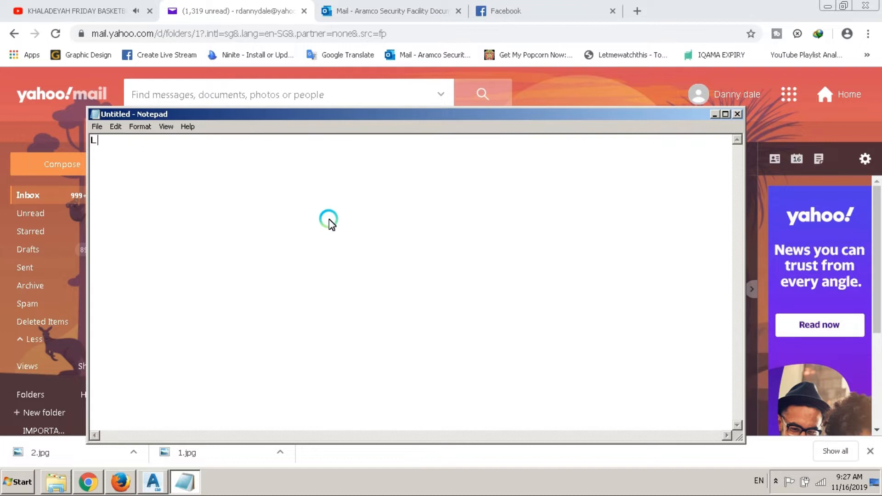
text(ETS START NOW)
key(Return)
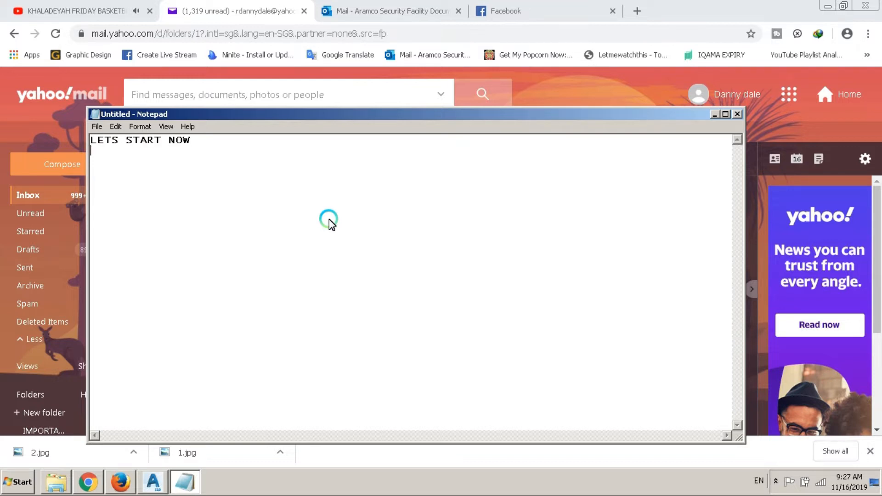
Step: Clear the Notepad text and write "FOLLOW ME" and "CREATE POINT IN TOOLSPACE" on two lines
key(ctrl+a)
key(BackSpace)
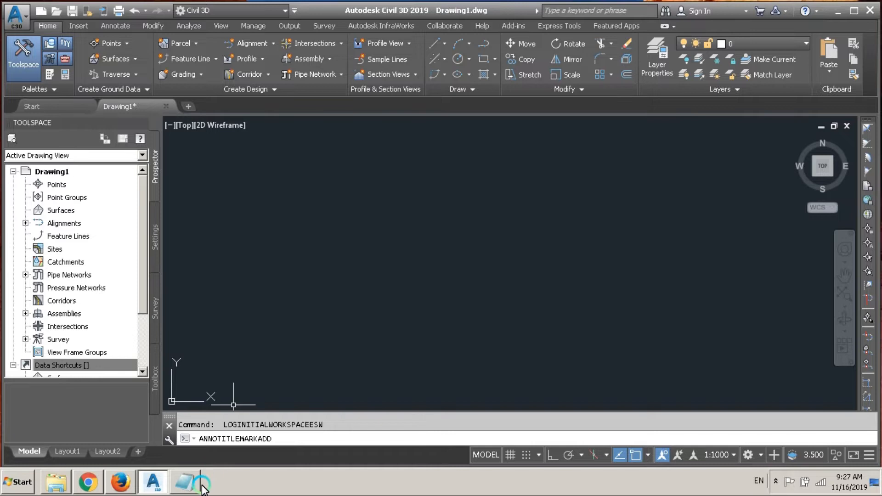
click(184, 482)
text(FOLLOW ME)
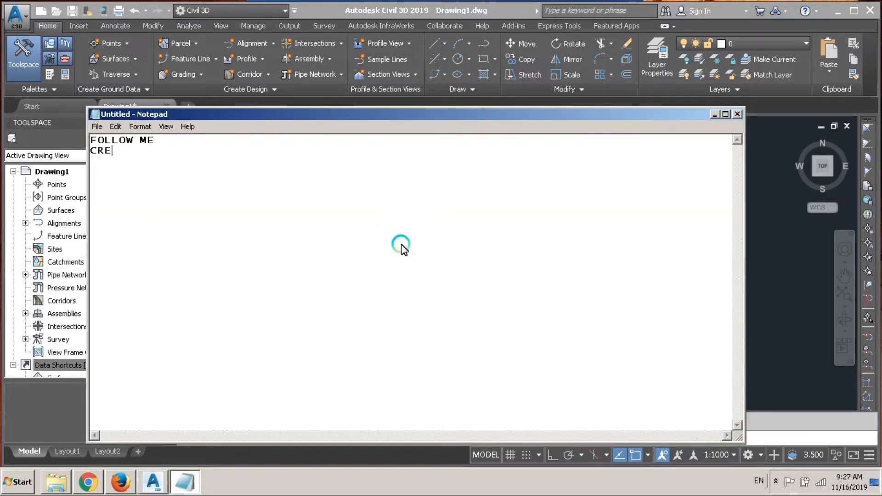
text(POINT IN TOOL)
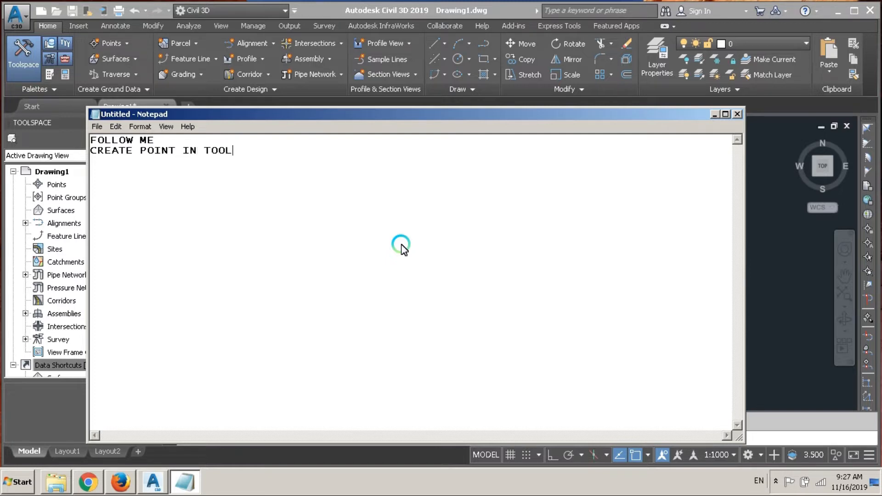
text(SPACE)
key(Return)
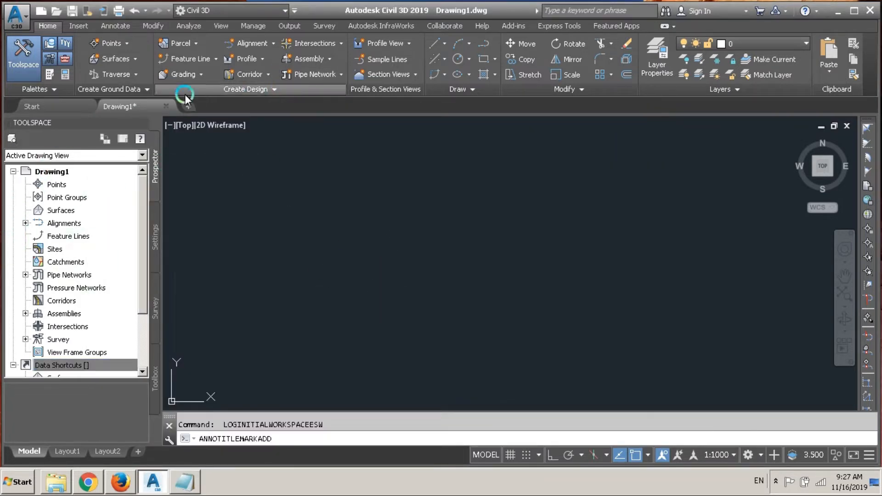
Step: In Civil 3D, open the point creation tools for Drawing1's Points collection and place them over the ribbon
right_click(51, 186)
click(92, 194)
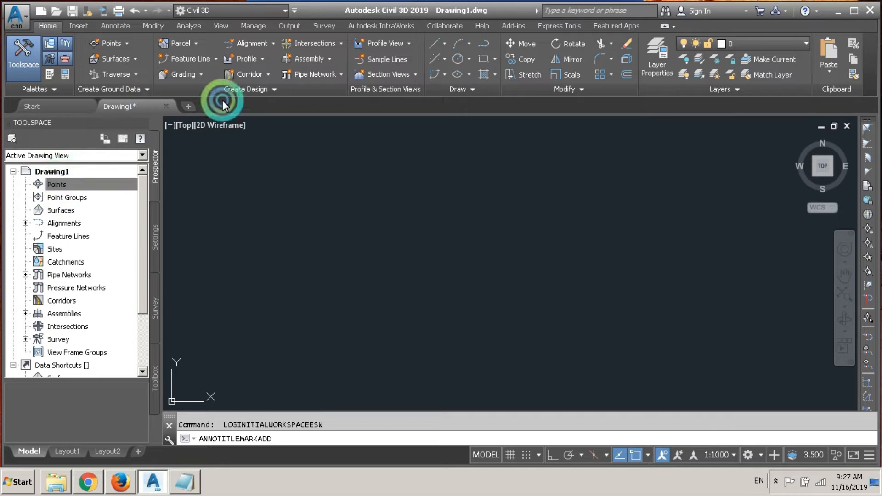
drag(198, 10, 269, 77)
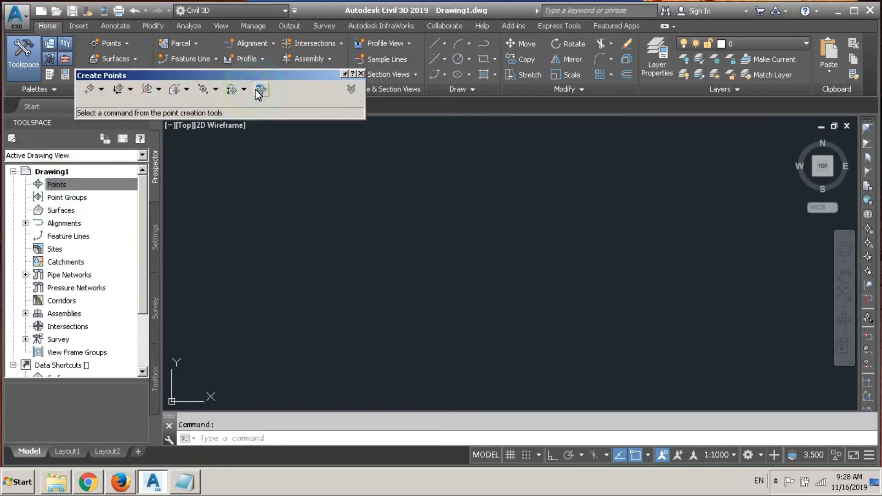
Step: Start Import Points and select the VILLA FGL CSV file on the Desktop as the source file
click(260, 91)
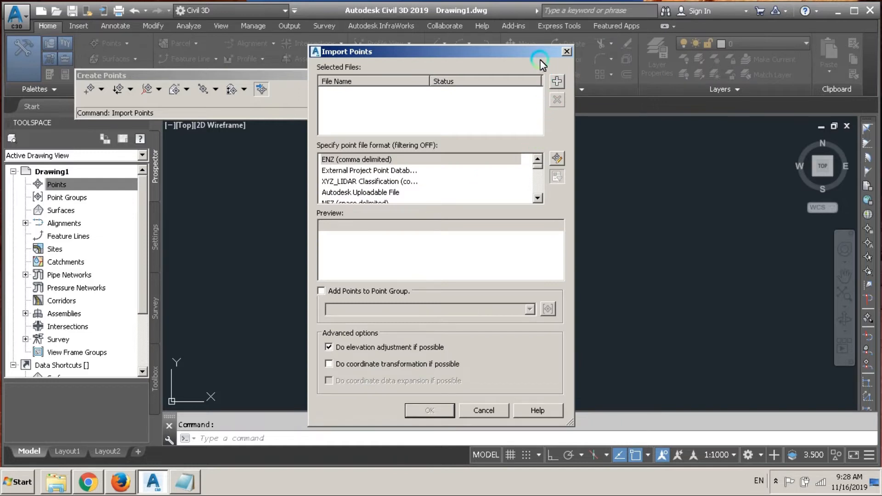
drag(432, 55, 268, 66)
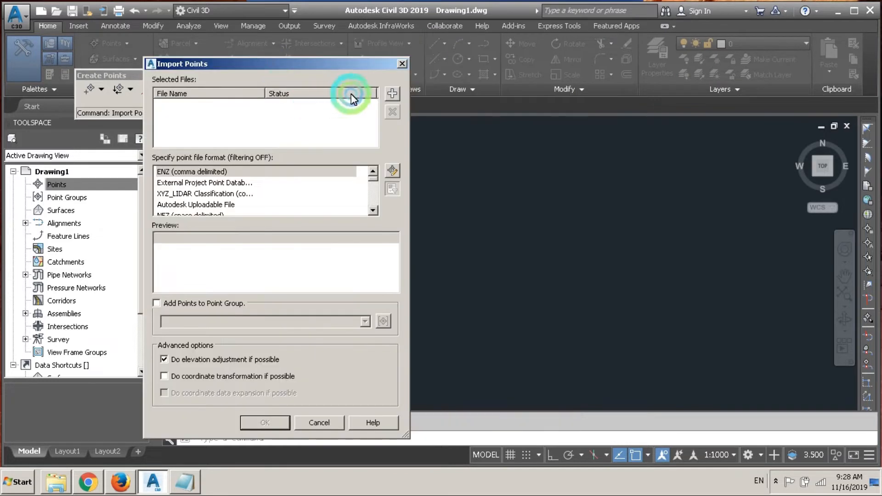
click(392, 93)
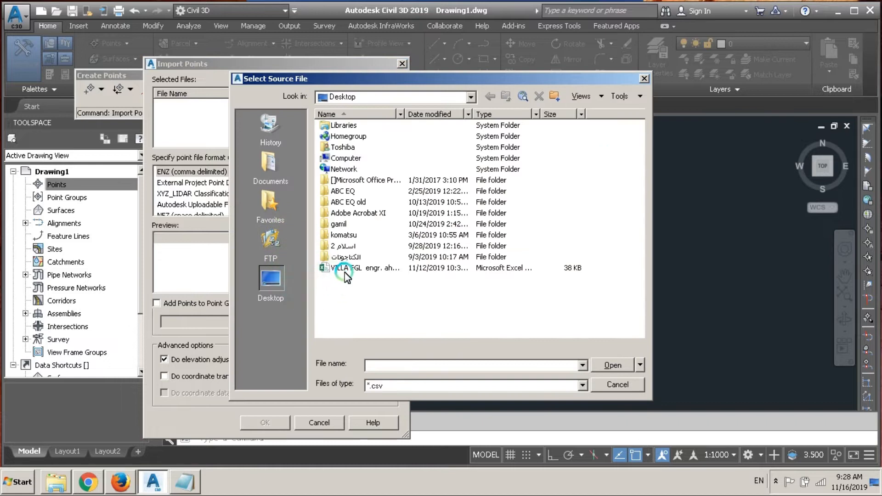
click(346, 269)
Step: Switch to Notepad, replace the note with "I WILL ADD N MY SAMPLE COORDINATE LEVEL", and clear it
click(186, 481)
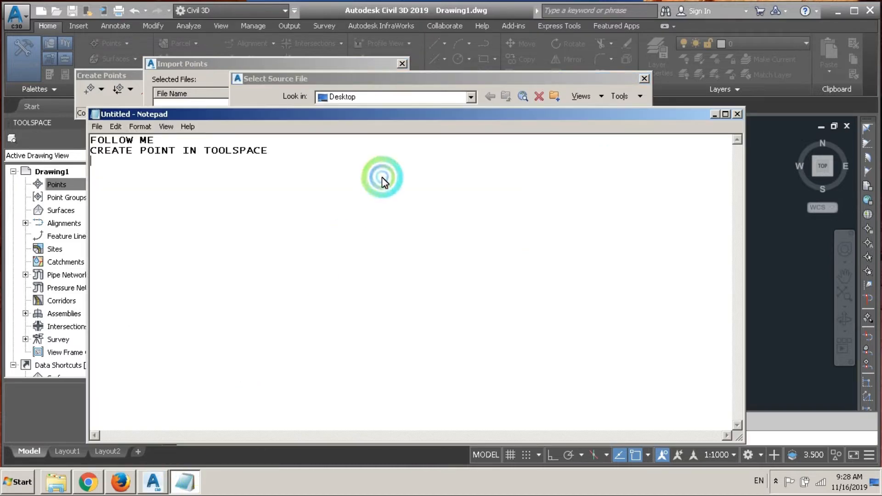
key(ctrl+a)
key(Delete)
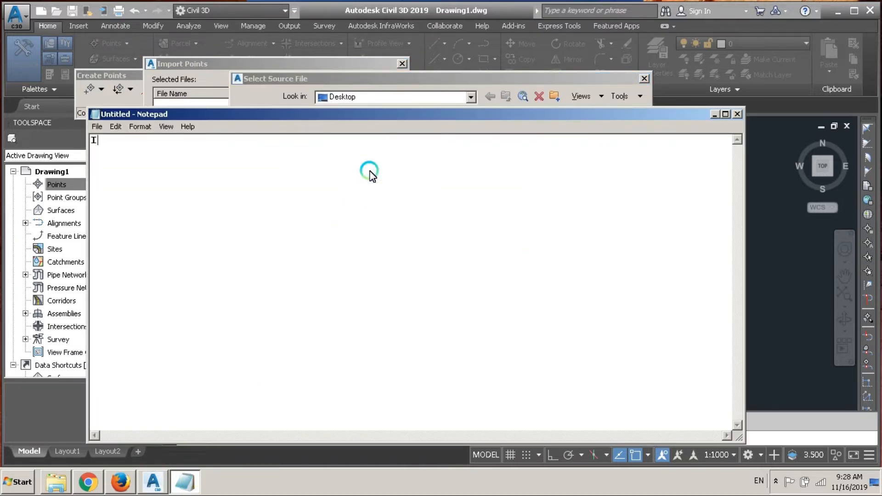
text(I WILL AD )
text( N MY SA)
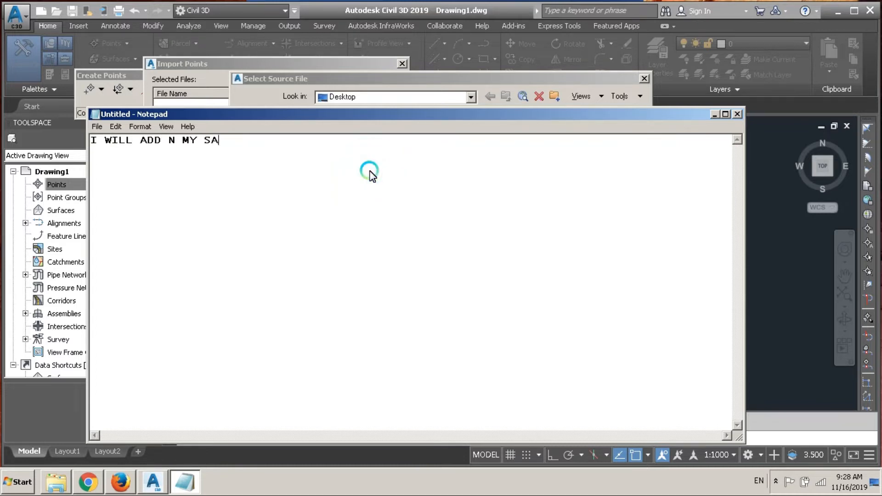
text(MPLE CORDINATE LEVEL)
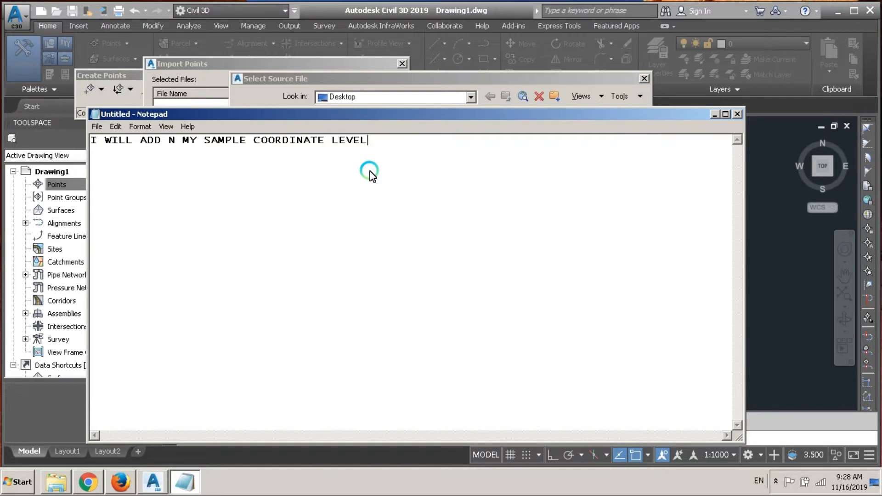
key(ctrl+a)
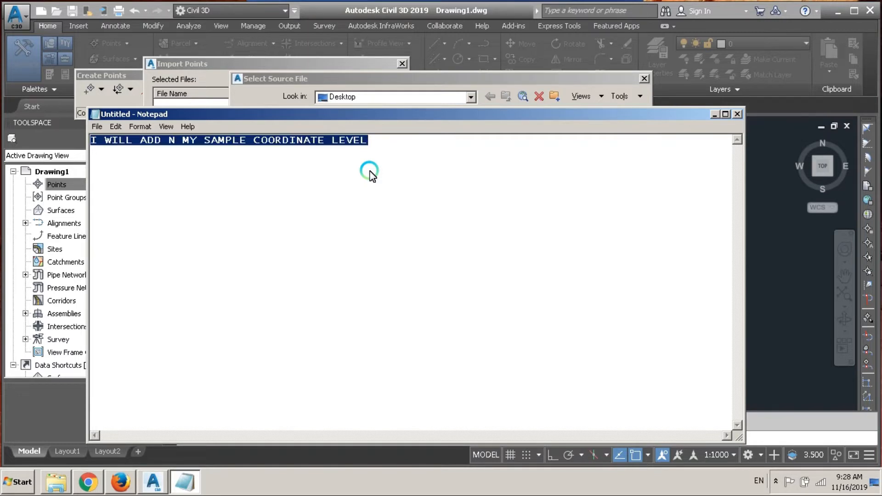
key(Delete)
Step: Back in Civil 3D, add the selected CSV file to the import and choose the PENZD (comma delimited) format
key(alt+Tab)
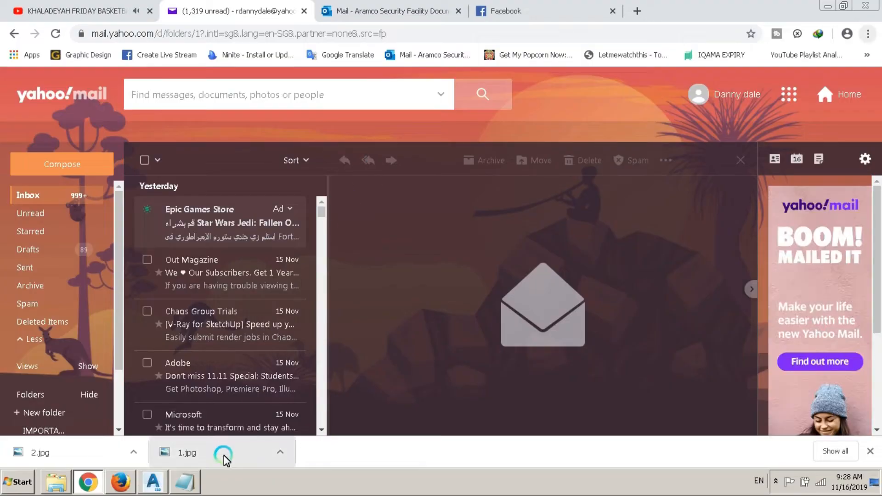
click(193, 483)
click(153, 482)
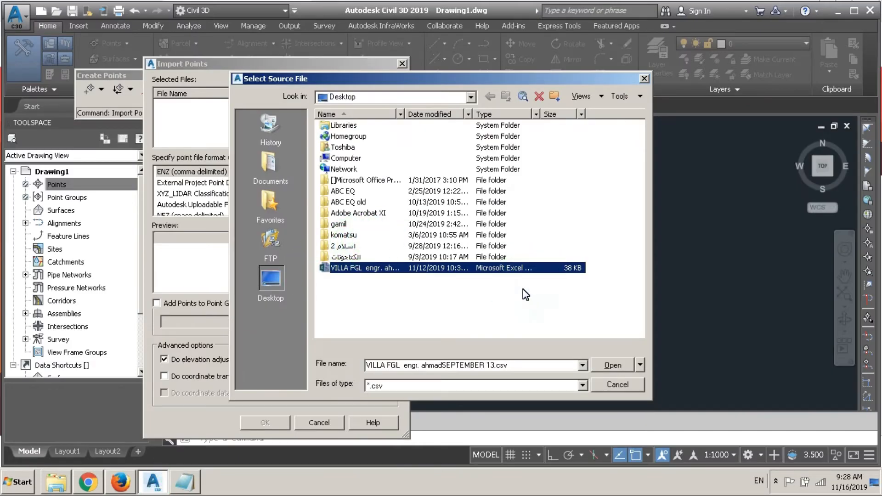
click(611, 365)
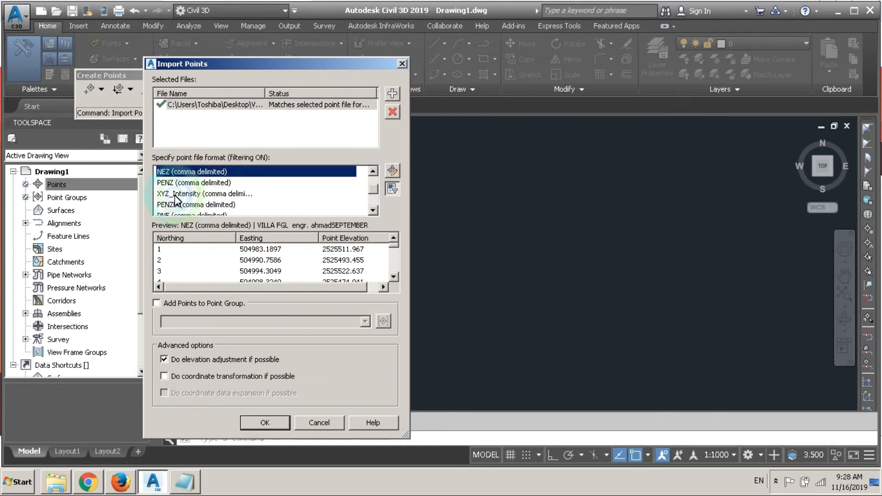
click(186, 205)
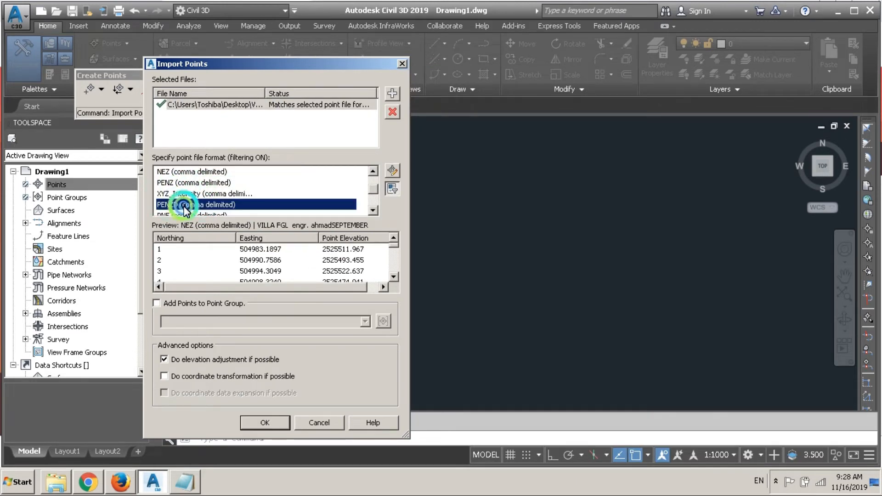
Step: Switch to Notepad and write the note "CLICK OR CHOOSE PENZ"
click(189, 483)
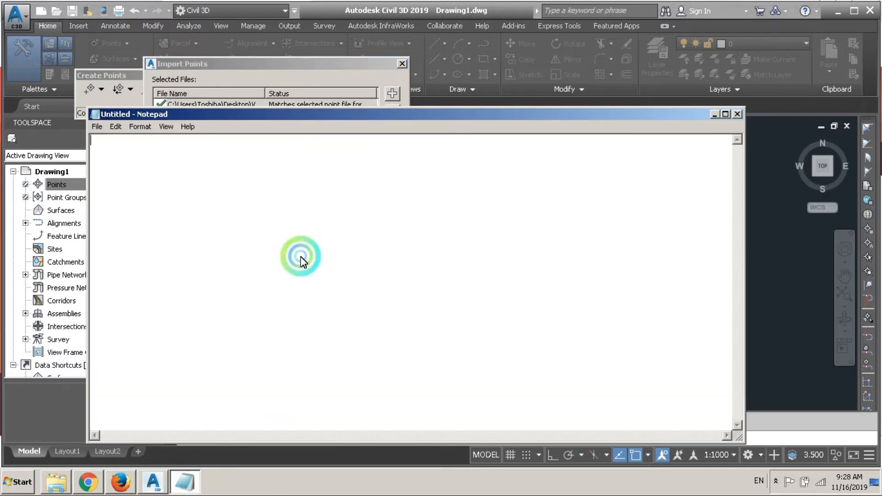
text(CLICK)
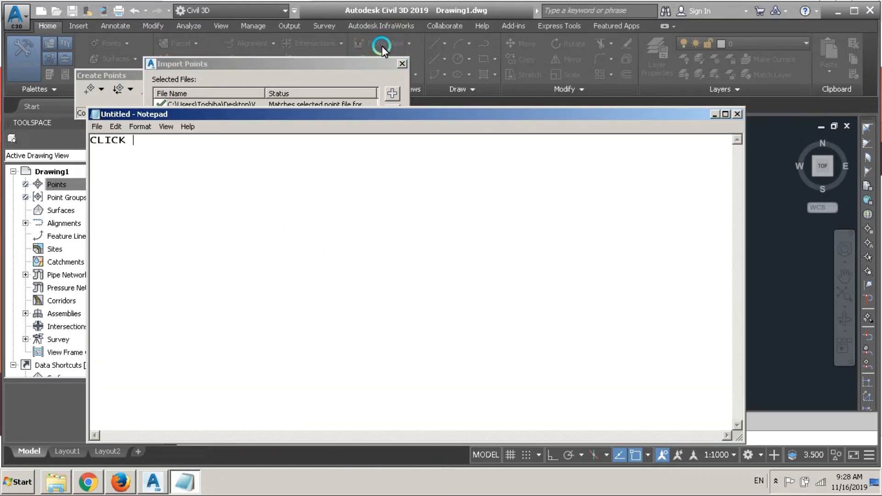
text( OR CHOOSE PENZ)
key(alt+Tab)
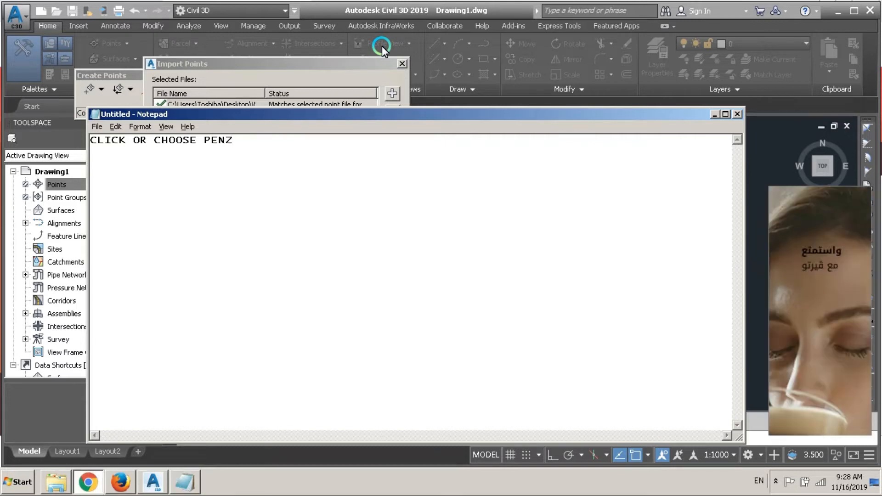
key(alt+Tab)
Step: Switch back to Civil 3D and import the points from the VILLA FGL CSV file into the drawing
click(146, 480)
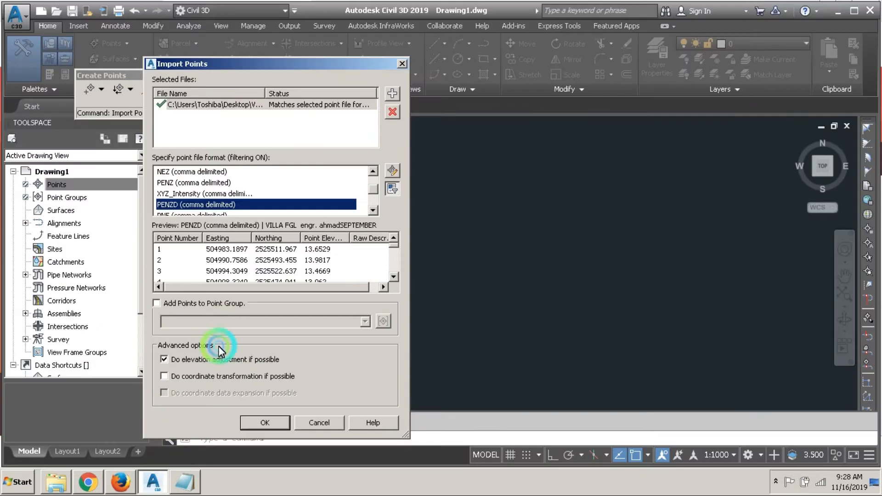
click(257, 424)
text(z)
key(Return)
text(e)
key(Return)
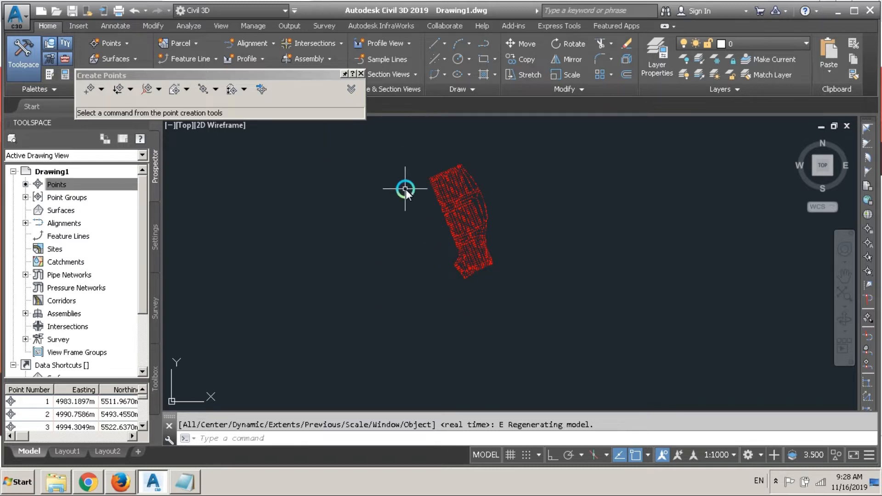
Step: Switch to Notepad, replace the note with "NOW LETS CREATE SURFACE", and clear it
scroll(403, 189, up, 2)
click(186, 479)
click(256, 307)
key(ctrl+a)
text(NO)
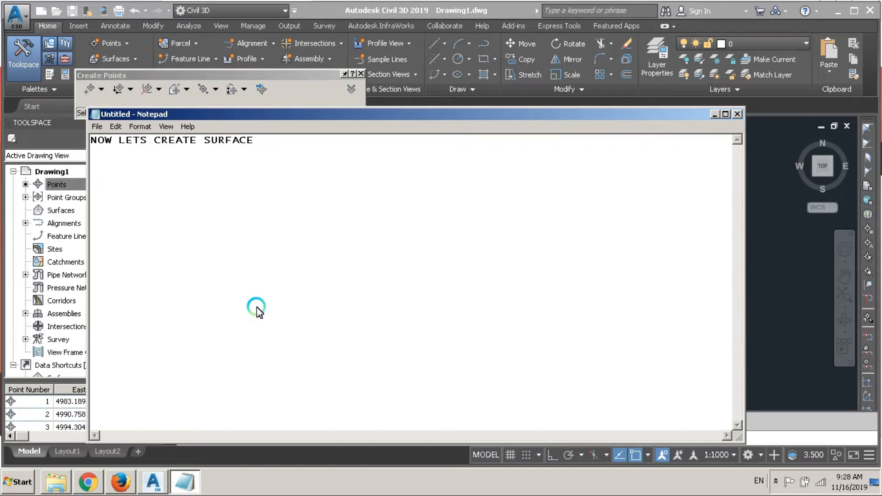
key(ctrl+a)
key(BackSpace)
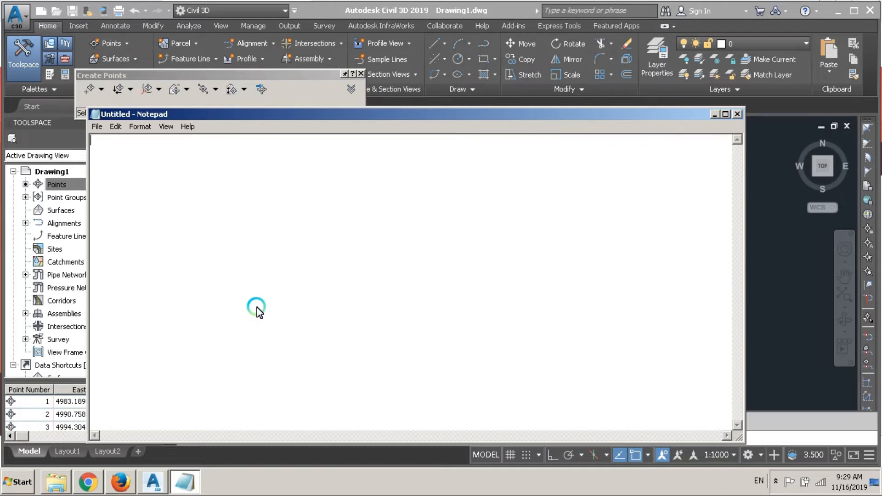
Step: Back in Civil 3D, start a new TIN surface and name it FGL
click(712, 114)
right_click(65, 211)
click(113, 216)
click(501, 197)
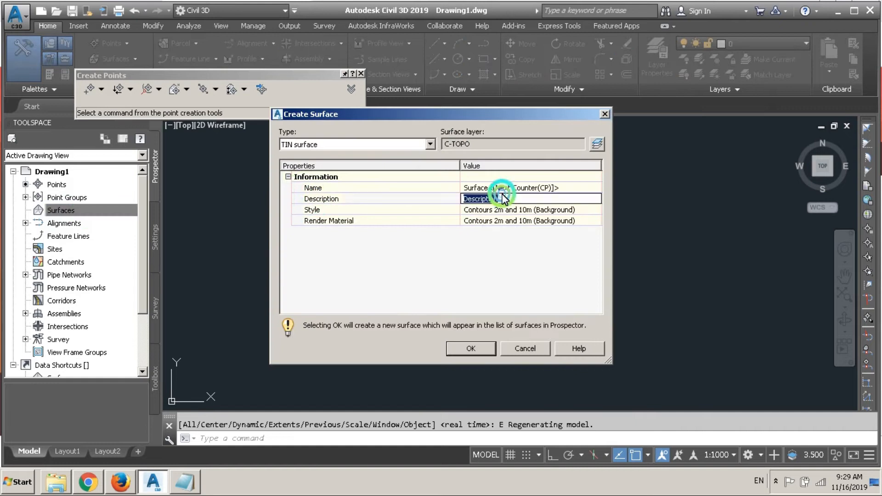
click(556, 187)
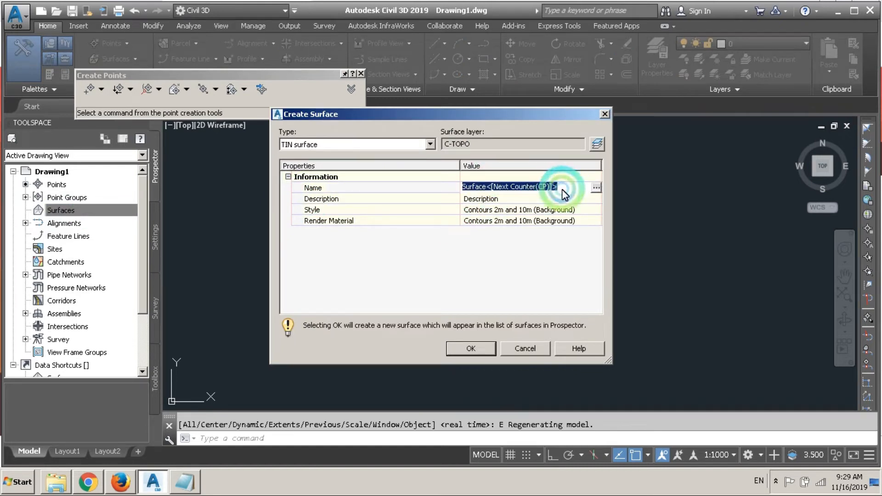
key(BackSpace)
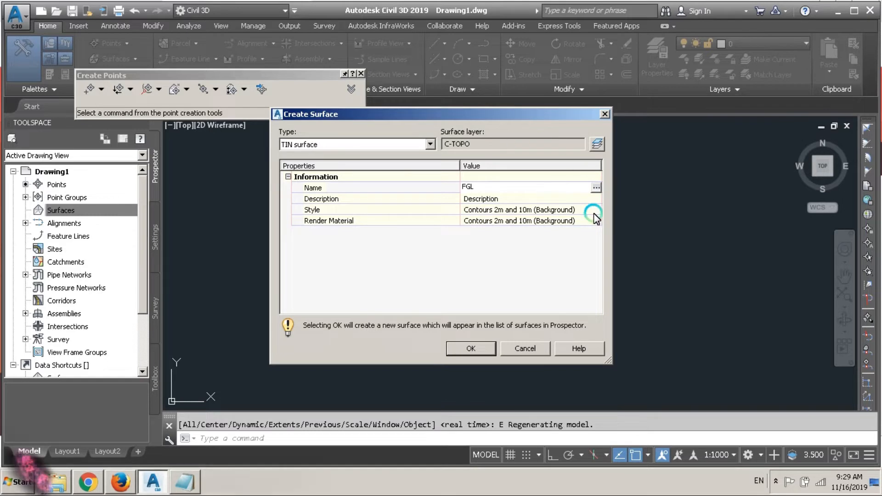
key(Return)
Step: Switch to Notepad, write the note "ANY NAME UP TO YOU", and clear it
text(ANY NAME UP)
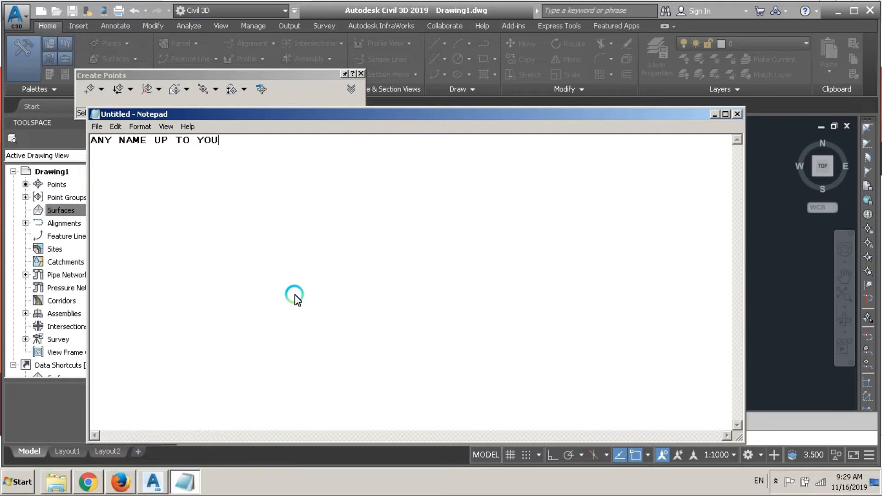
text( TO YOU)
key(ctrl+a)
key(BackSpace)
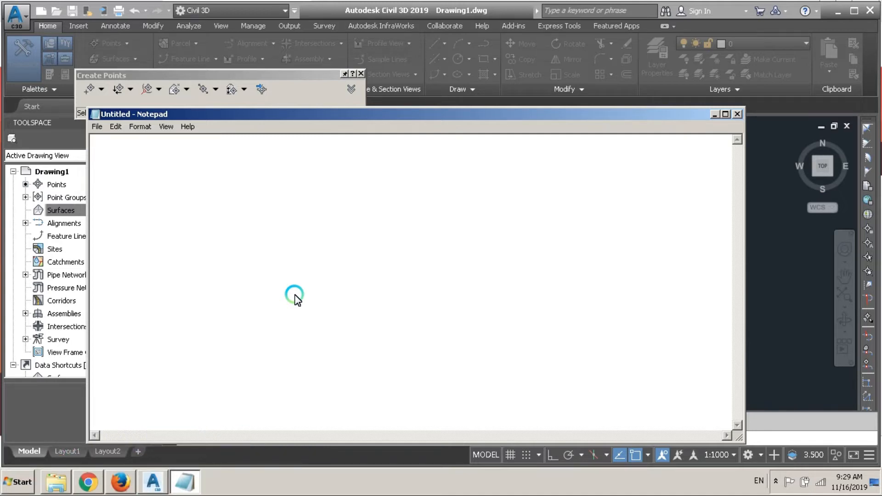
Step: Back in Civil 3D, create the FGL surface with the Contours 1m and 5m (Design) style and expand the Surfaces collection
click(711, 115)
click(586, 210)
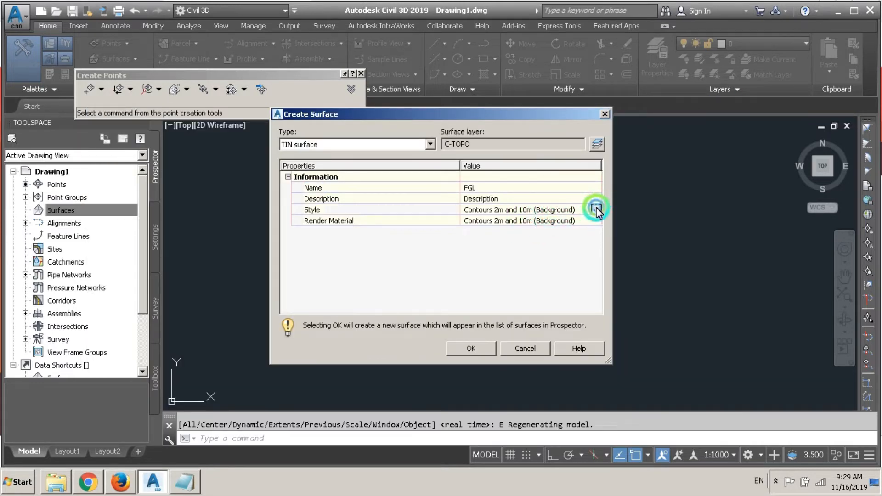
click(596, 209)
click(469, 283)
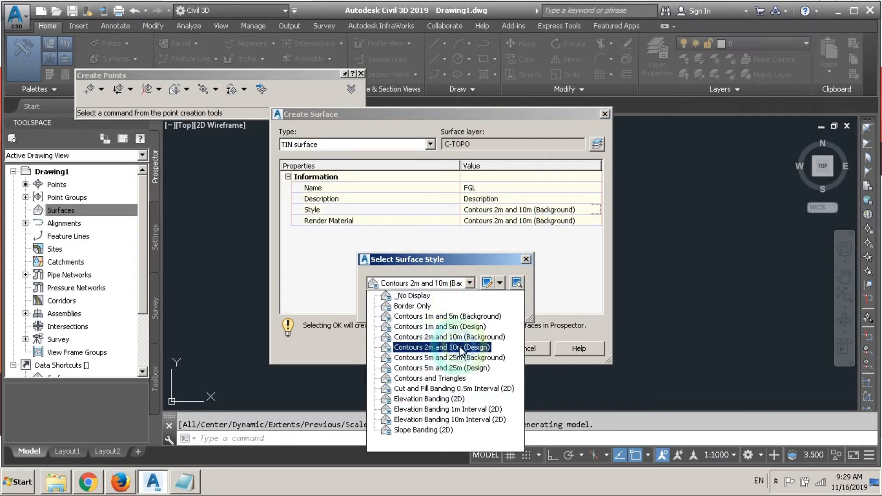
click(436, 327)
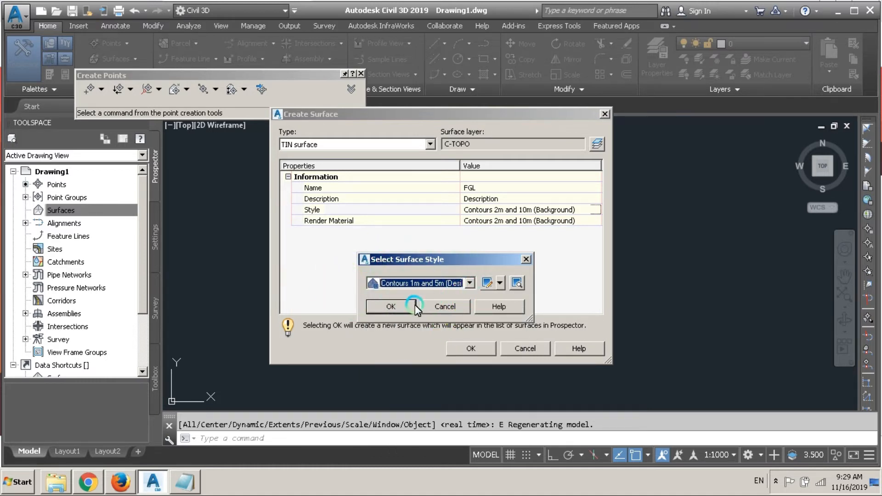
click(391, 306)
click(478, 347)
click(39, 211)
click(27, 209)
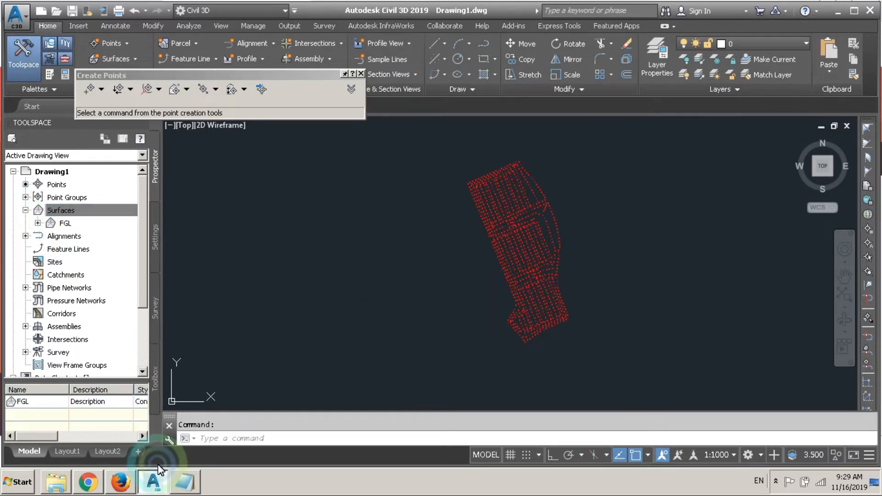
Step: Write "GO TO SURFACE" and "FGL" on separate lines in Notepad, and expand the FGL surface in Civil 3D
click(184, 482)
click(301, 255)
click(300, 220)
text(GO TO SURFACE)
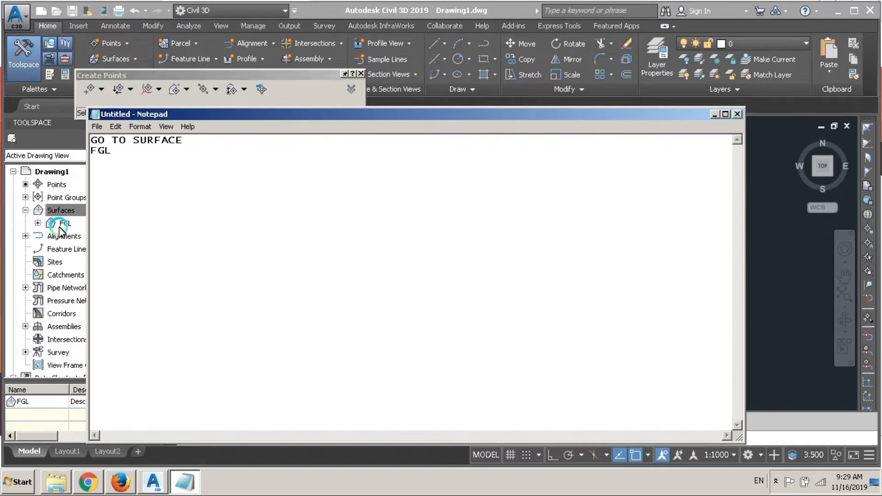
click(77, 224)
click(38, 223)
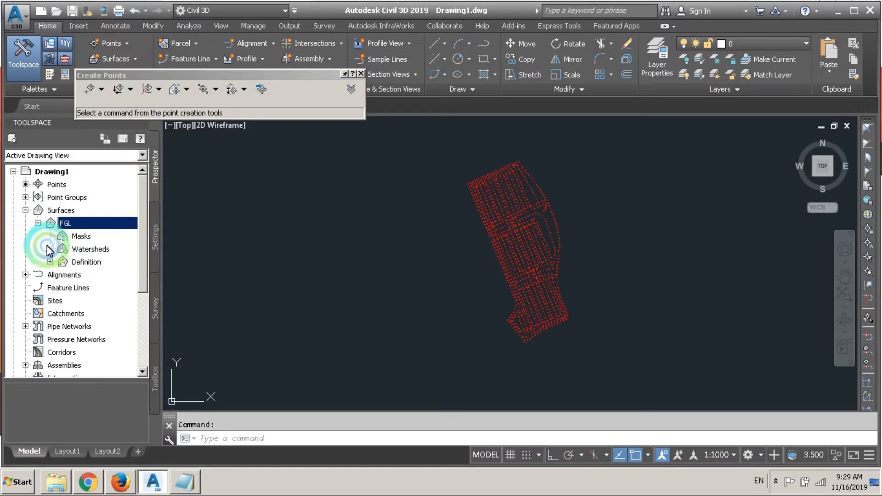
Step: Add the line "DEFINATION" to the Notepad note, and expand the FGL surface's Definition in Civil 3D
click(184, 482)
text(DEFINATION)
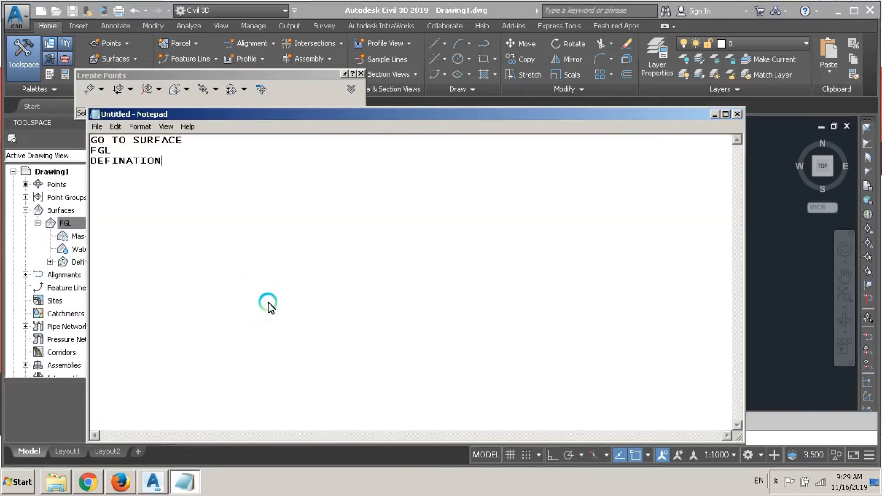
click(72, 226)
click(78, 262)
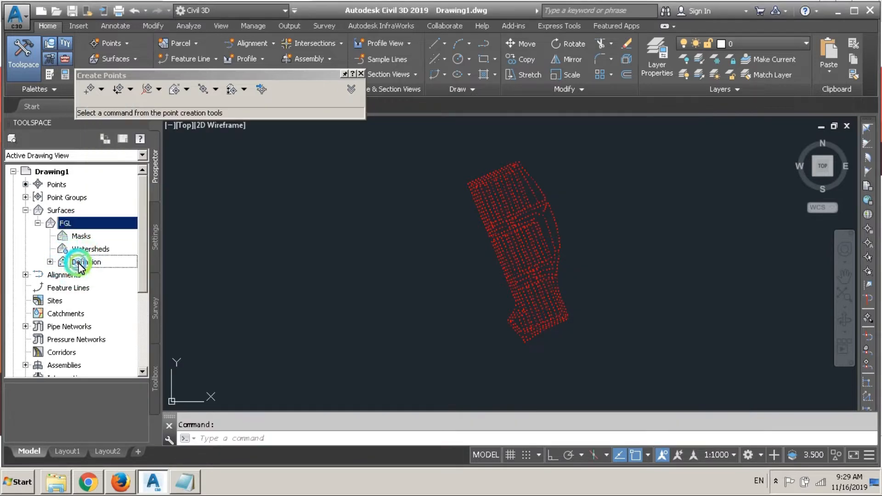
click(49, 263)
click(95, 373)
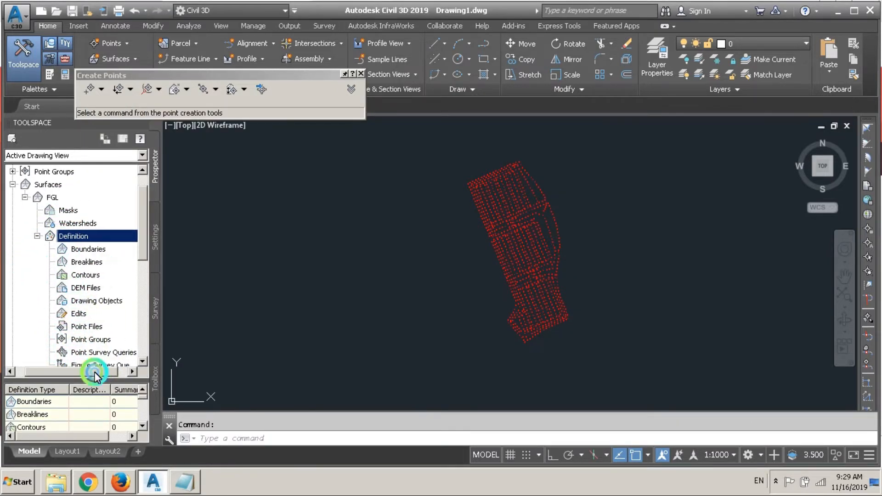
Step: Switch to Notepad, add the line "AND THEN POINT GROUPS", and clear the whole note
click(184, 482)
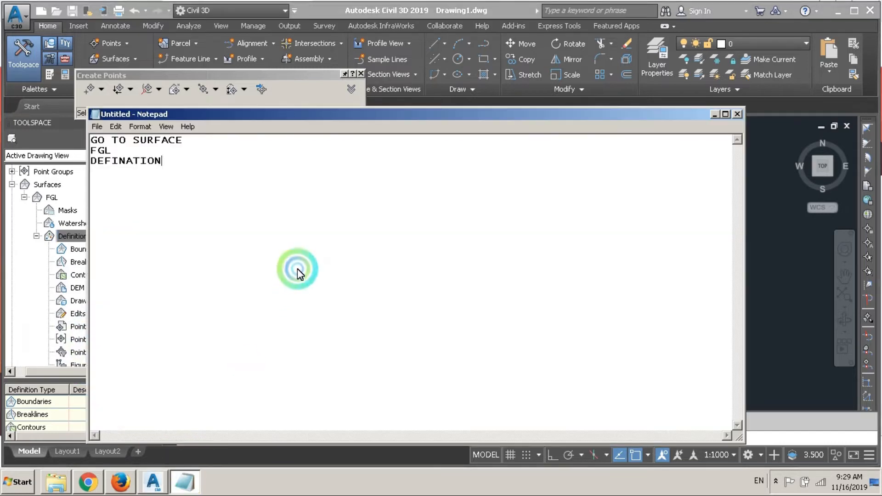
key(Return)
text(AND THEN )
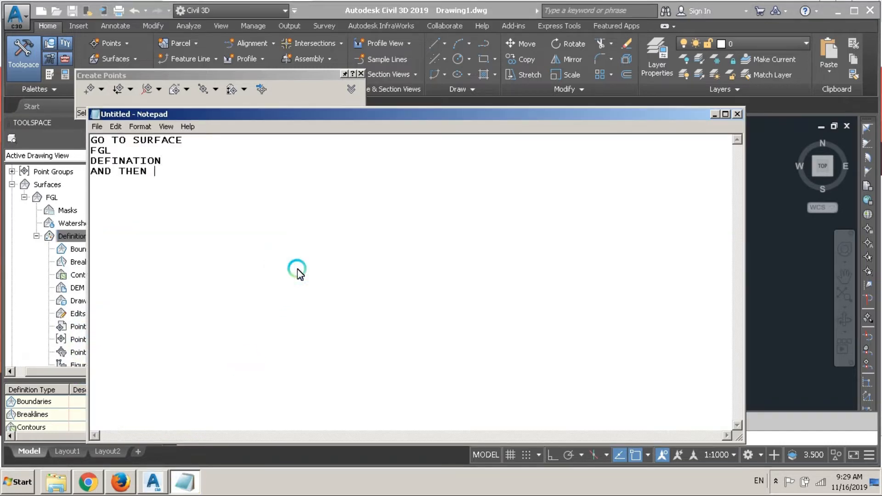
text(POINT GROUPS)
key(ctrl+a)
key(Delete)
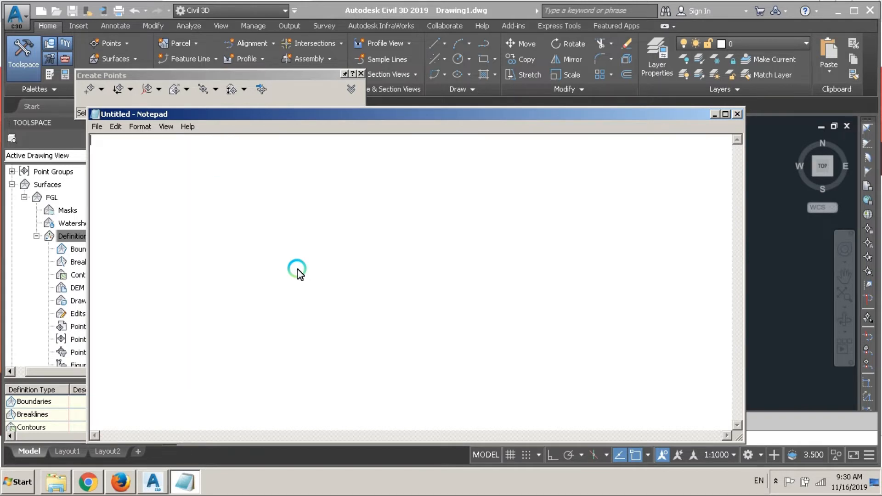
Step: Back in Civil 3D, start adding a point group to the FGL surface's definition
click(81, 341)
click(90, 340)
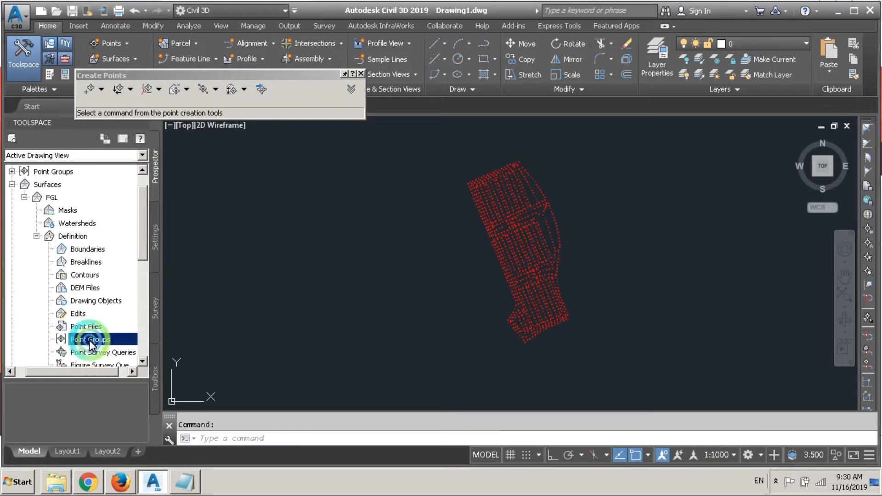
click(112, 348)
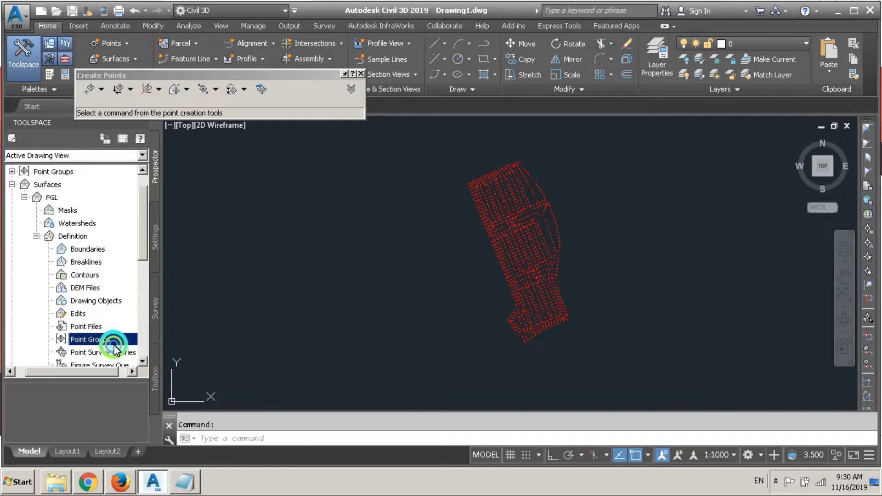
Step: Switch to Notepad, write the note "IN POINT GROUPS SELECT ADD", and clear it
click(184, 482)
click(375, 237)
text(IN POINT GROUPS SELECT ADD)
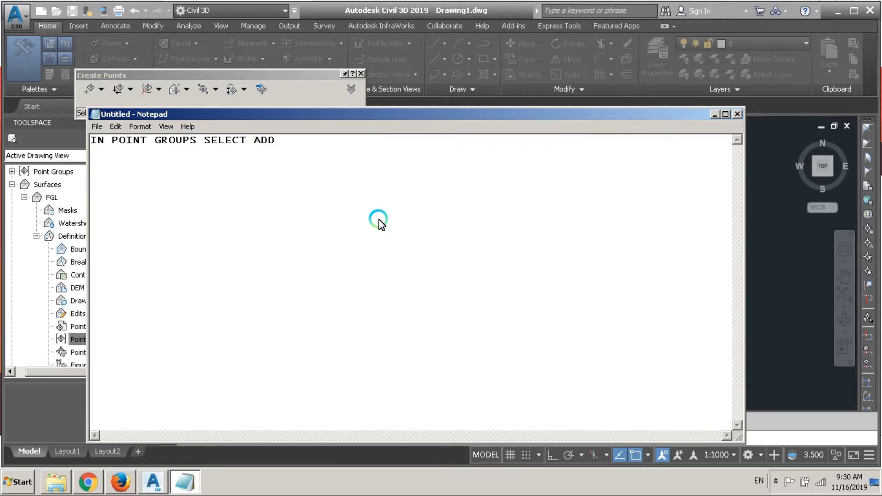
key(ctrl+a)
key(BackSpace)
Step: Return to Civil 3D and add the _All Points point group to the FGL surface
click(197, 485)
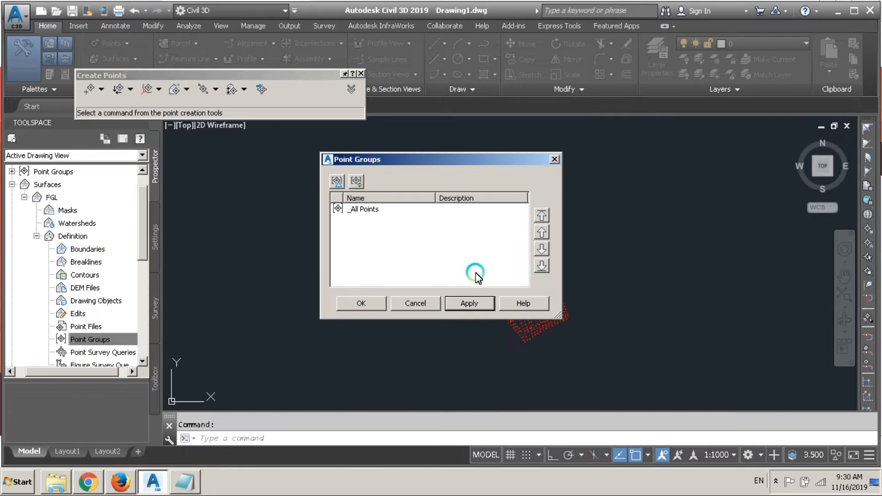
click(341, 211)
click(416, 275)
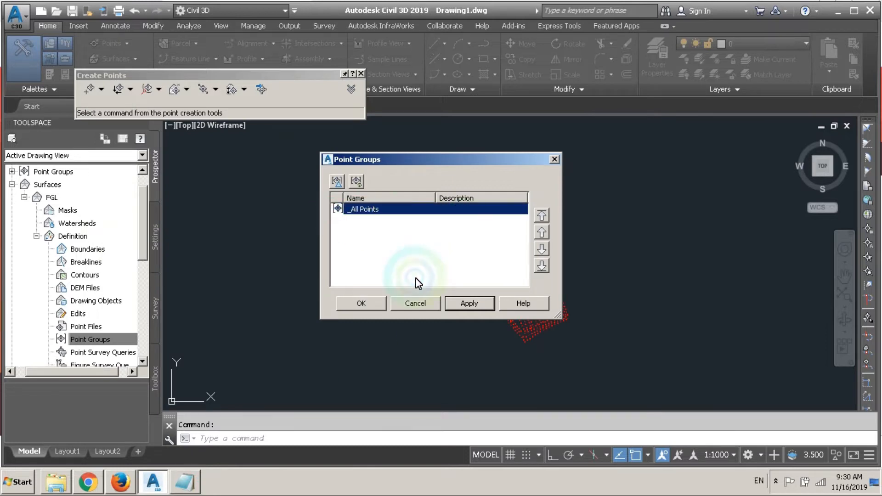
click(370, 304)
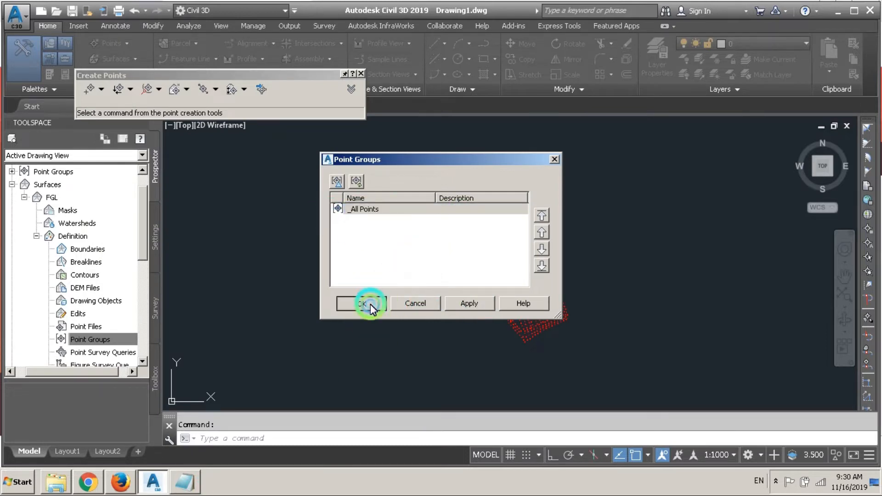
scroll(508, 263, up, 3)
scroll(386, 232, down, 2)
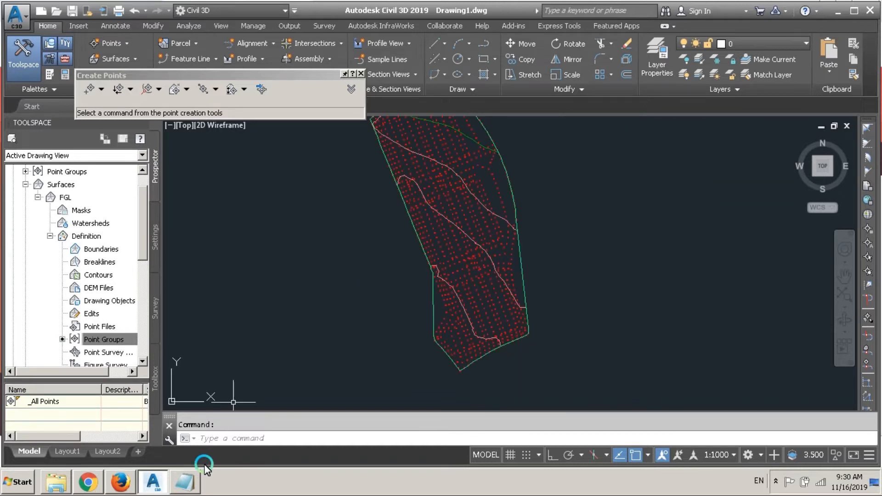
Step: Switch to Notepad, write the note "ADD ALL POINTS TO MAKE SURFACE", and clear it
click(198, 485)
text(A)
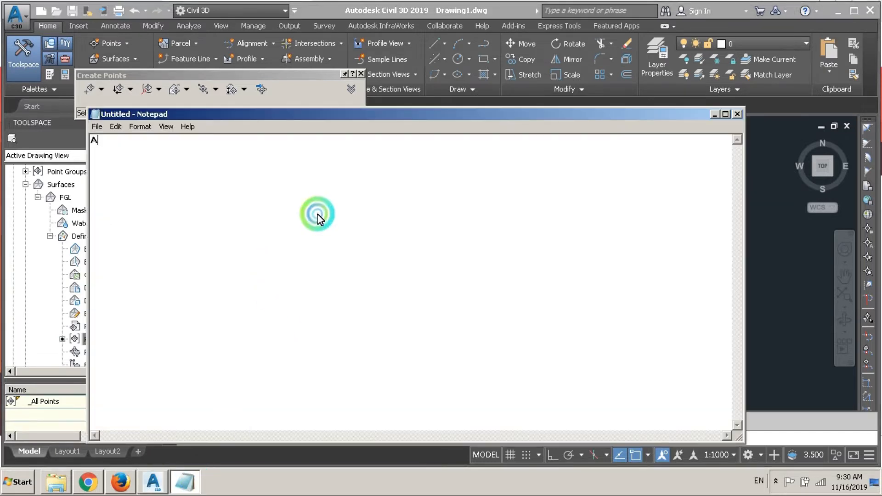
text(DD ALL POINTS TO MAKE SURFACE)
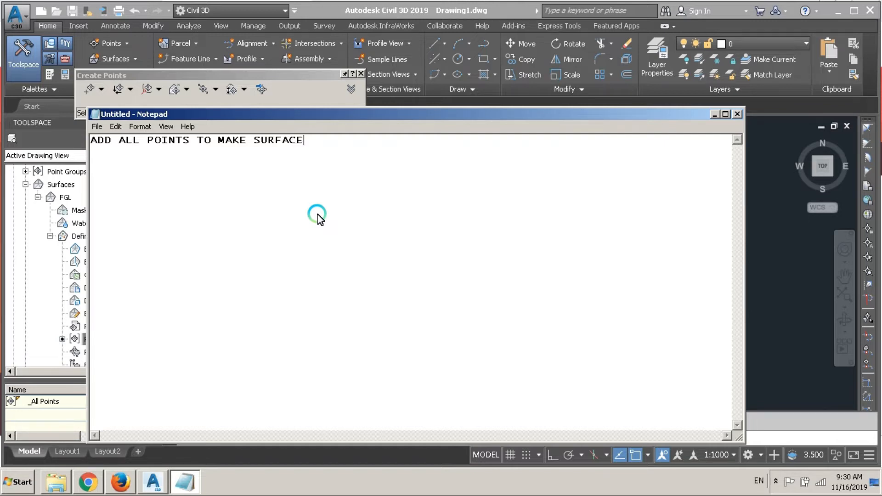
key(ctrl+a)
key(BackSpace)
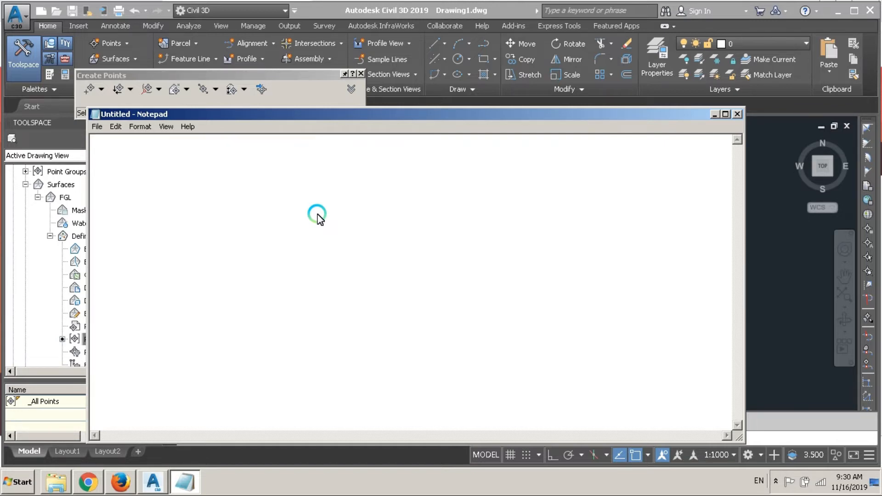
Step: Return to Civil 3D, inspect the contoured surface, and close the Create Points toolbar
click(713, 116)
scroll(406, 318, up, 3)
scroll(448, 180, down, 4)
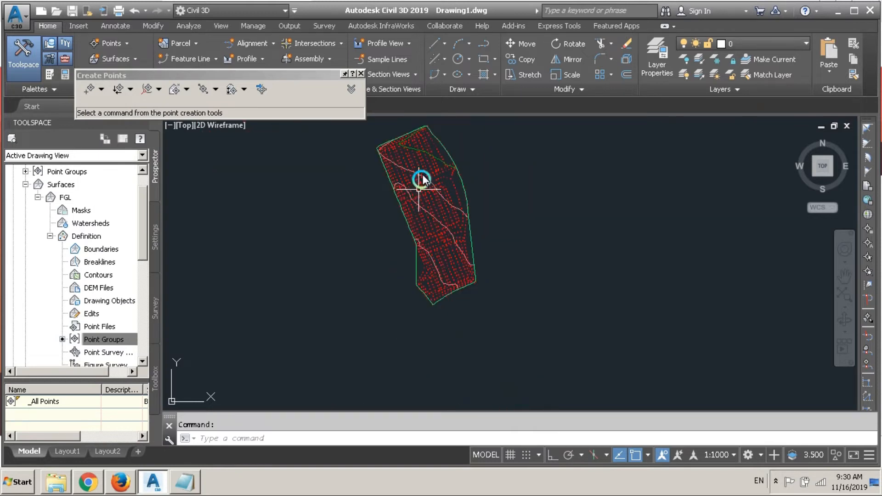
click(361, 74)
scroll(429, 193, up, 4)
middle_drag(293, 189, 381, 148)
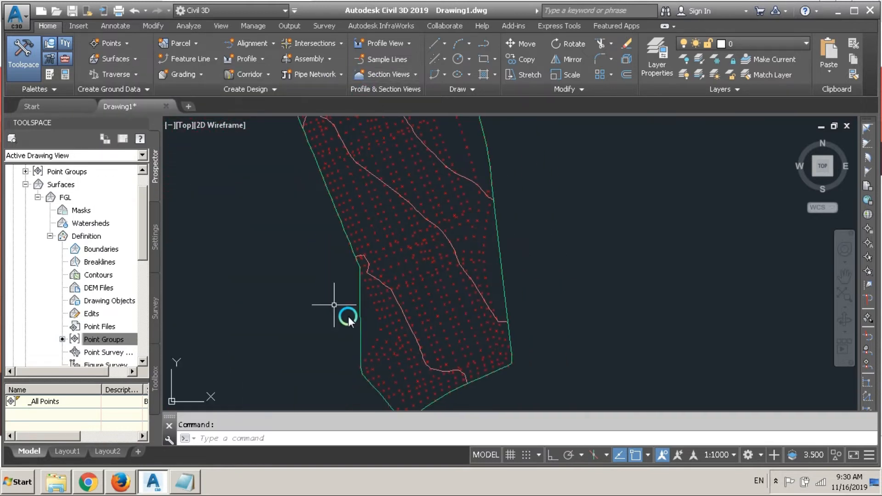
Step: Switch to Notepad, set the font size to 18, and write the note "NOW WE NEED TO CREATE ALIGNMENT"
click(187, 481)
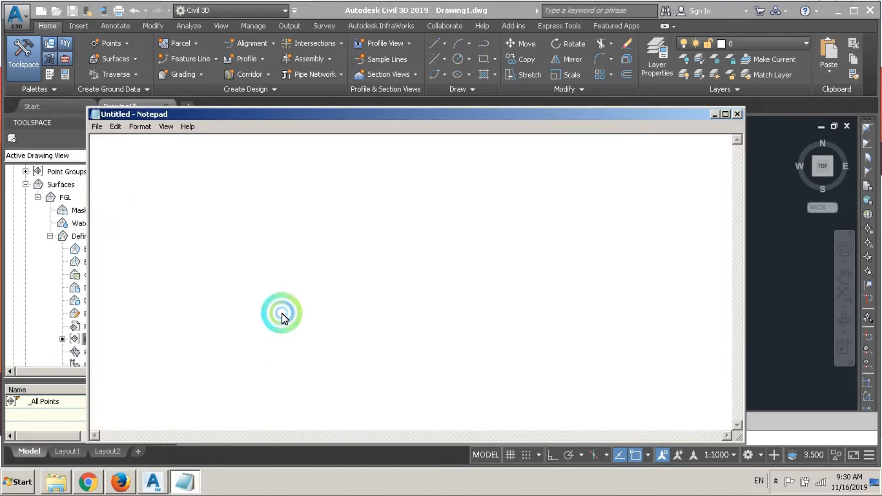
click(140, 126)
click(147, 150)
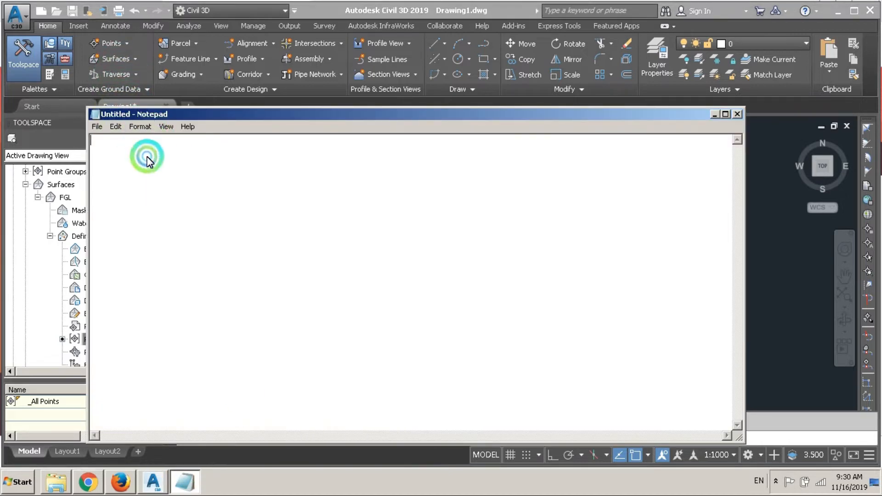
click(348, 248)
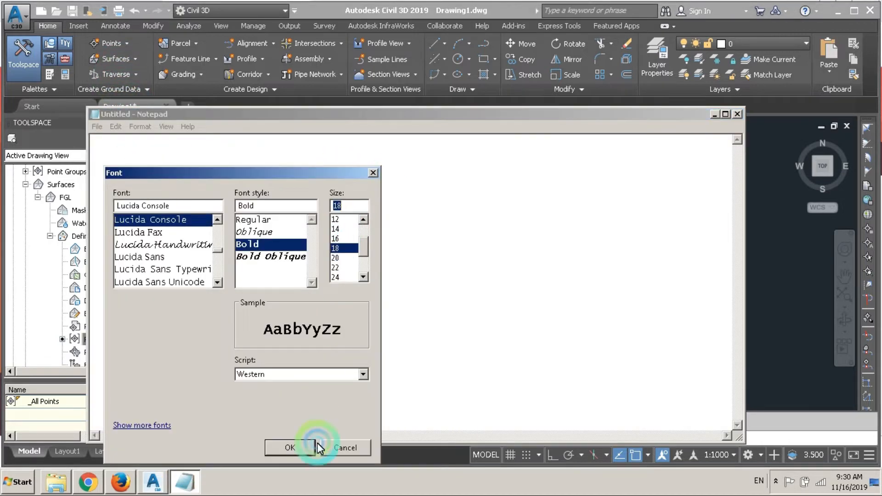
click(313, 448)
text(NOW WE NEED TO CREATE ALIGNMENT)
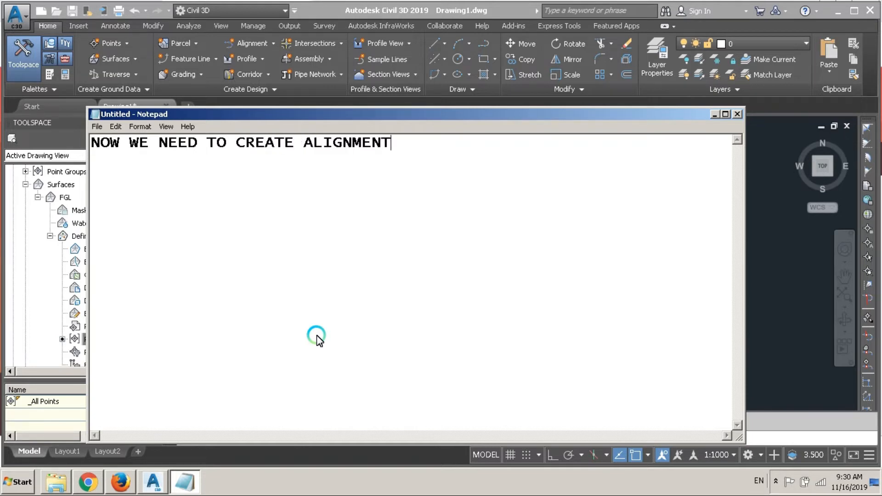
Step: Clear the alignment note in Notepad and set the font size to 28
key(ctrl+a)
key(BackSpace)
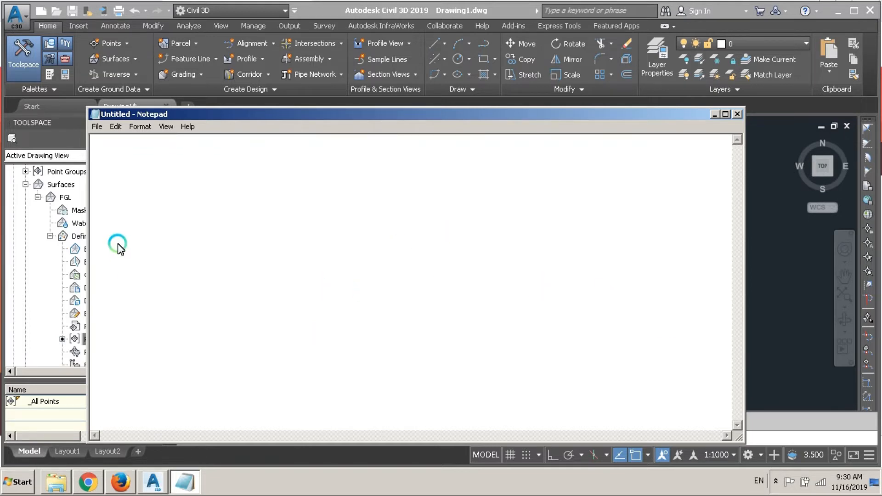
click(140, 127)
click(147, 153)
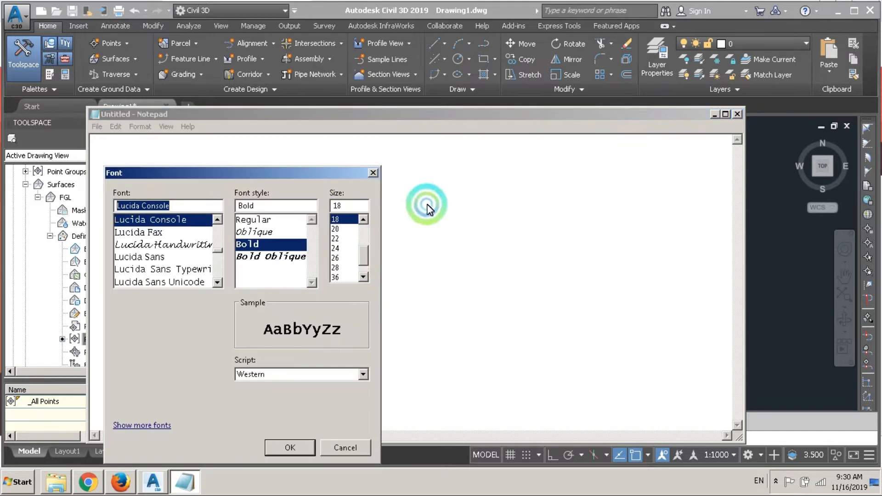
click(345, 268)
click(281, 448)
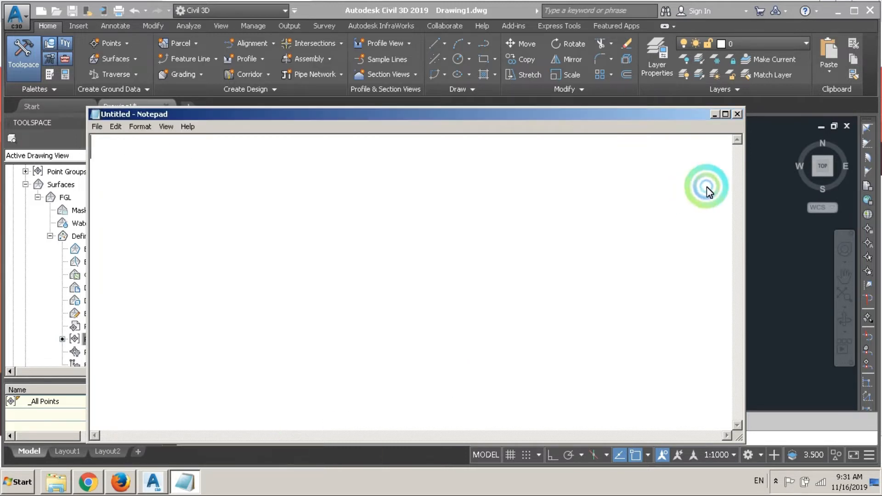
Step: Return to Civil 3D and create a centerline layout alignment named "Alignment -1"
click(751, 180)
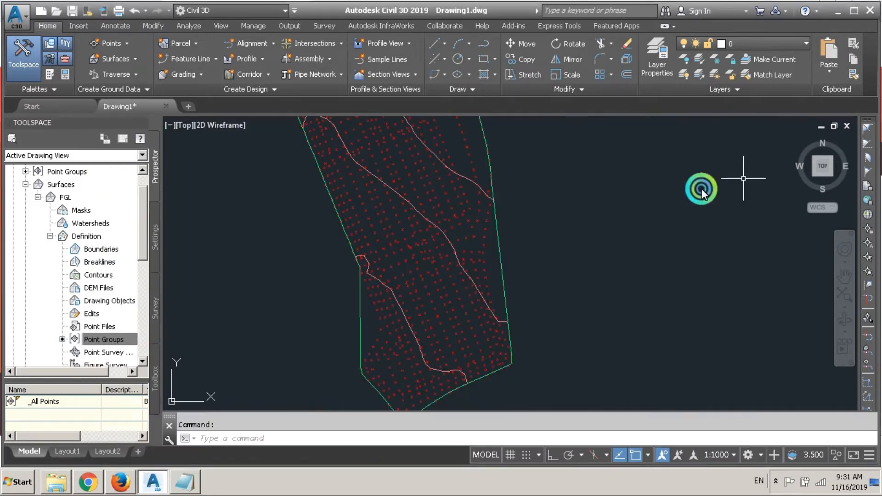
click(272, 43)
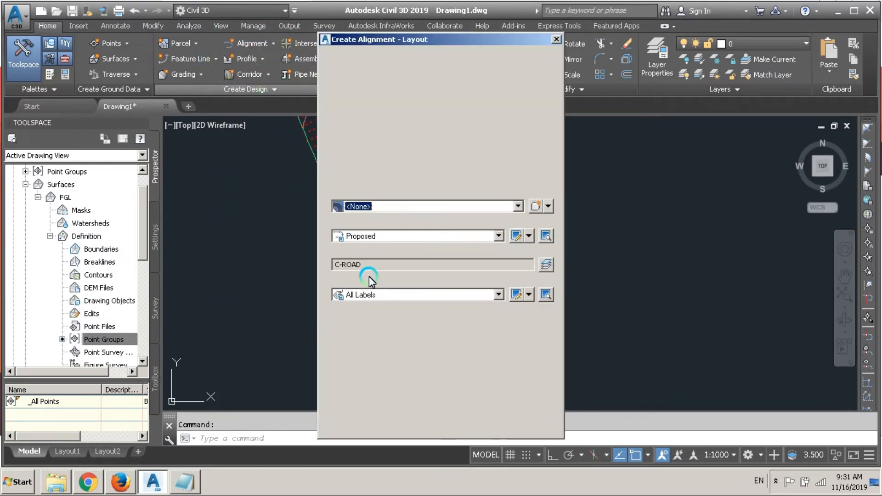
drag(408, 45, 244, 45)
drag(285, 69, 205, 68)
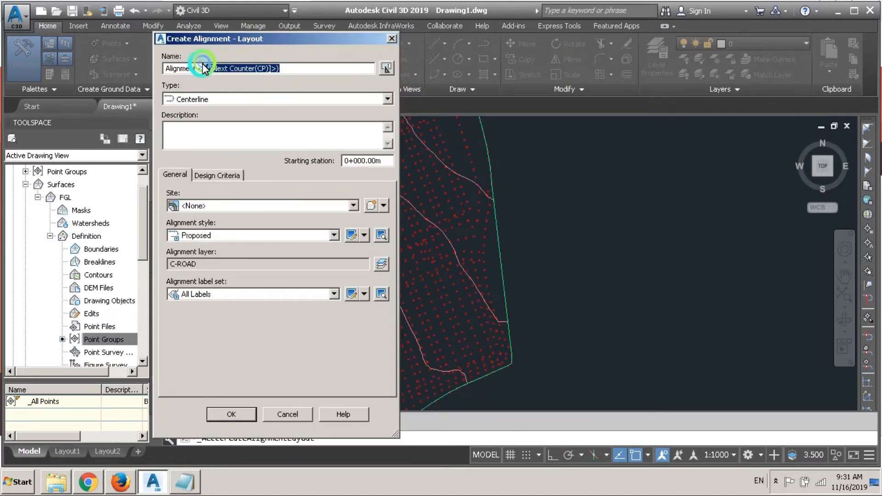
text(1)
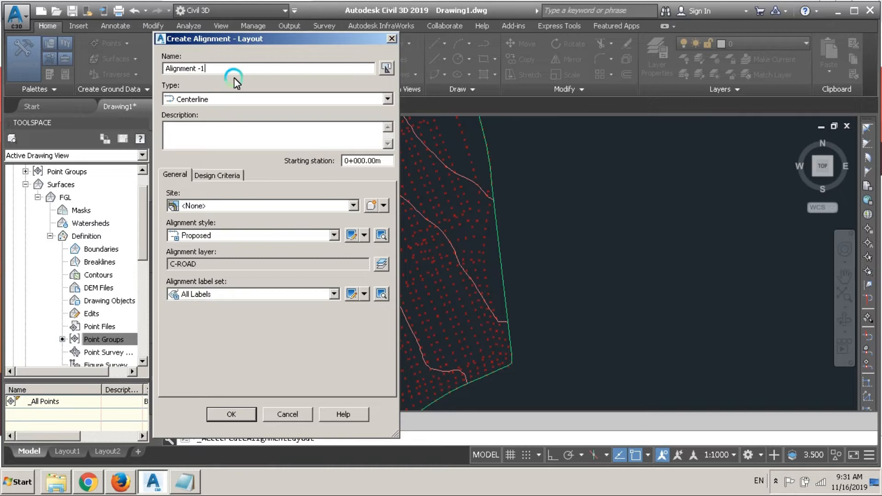
click(232, 414)
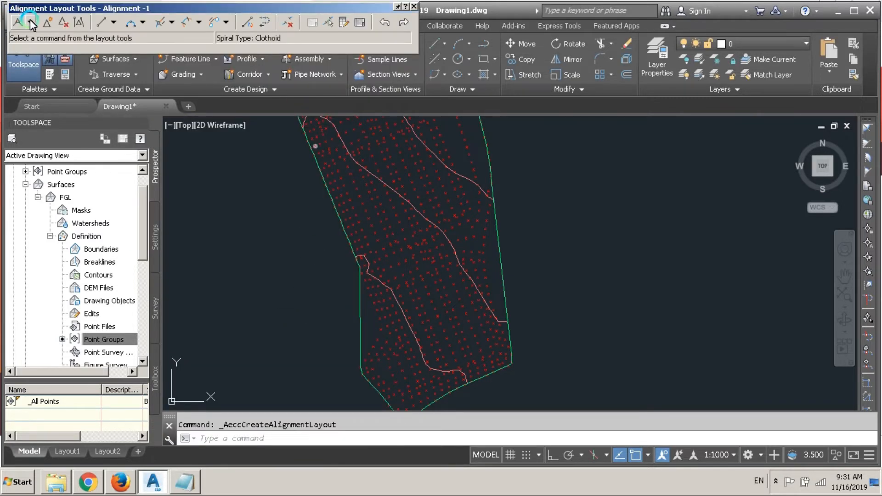
click(30, 23)
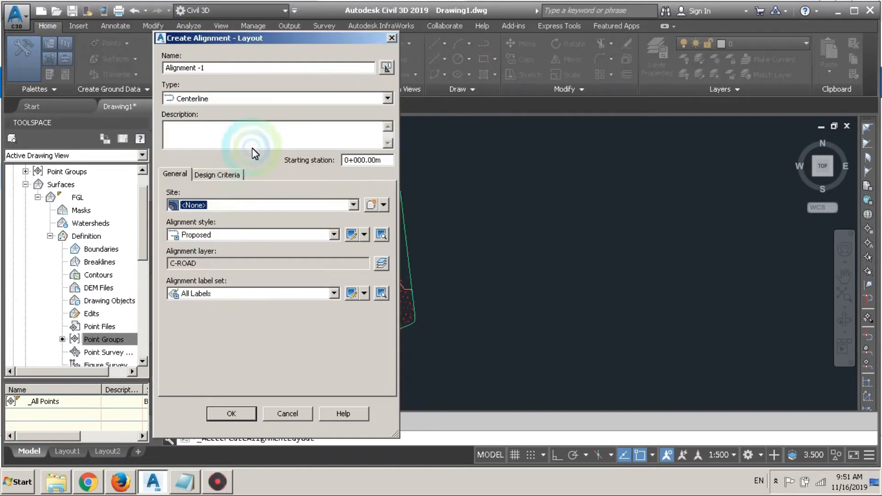
Step: Review the alignment's design criteria, leave criteria-based design off, and accept the settings for Alignment -1
click(221, 175)
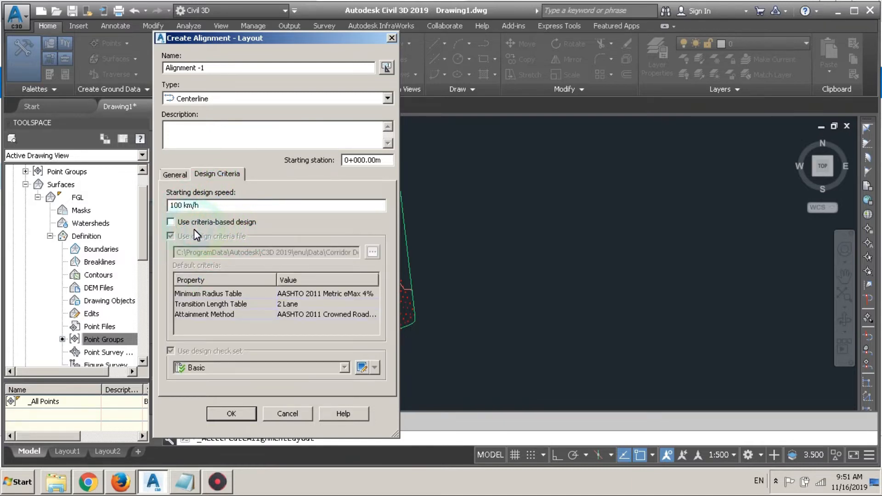
click(180, 223)
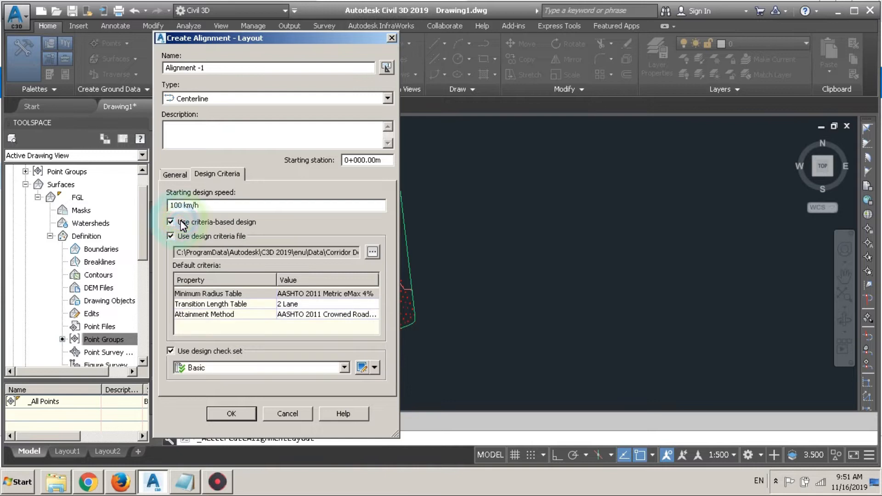
click(179, 223)
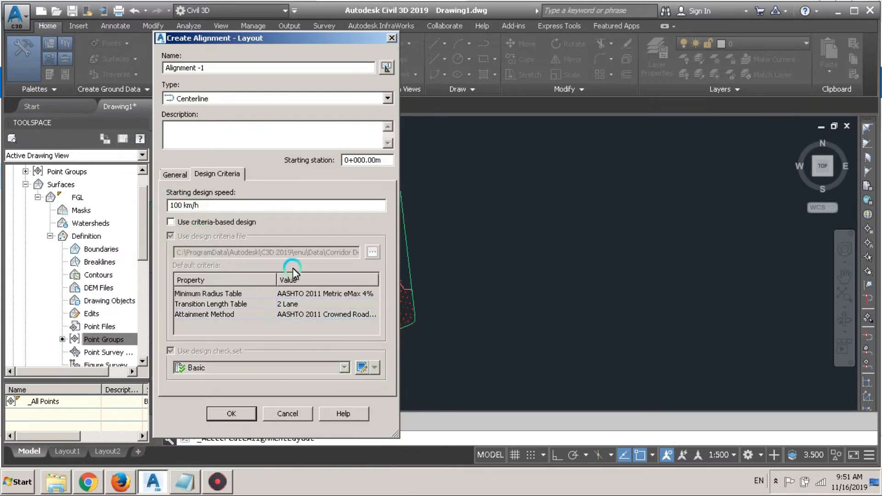
click(174, 173)
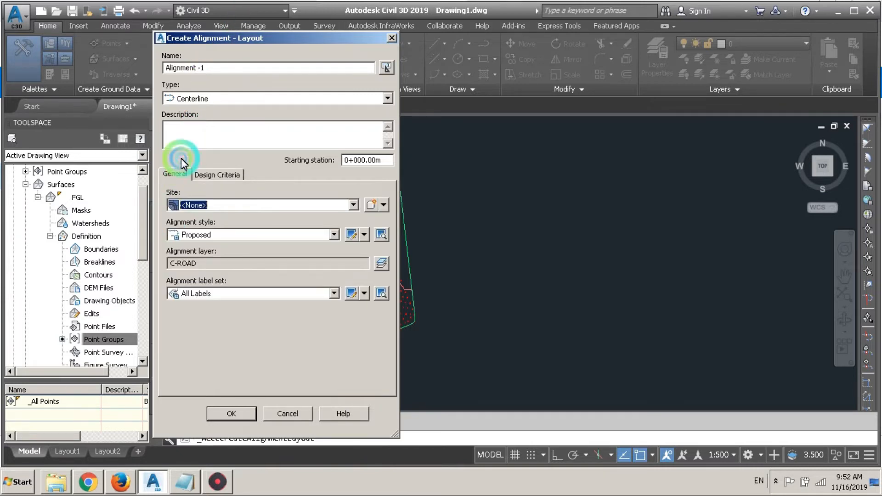
click(225, 416)
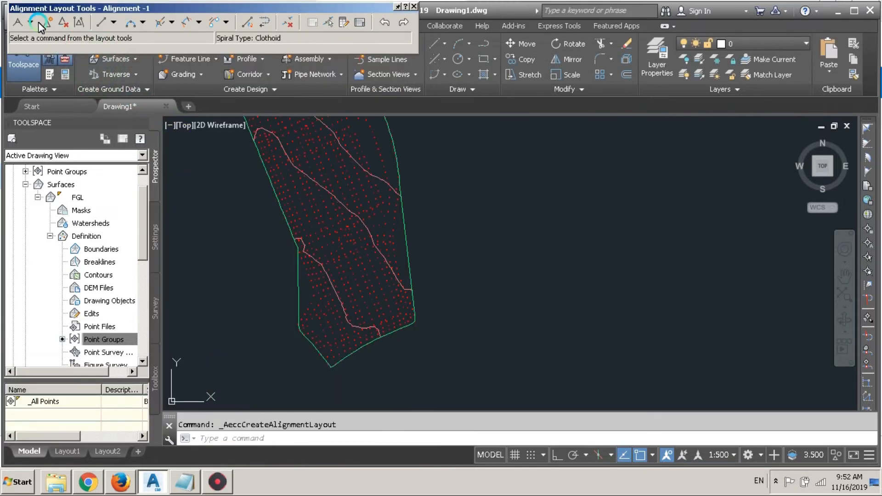
Step: Set the default curve radius for the alignment layout to 100 m, keeping the Clothoid type with only Curve enabled
click(31, 23)
click(74, 64)
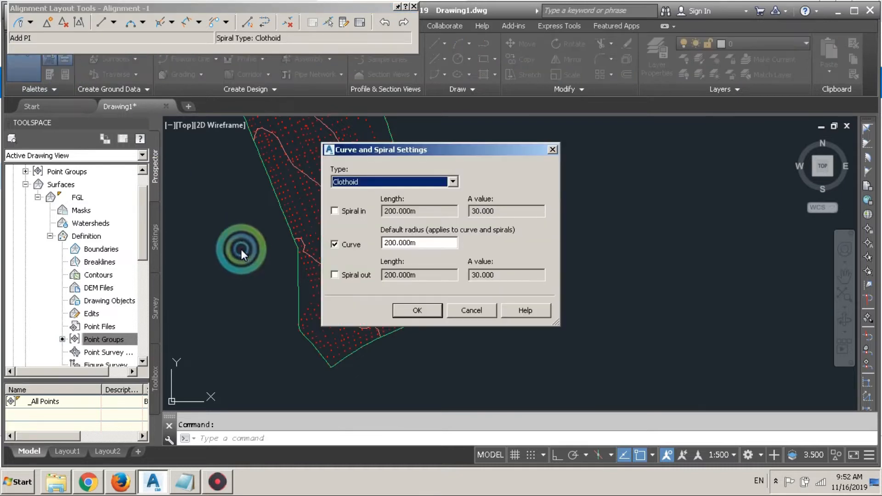
click(425, 240)
click(439, 242)
drag(421, 241, 344, 241)
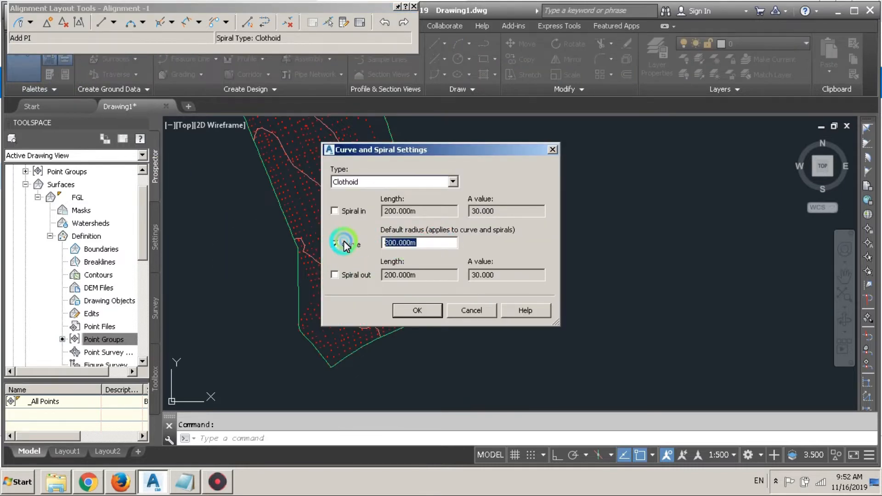
text(100)
click(481, 275)
click(416, 310)
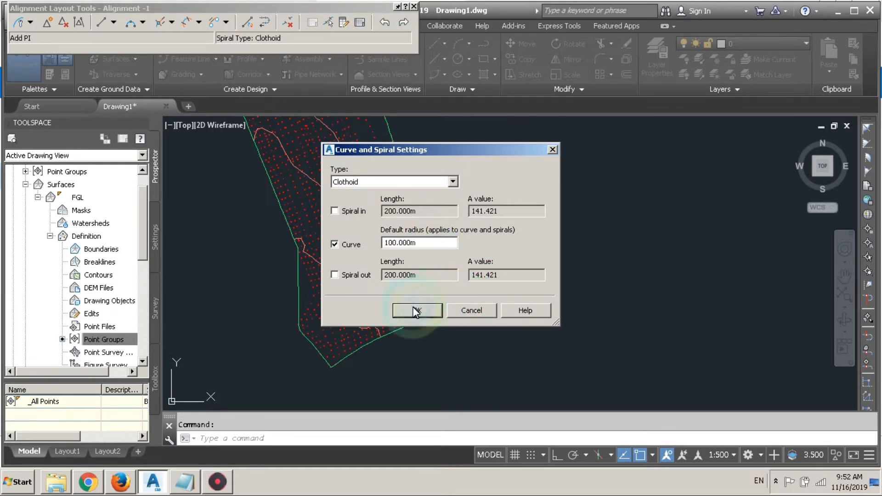
click(393, 179)
click(454, 182)
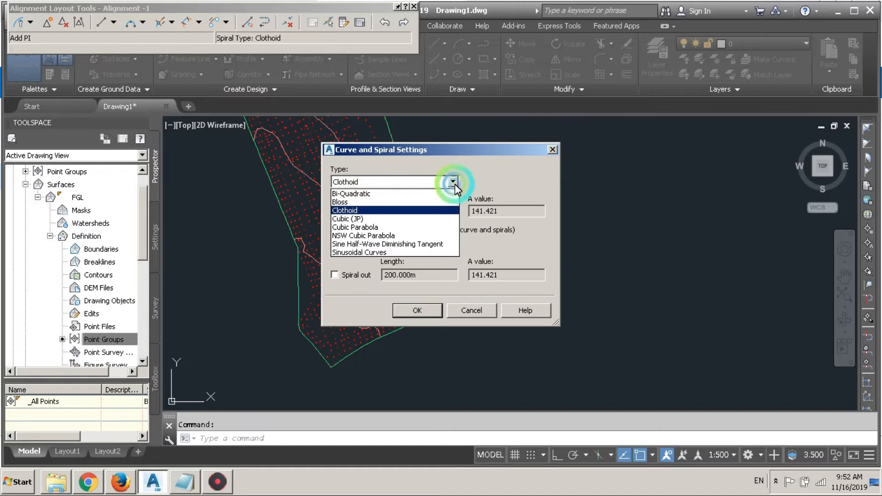
click(493, 164)
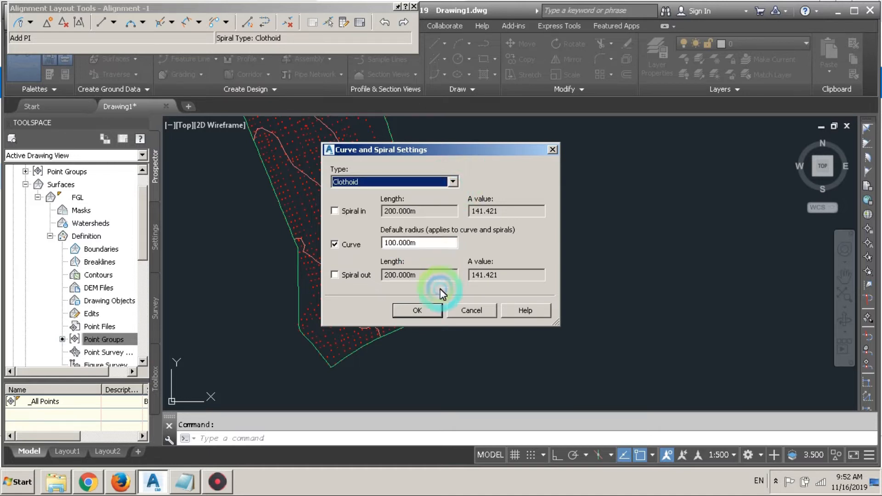
click(416, 310)
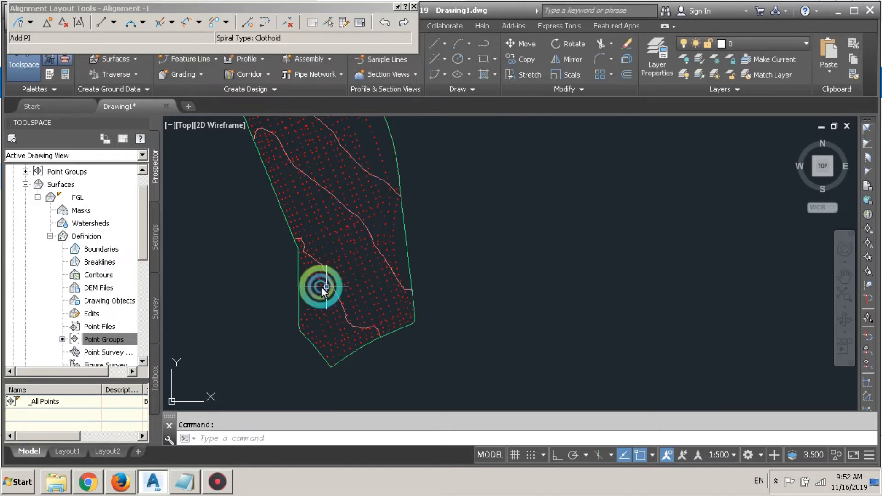
Step: Draw Alignment -1 as tangents with curves through eight points, forming an open loop across the upper part of the surface
click(30, 22)
click(32, 35)
scroll(322, 243, up, 3)
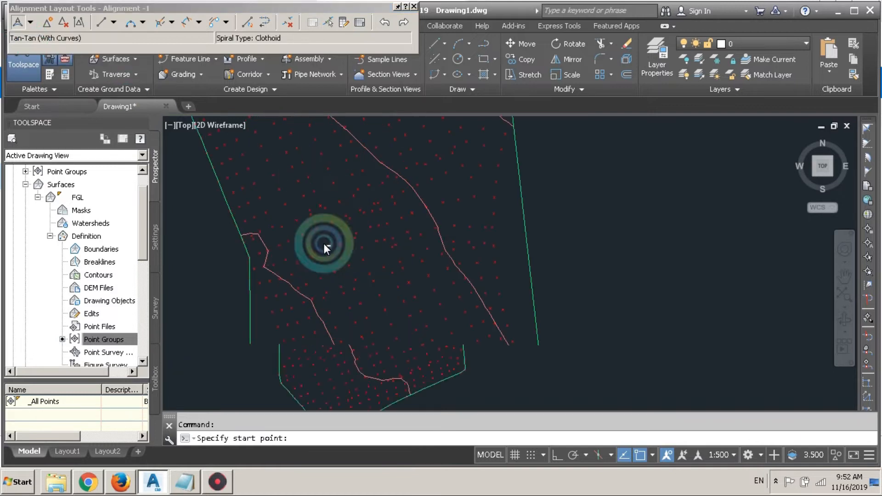
scroll(303, 285, down, 3)
scroll(281, 261, up, 2)
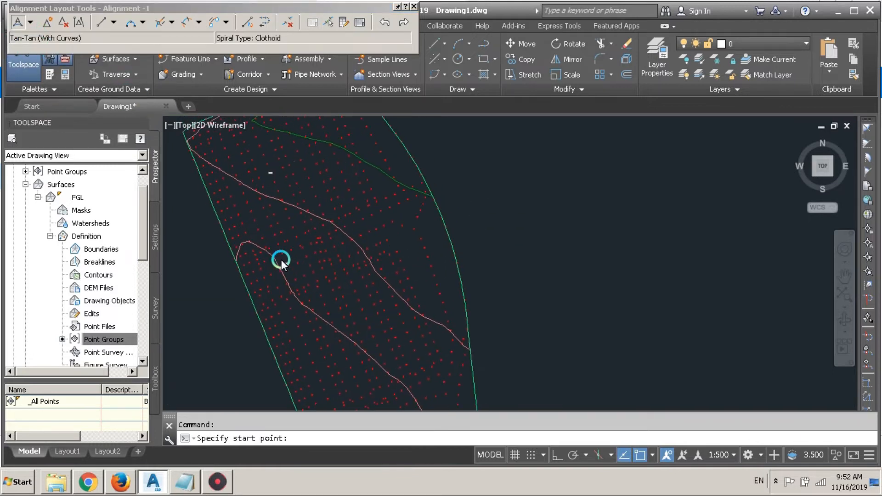
click(303, 152)
click(252, 165)
click(242, 186)
click(249, 215)
click(271, 246)
click(327, 278)
click(372, 201)
click(360, 175)
key(Return)
Step: Inspect the drawn alignment and its station labels, and close the Alignment Layout Tools
scroll(359, 174, up, 5)
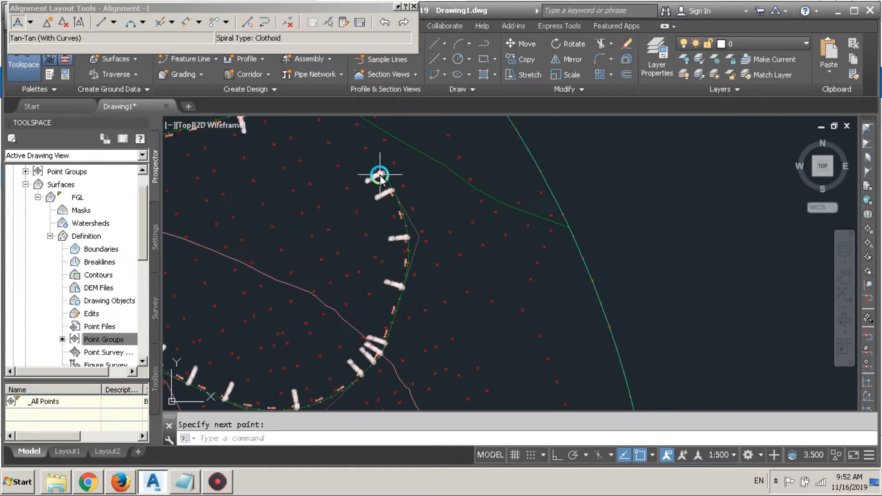
scroll(379, 176, down, 3)
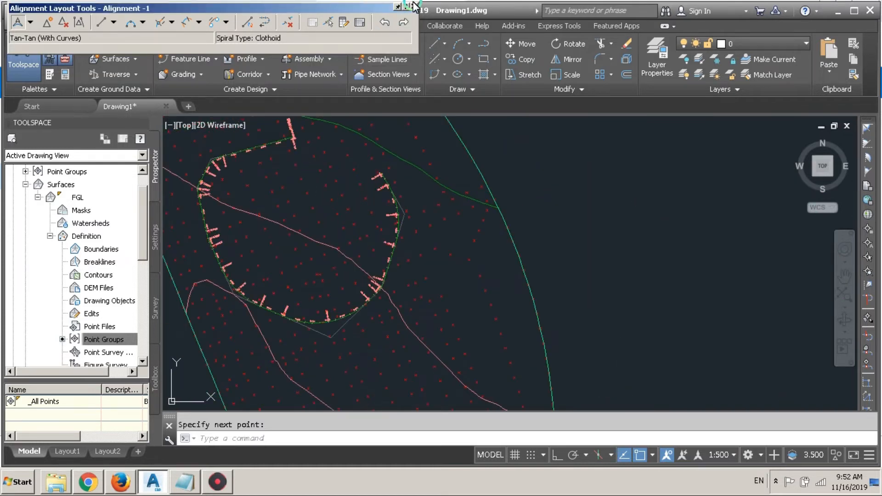
click(567, 196)
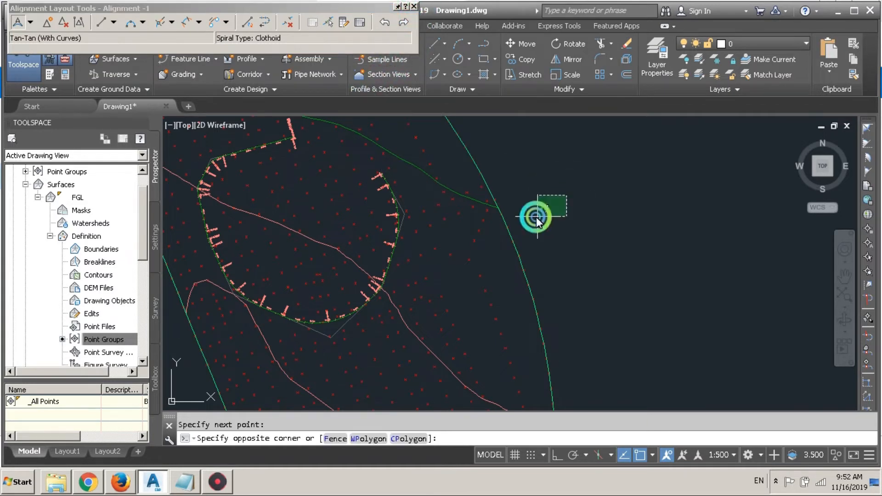
click(537, 220)
scroll(464, 125, down, 1)
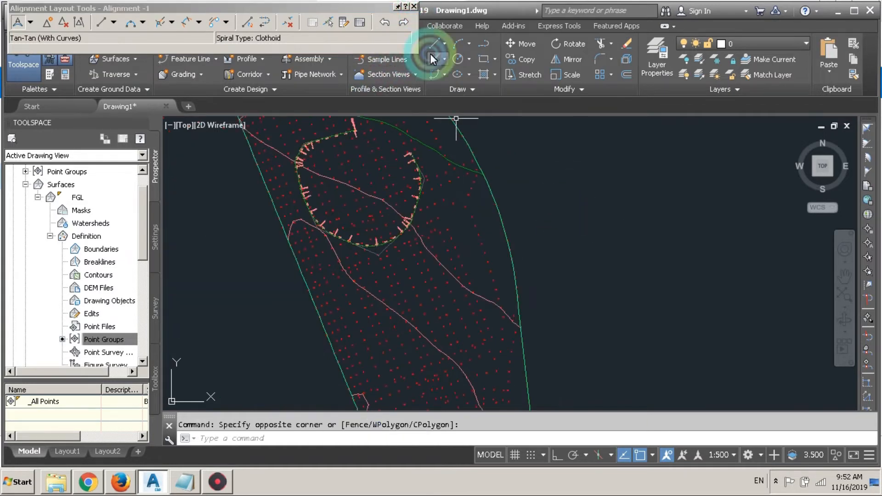
click(414, 7)
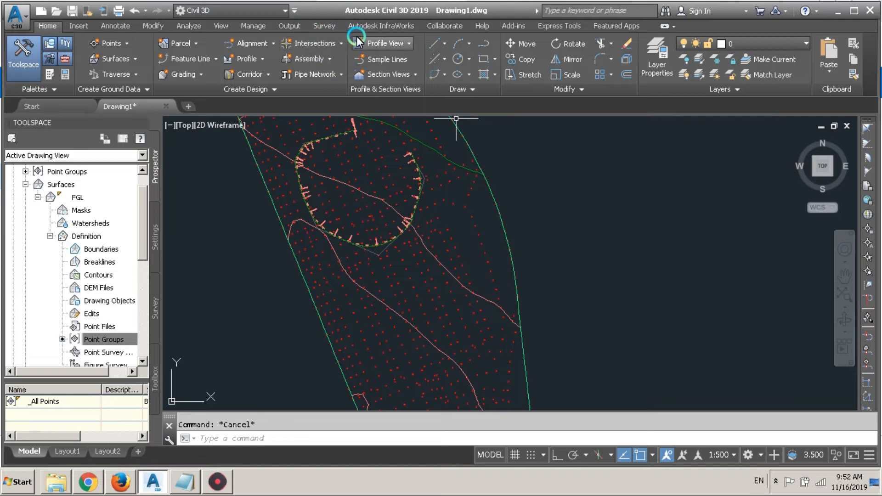
Step: Start Create Profile from Surface for Alignment -1, check its station range, and select the FGL surface
click(258, 59)
click(255, 75)
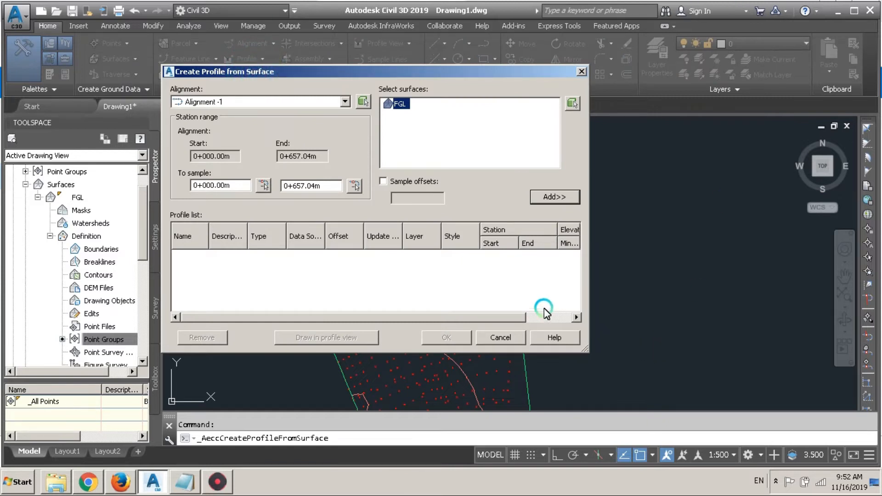
click(508, 243)
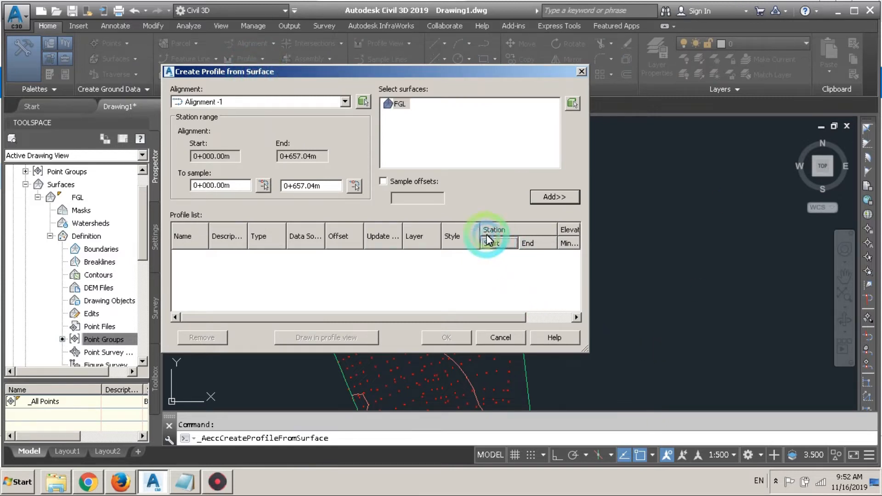
click(460, 142)
click(240, 119)
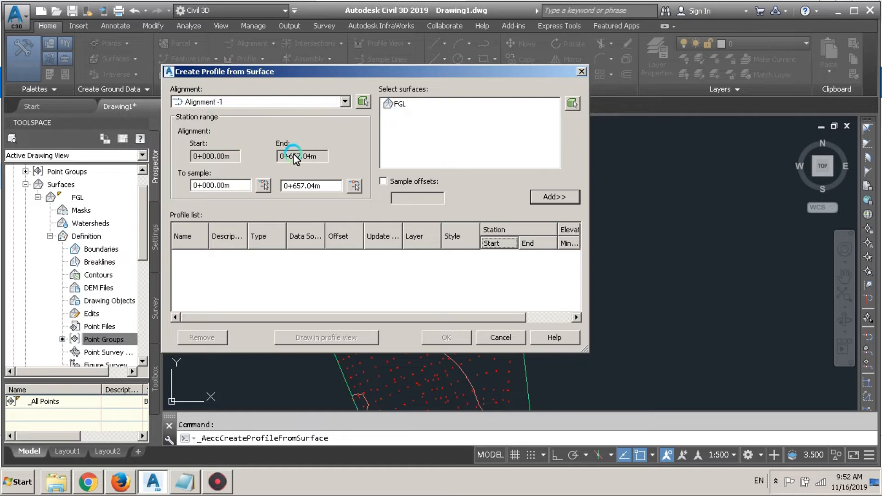
click(225, 156)
click(311, 156)
click(507, 193)
click(547, 197)
click(441, 237)
click(401, 104)
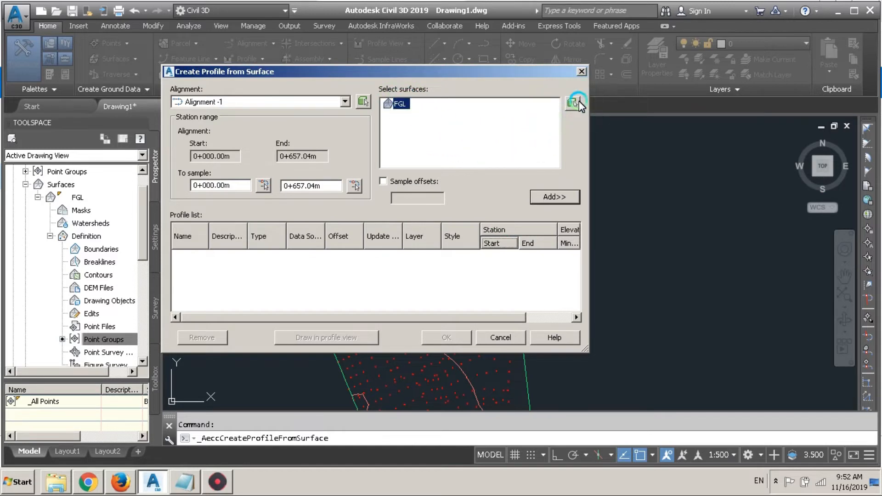
Step: Try picking the surface in the drawing, then add FGL to the profile list and check its elevation columns
click(574, 102)
scroll(430, 186, up, 5)
click(398, 182)
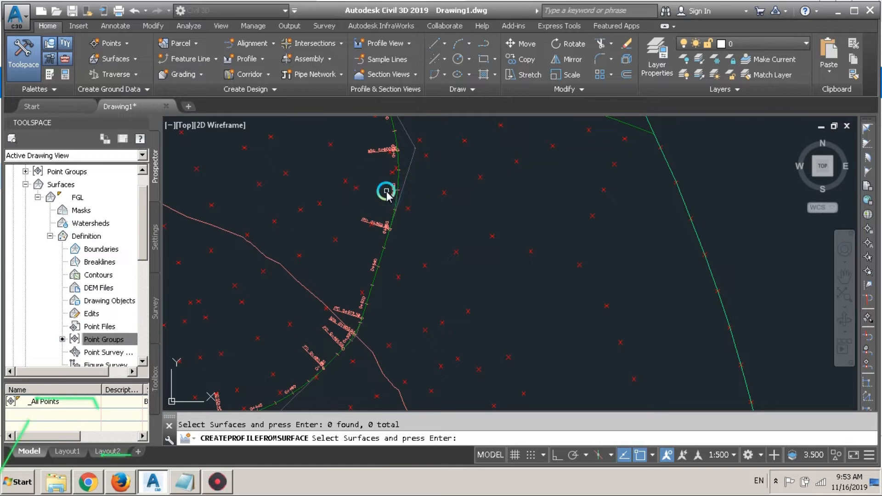
click(397, 195)
click(396, 191)
right_click(396, 190)
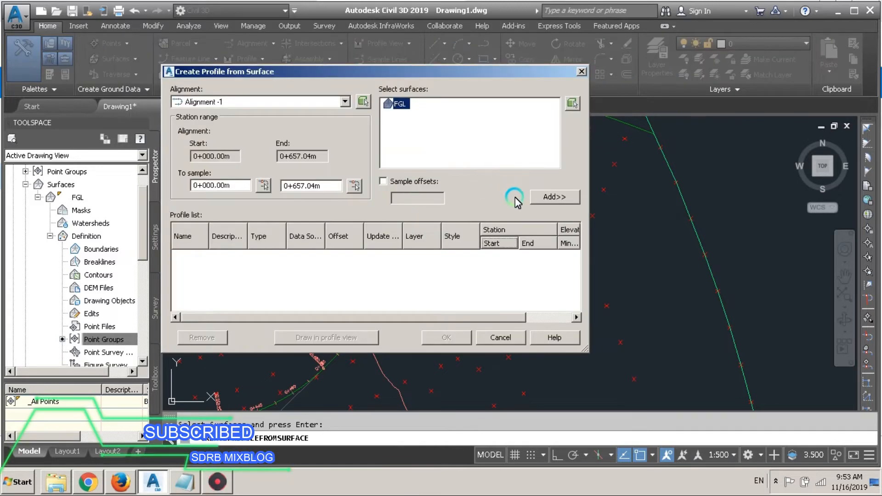
click(553, 197)
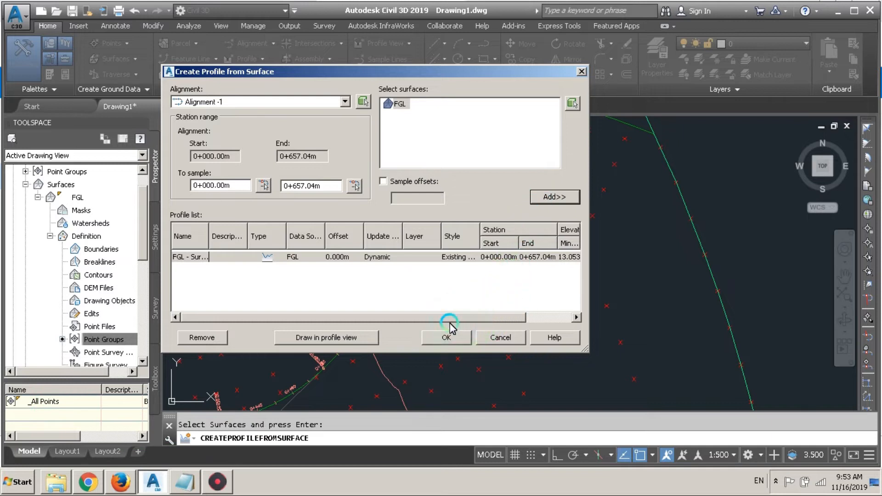
drag(464, 317, 509, 317)
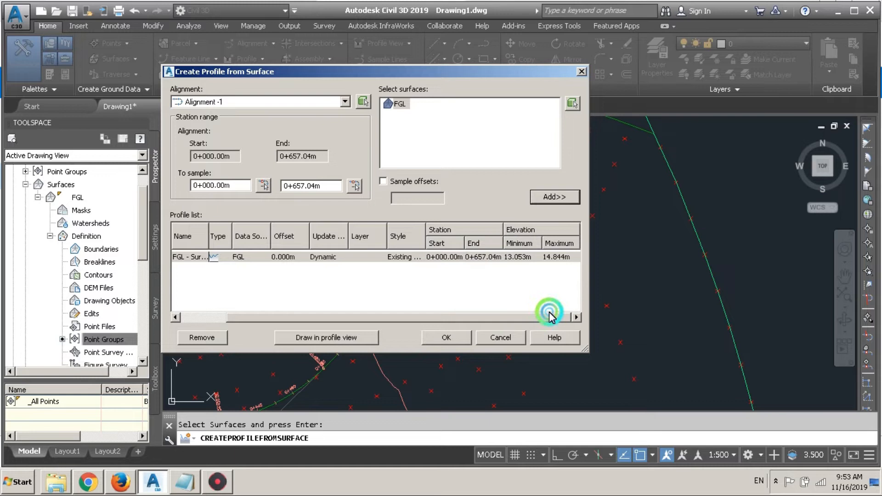
Step: Start drawing the listed FGL surface profile in a profile view, review the available view styles, and keep Profile View
drag(510, 317, 299, 317)
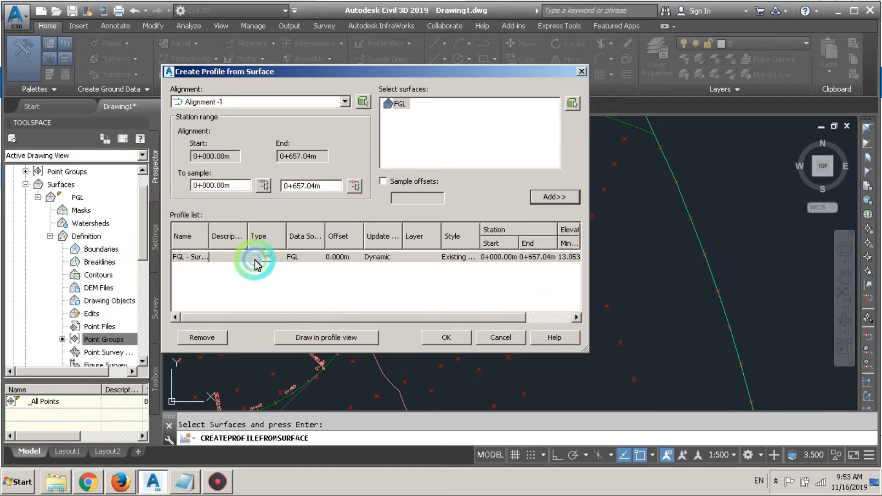
click(273, 258)
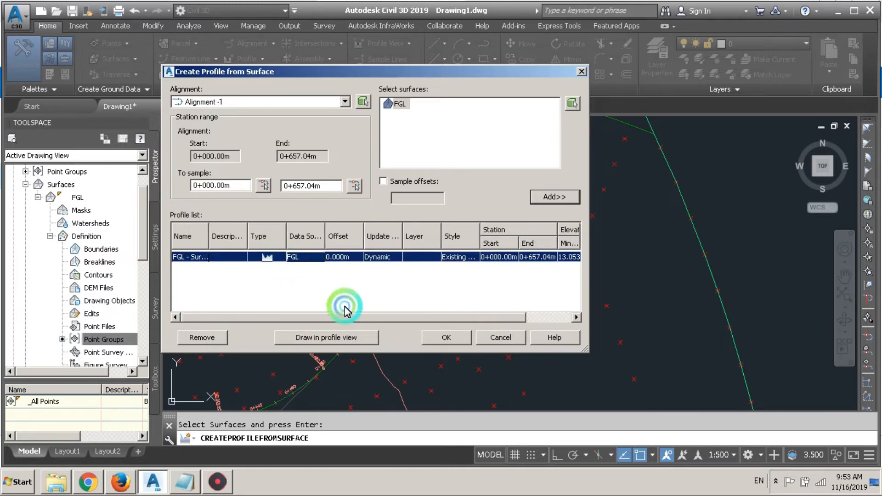
click(339, 338)
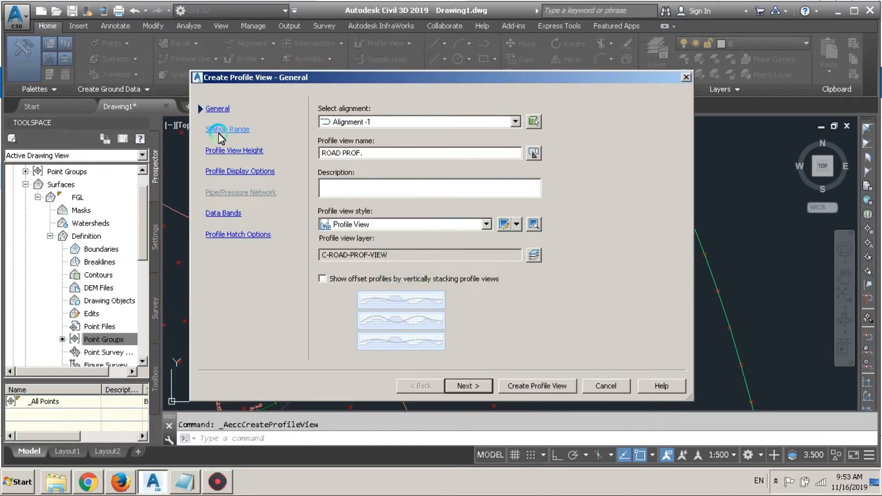
click(440, 228)
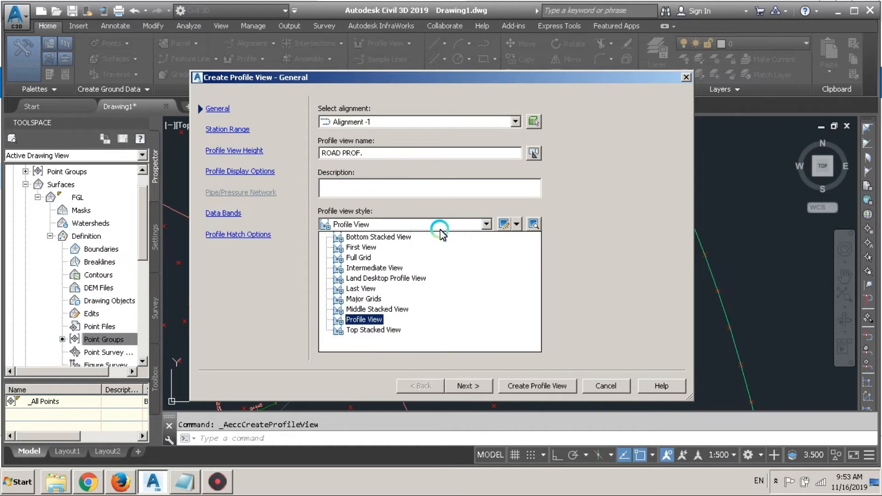
click(441, 229)
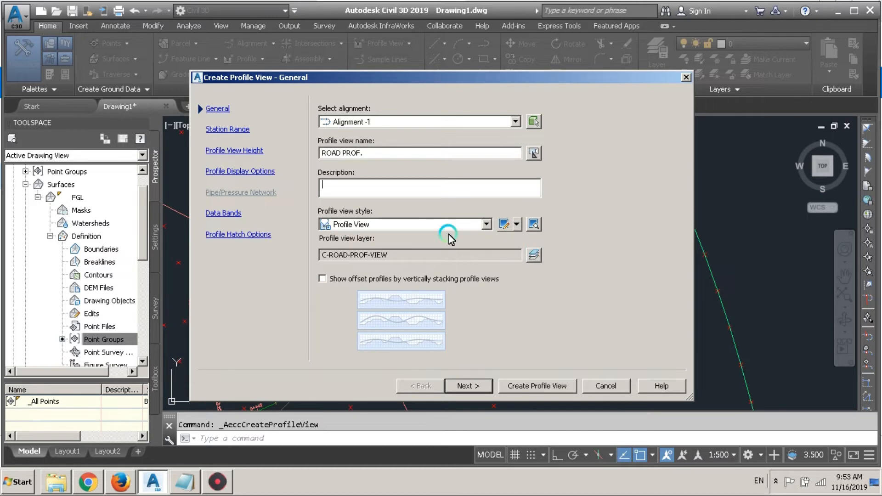
Step: Check the profile view's station range and set the profile view height to Automatic
click(240, 130)
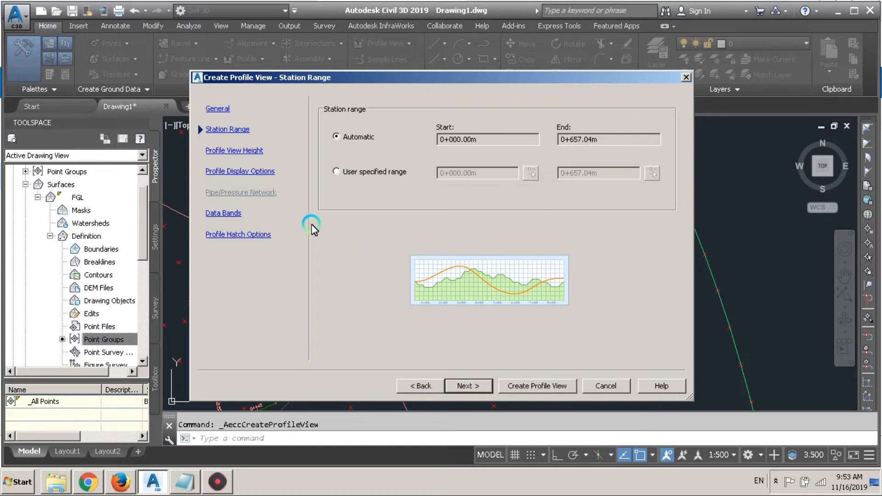
click(244, 152)
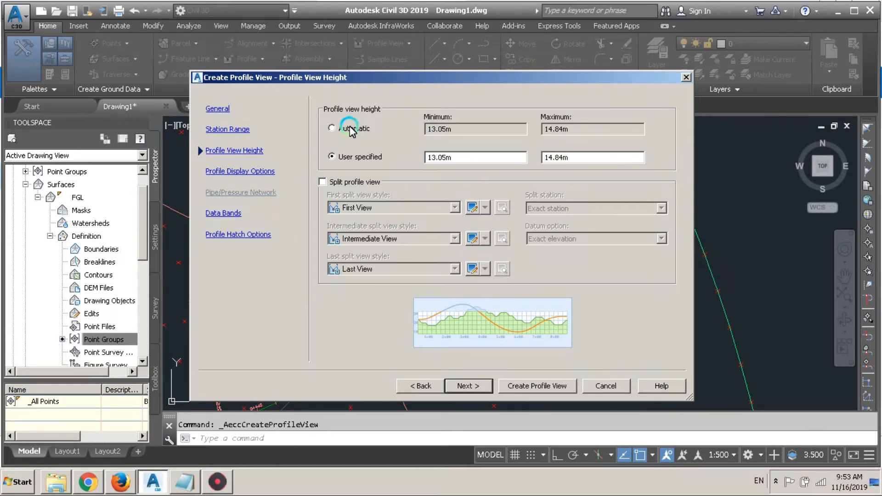
click(332, 129)
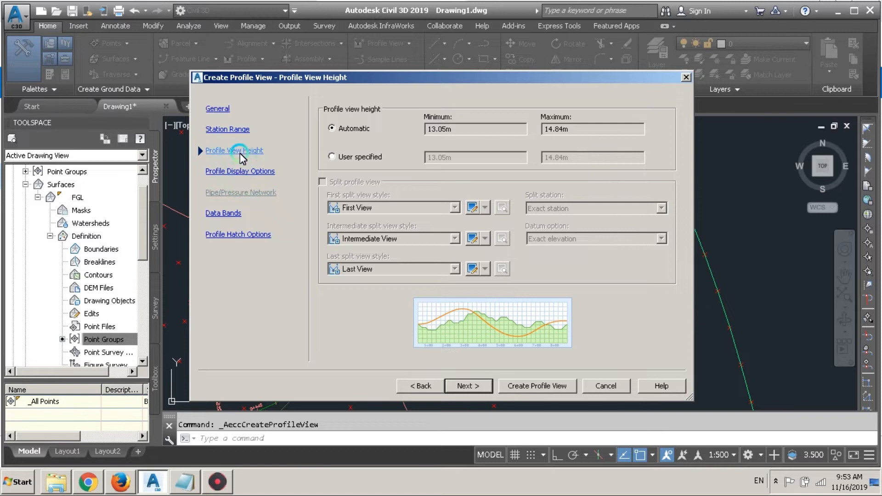
Step: Review the profile display options and check the profile choices for Profile2 in the bottom data band
click(265, 172)
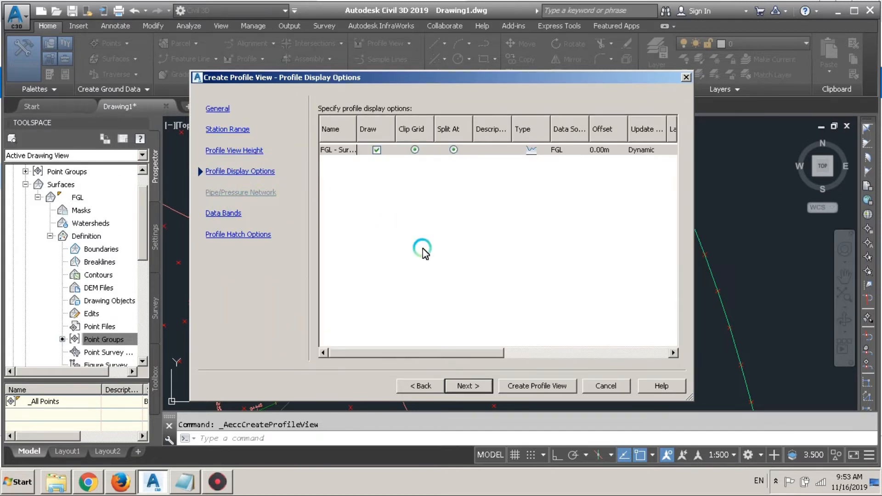
mouse_move(463, 348)
mouse_down()
mouse_move(627, 349)
mouse_move(402, 359)
mouse_move(223, 343)
mouse_up()
click(224, 213)
click(539, 273)
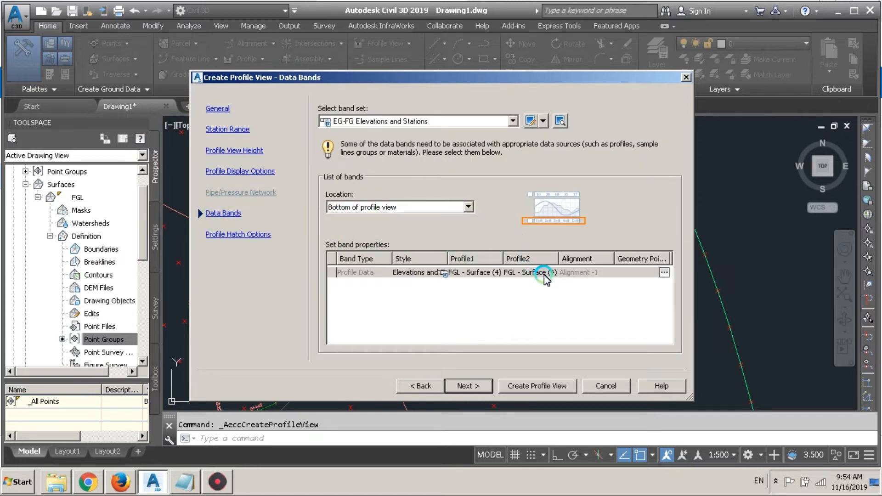
click(541, 277)
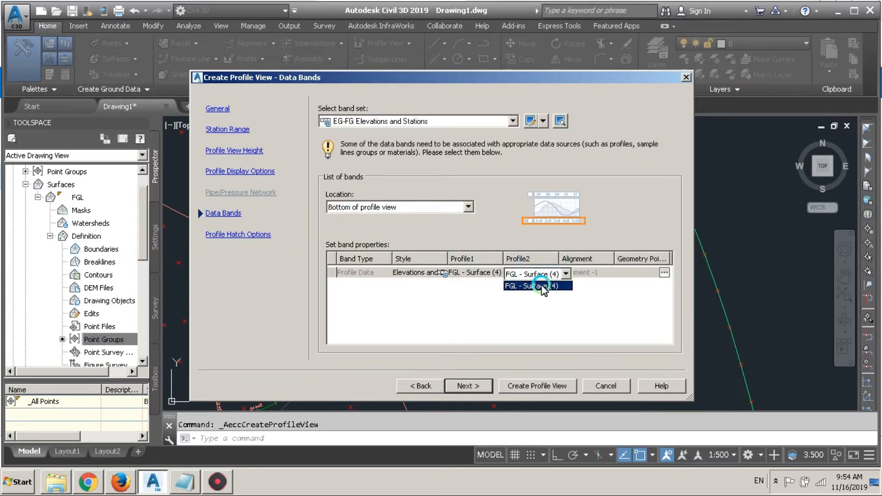
click(499, 318)
Step: Check the profile hatch options, then create the profile view and place it in the empty area east of the surface
click(261, 232)
click(227, 234)
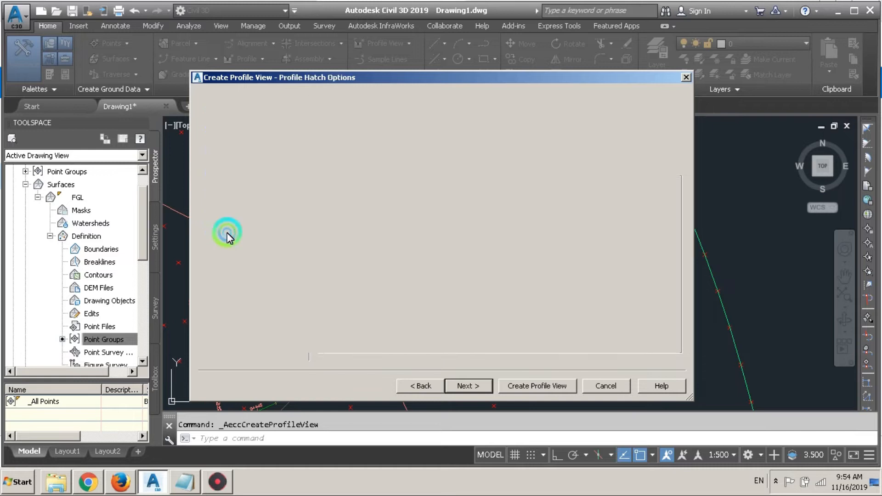
click(482, 289)
click(519, 386)
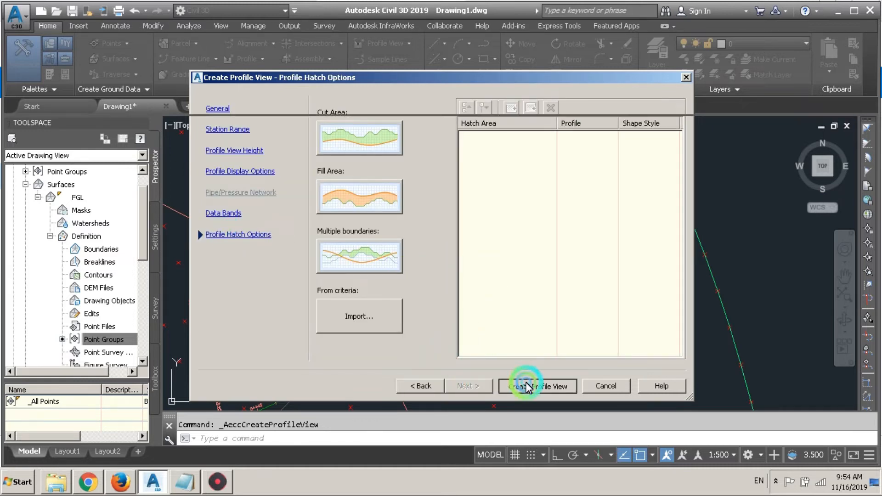
click(550, 236)
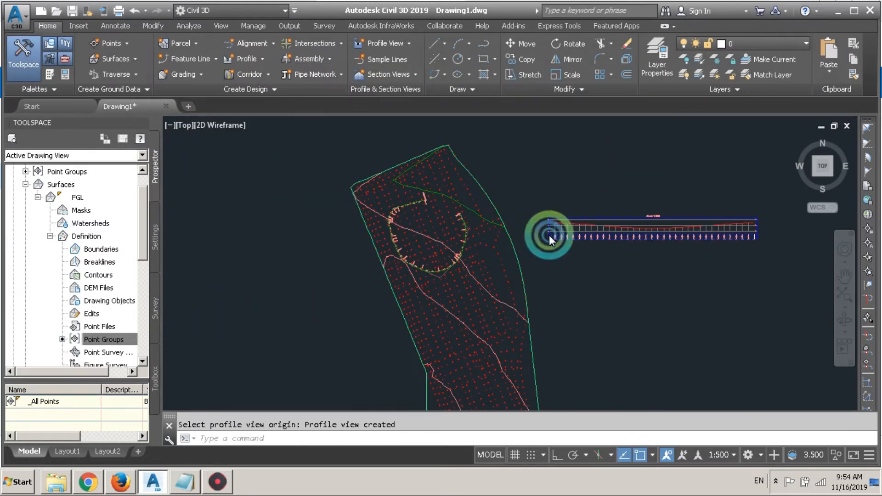
Step: Select the new ROAD PROF. profile view in the drawing and open its profile view properties
scroll(550, 234, up, 5)
middle_drag(550, 235, 401, 309)
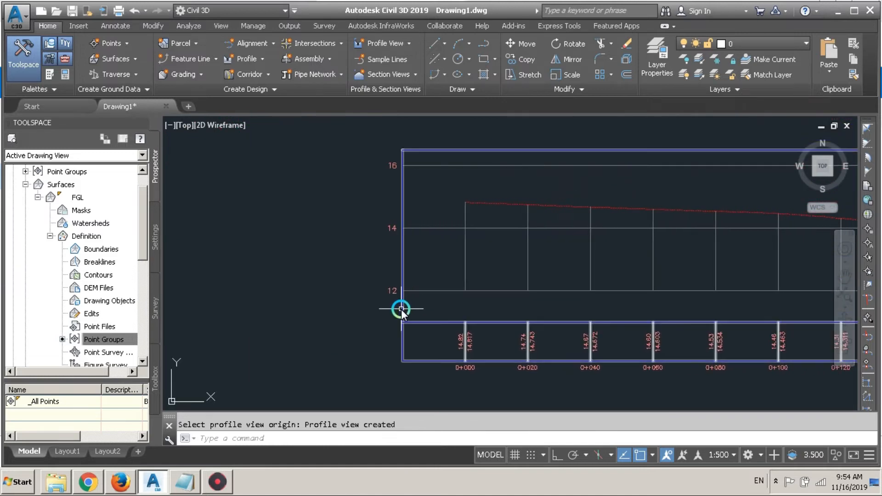
click(402, 252)
right_click(405, 252)
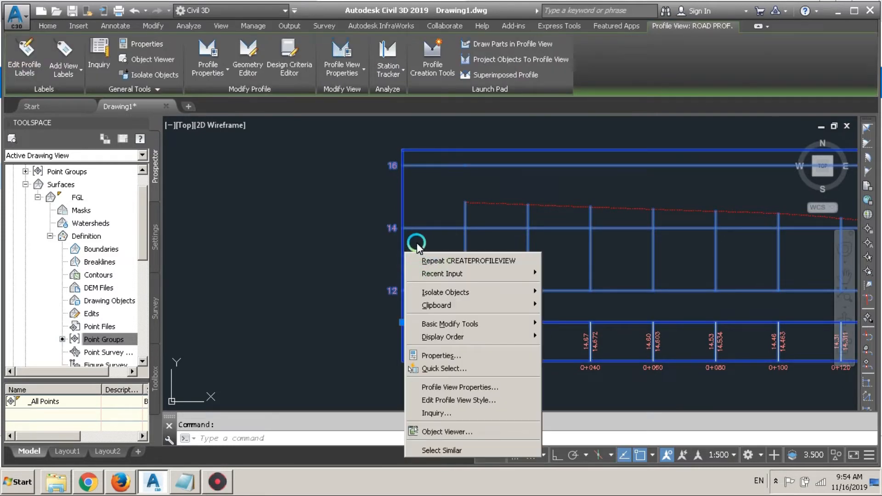
click(463, 390)
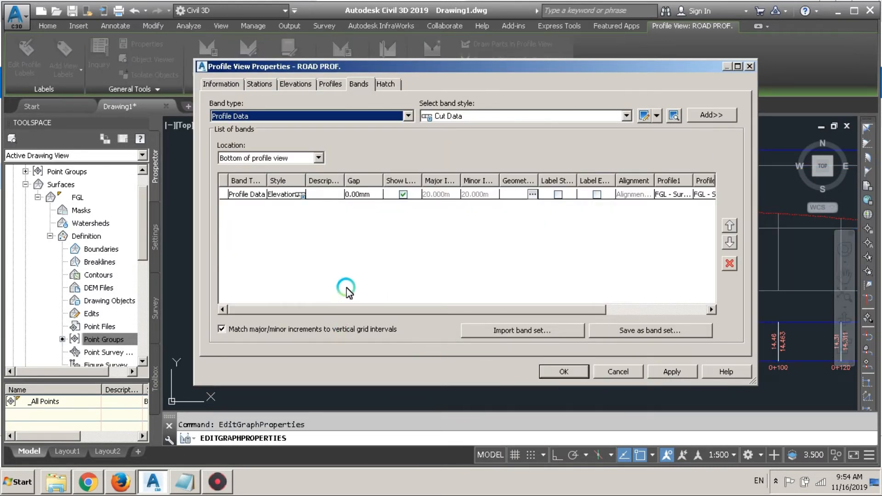
Step: Try hiding the labels of the bottom Profile Data band, then turn them back on
click(434, 195)
click(404, 195)
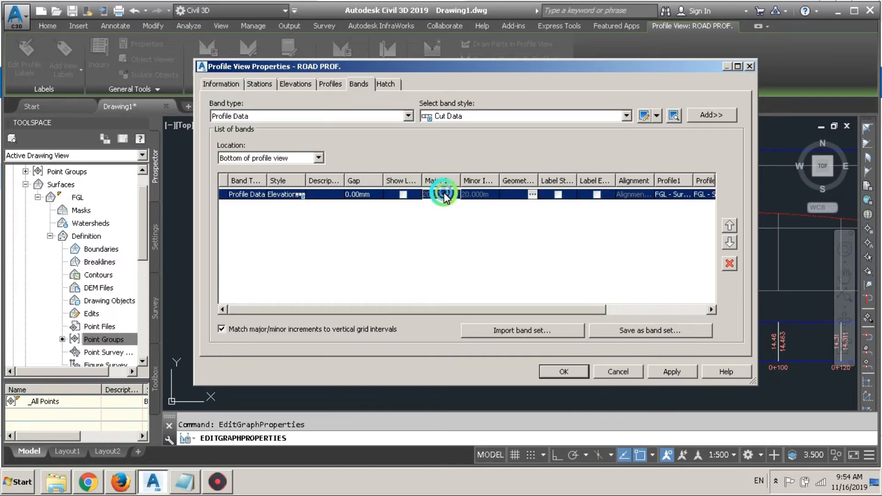
click(404, 195)
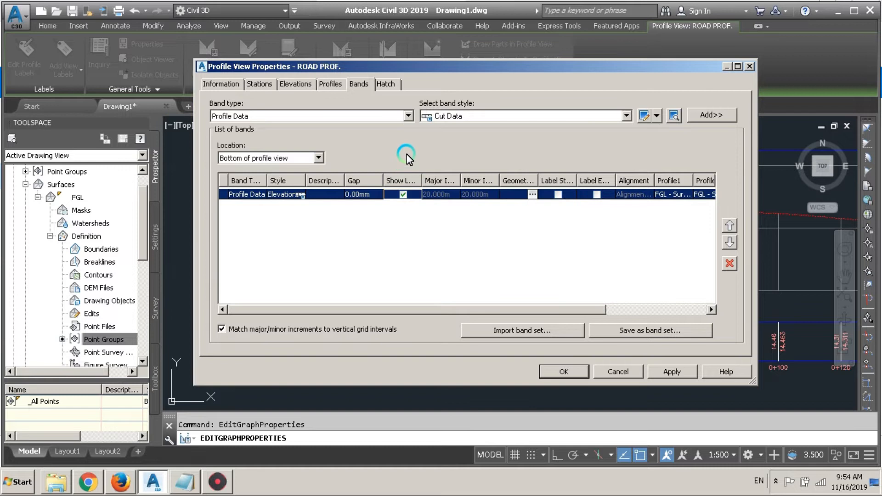
click(432, 182)
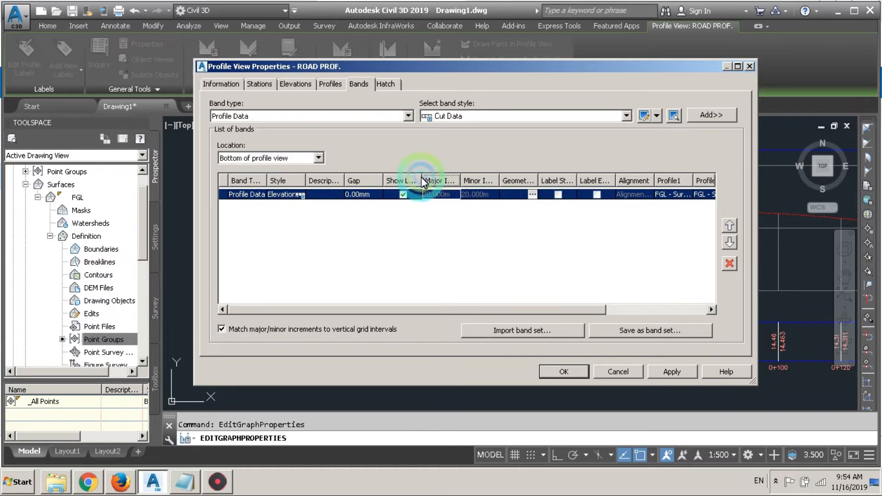
Step: Switch the profile view's elevation range to user specified height, set the minimum to 9 m, and apply it
click(225, 84)
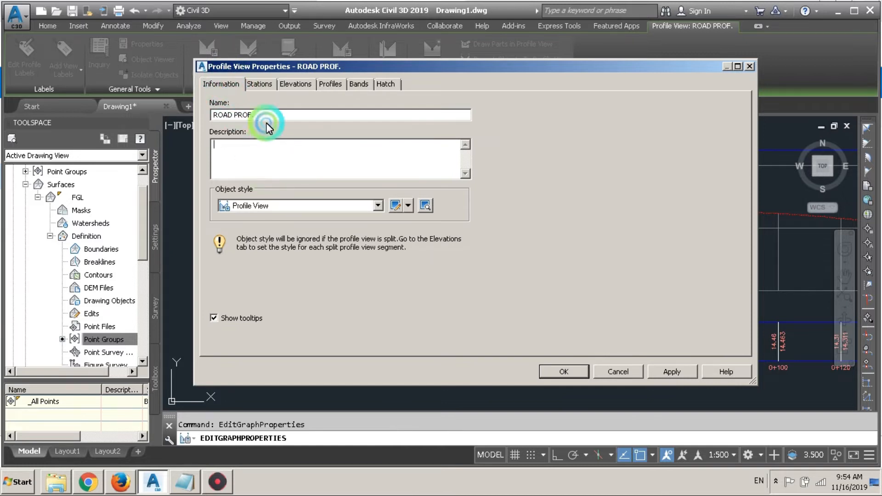
click(258, 86)
click(299, 86)
click(341, 84)
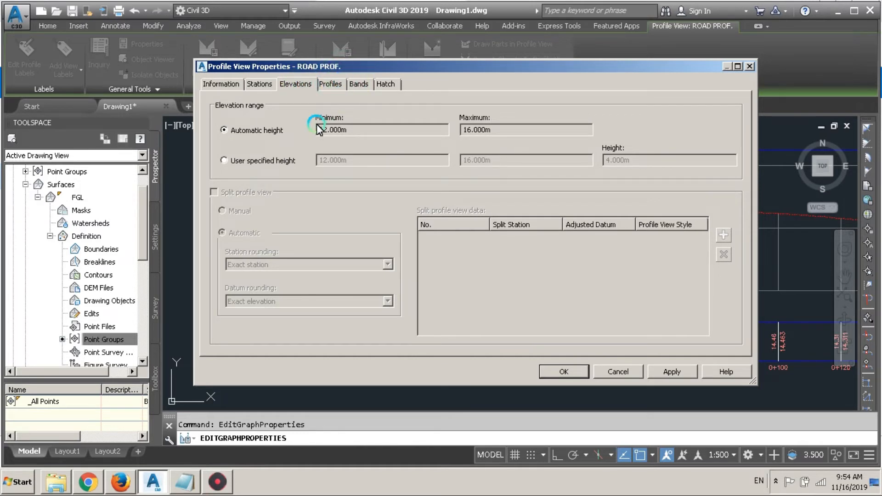
click(234, 161)
drag(362, 160, 279, 160)
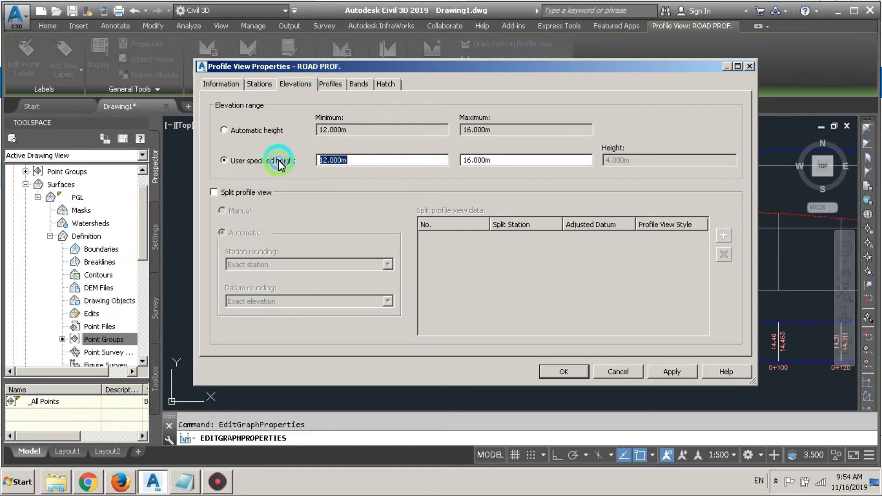
text(9)
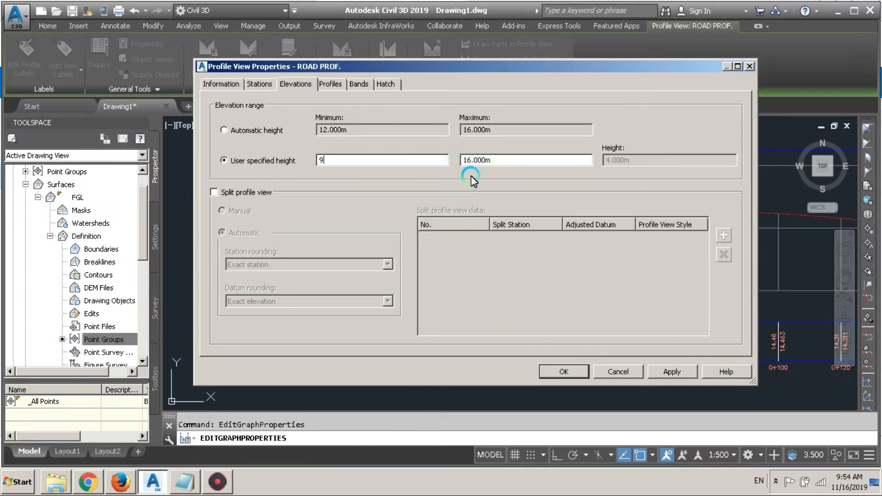
click(665, 373)
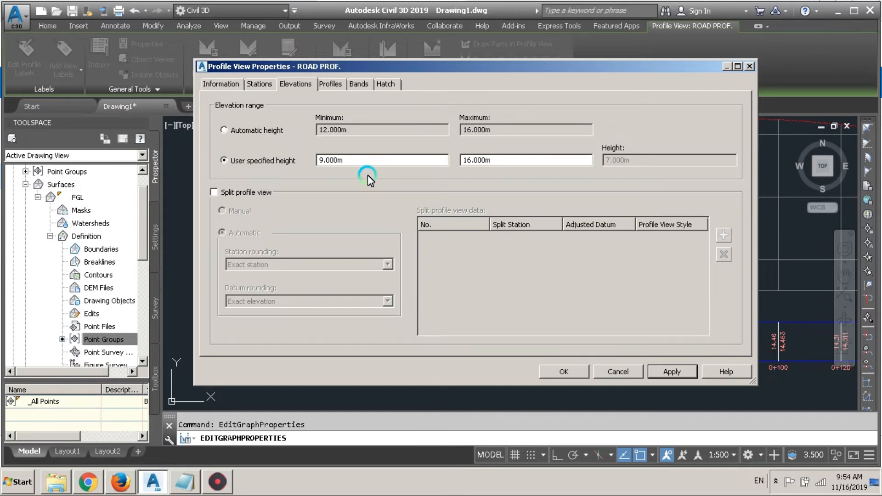
Step: Review the profile view's profile, band and hatch settings and close its properties
click(340, 84)
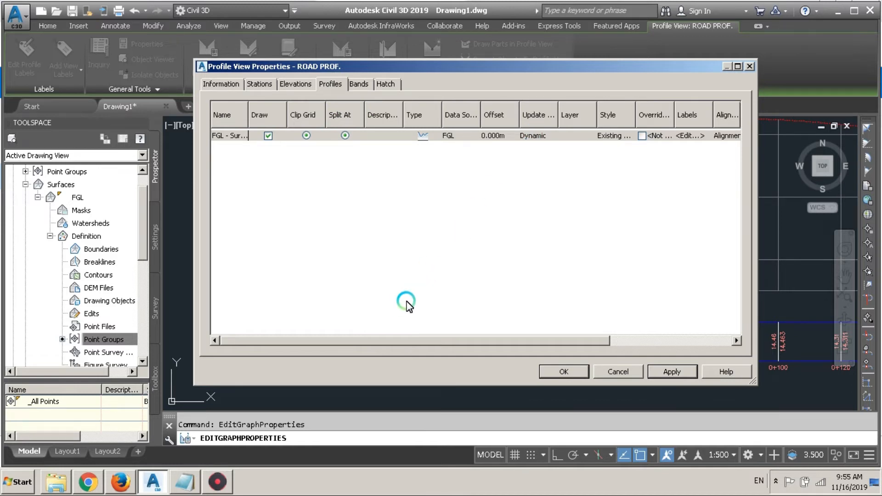
click(359, 84)
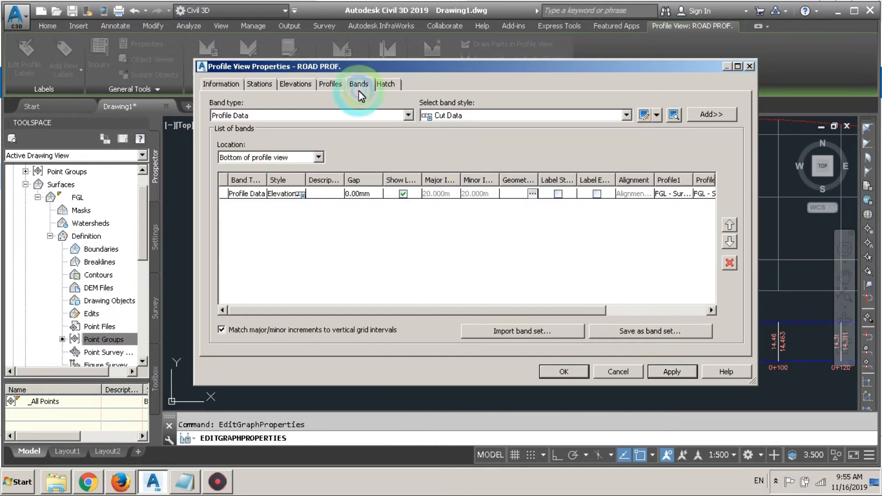
click(431, 196)
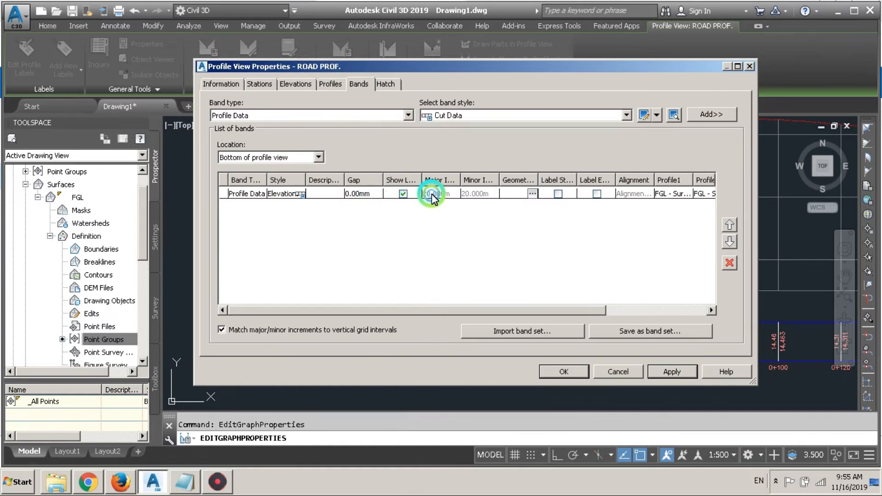
click(384, 85)
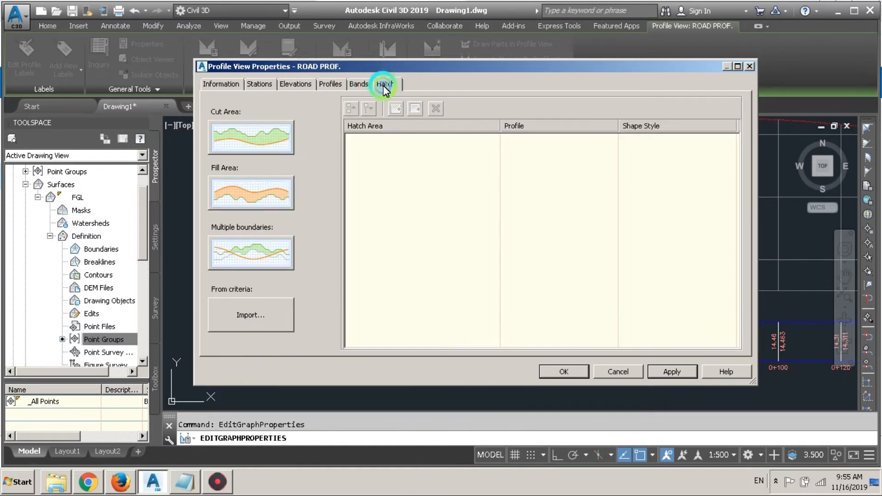
click(565, 348)
click(557, 371)
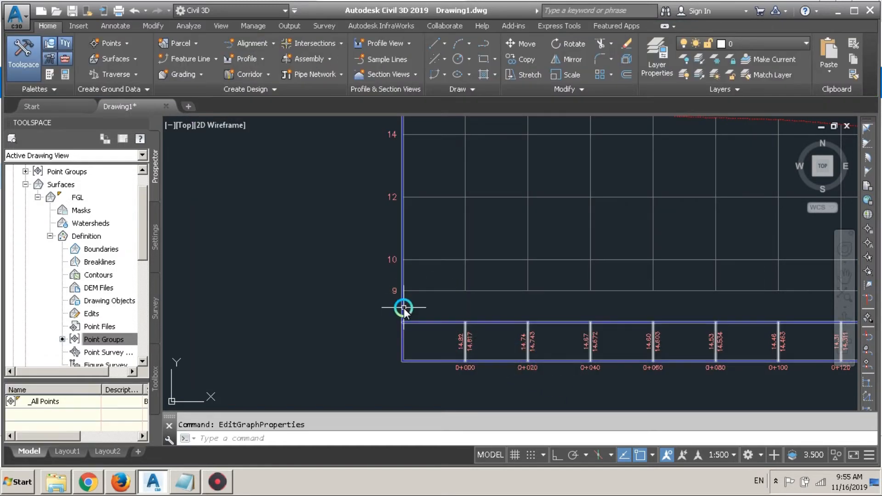
Step: Check the extended elevation grid and open the profile view's style for editing
scroll(404, 308, down, 2)
mouse_move(404, 308)
middle_down()
mouse_move(387, 284)
mouse_move(293, 283)
middle_up()
scroll(293, 283, up, 1)
scroll(286, 288, up, 2)
click(282, 288)
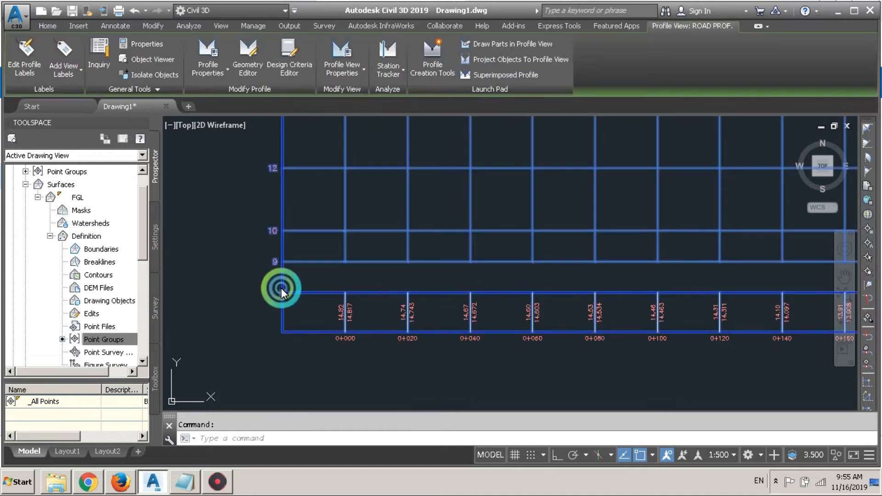
right_click(281, 289)
click(309, 230)
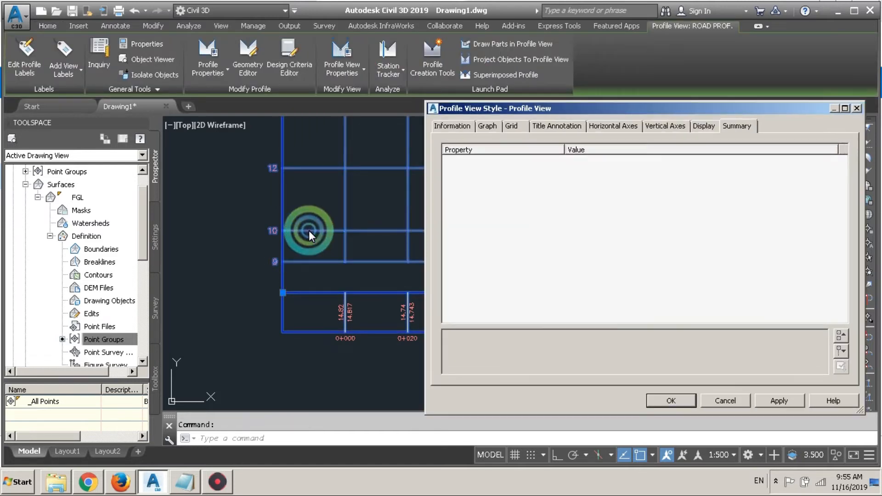
Step: Set the profile view style's left grid padding to 0.500, apply it and close the style
click(478, 126)
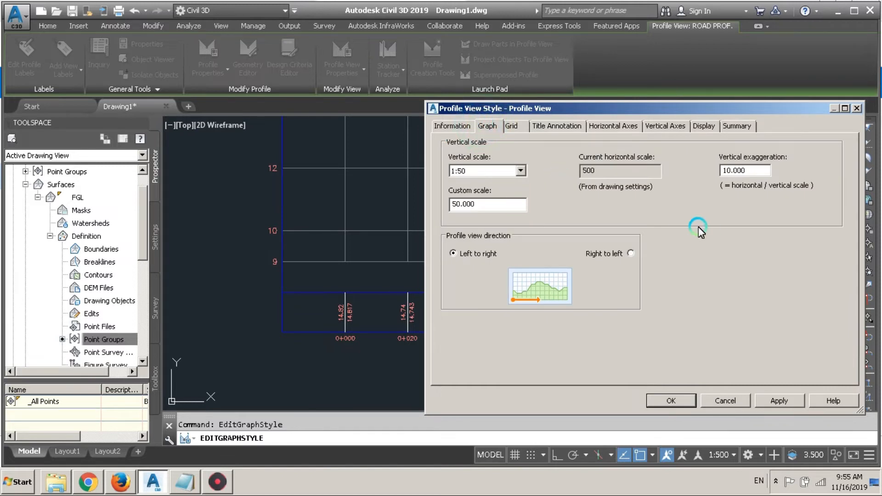
click(611, 253)
click(481, 256)
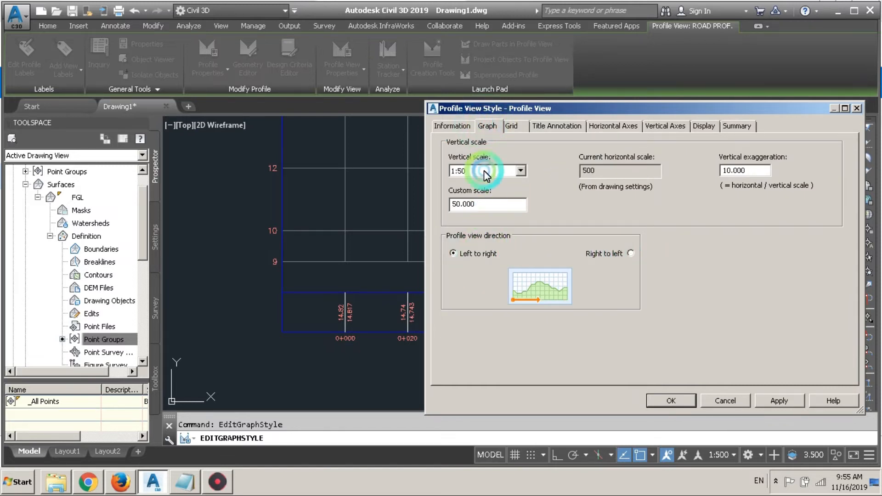
click(521, 125)
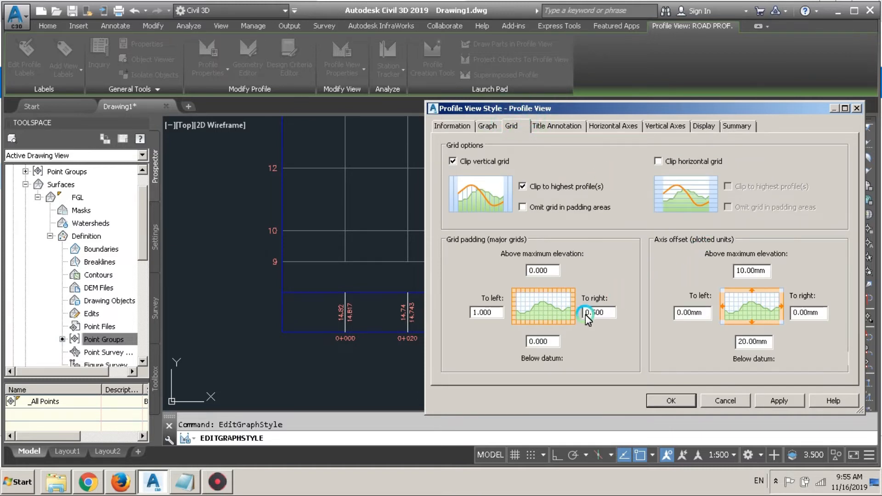
click(606, 312)
drag(500, 313, 381, 315)
key(BackSpace)
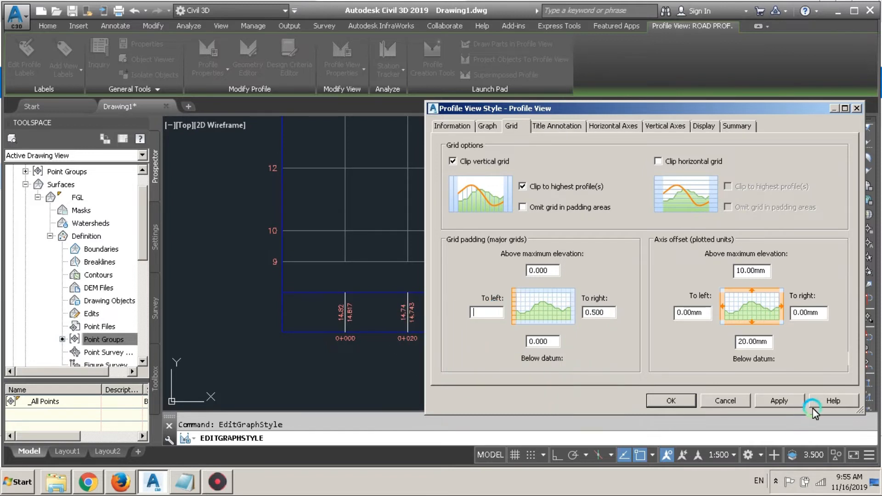
text(.5)
click(785, 400)
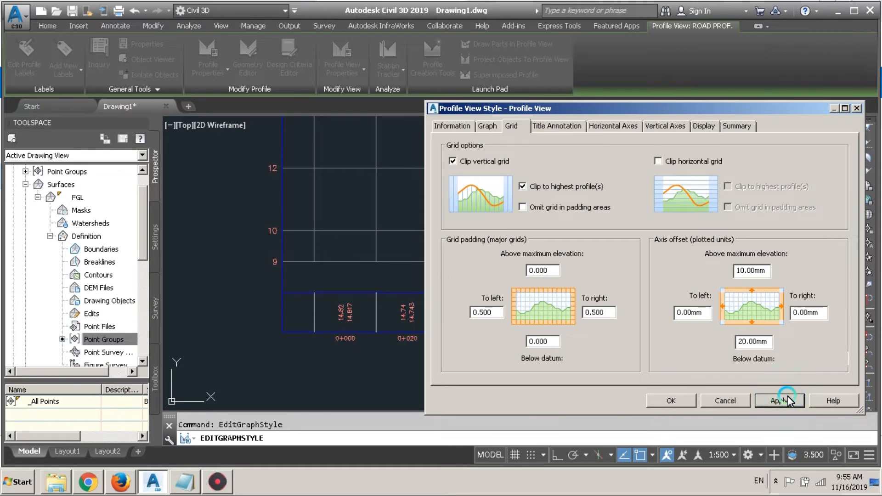
click(684, 402)
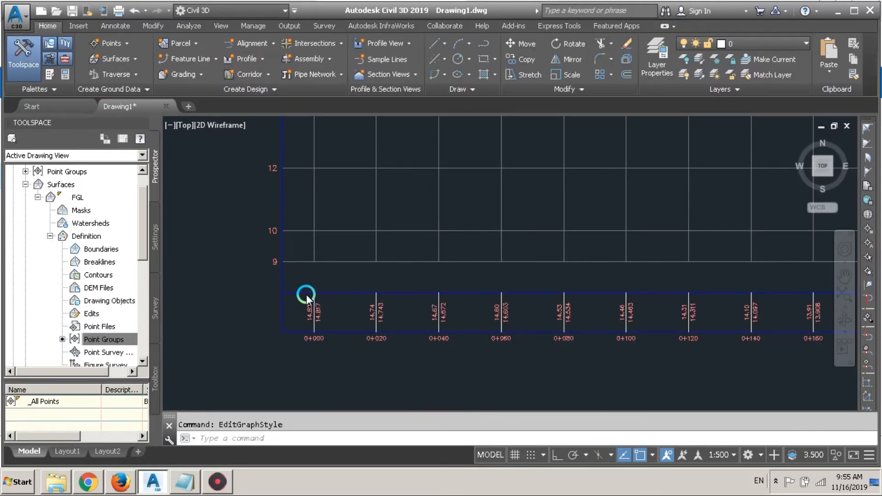
Step: Check the start of the profile view's grid and reopen its style for editing
scroll(307, 294, down, 2)
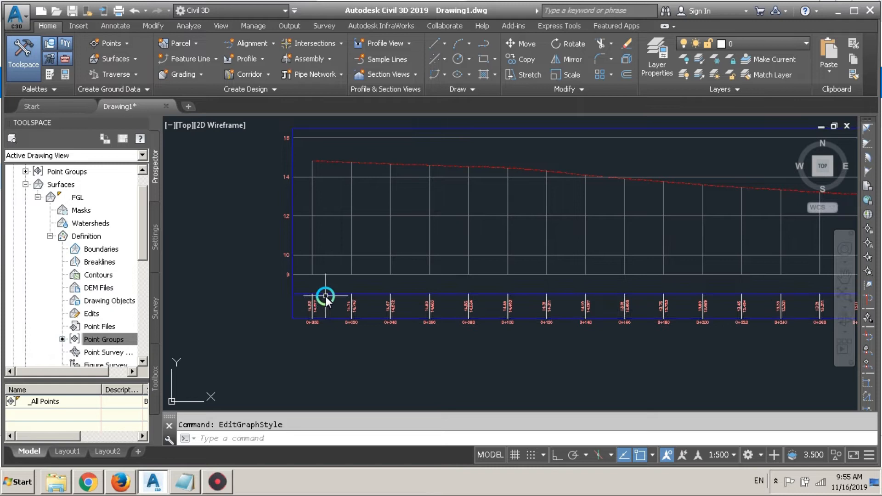
scroll(313, 264, down, 2)
click(314, 268)
scroll(313, 271, down, 3)
scroll(310, 271, up, 8)
scroll(316, 263, down, 2)
right_click(315, 263)
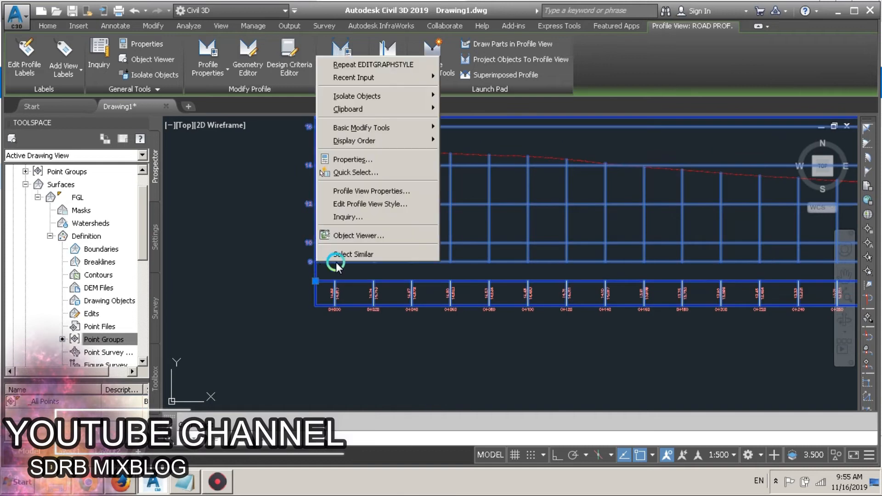
click(358, 201)
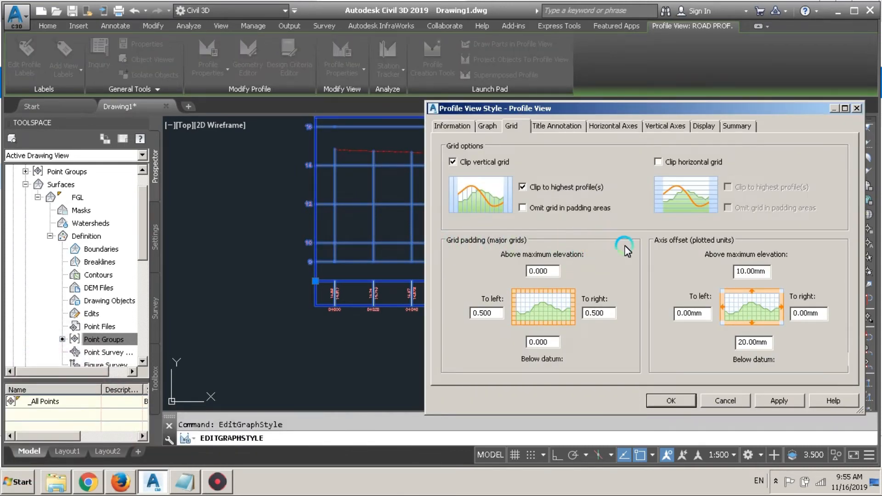
Step: Review the style's title annotation and horizontal axes settings
click(807, 216)
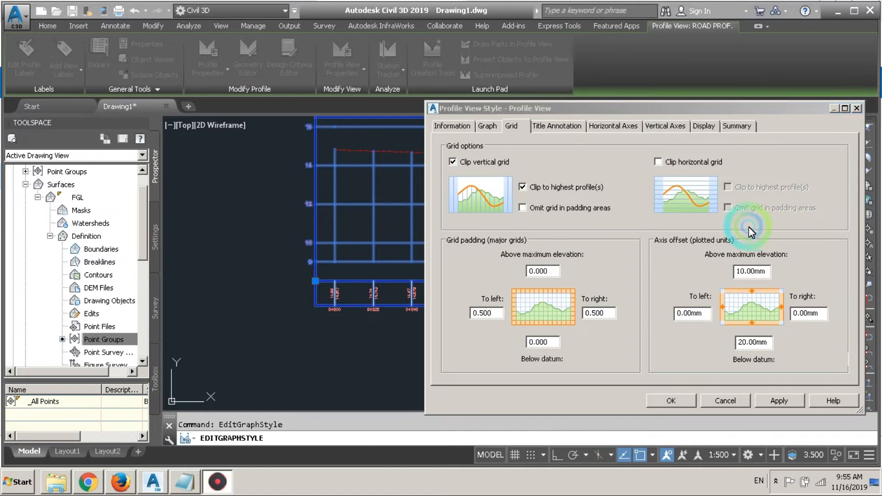
click(568, 127)
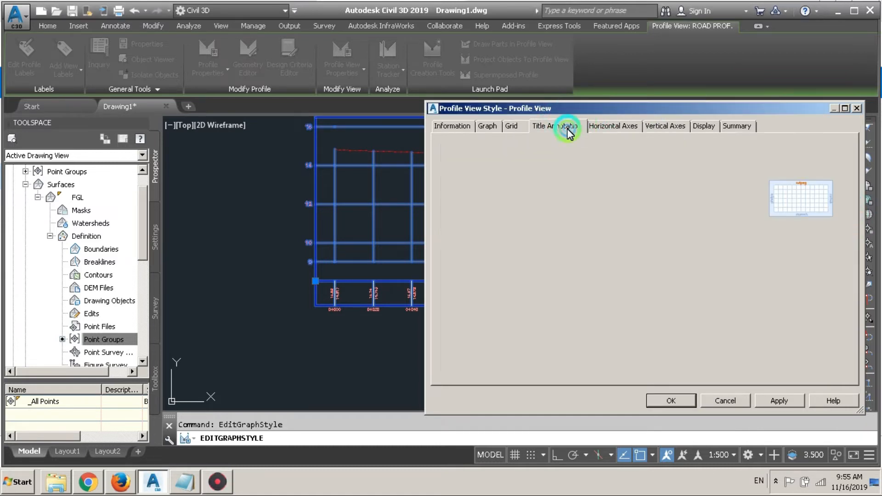
click(687, 212)
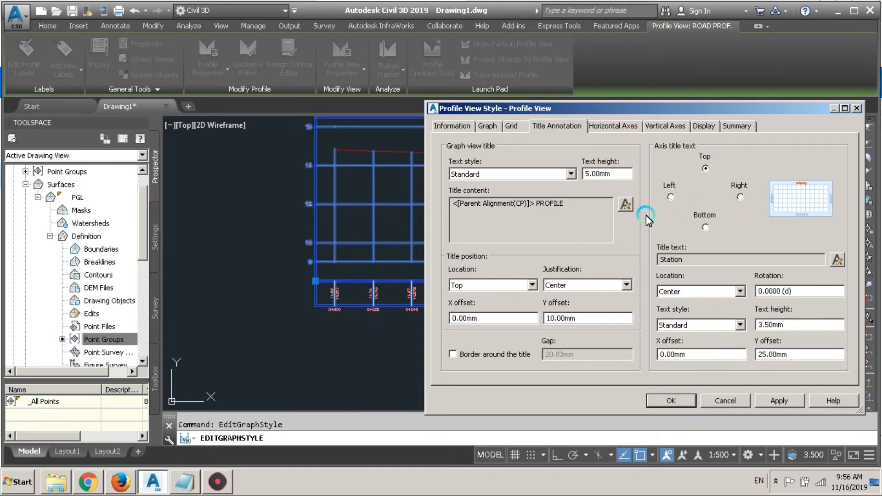
click(594, 128)
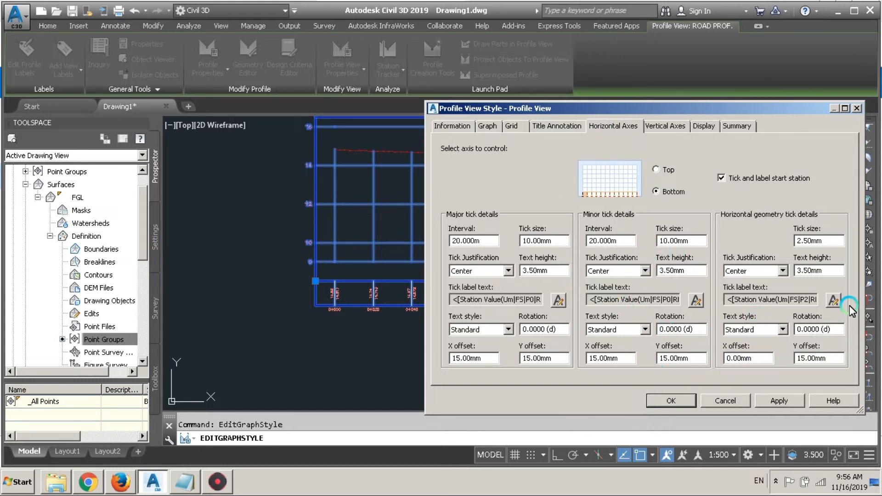
Step: Set the major tick interval of the left vertical axis to 1 m, apply it and close the style
click(643, 128)
click(616, 206)
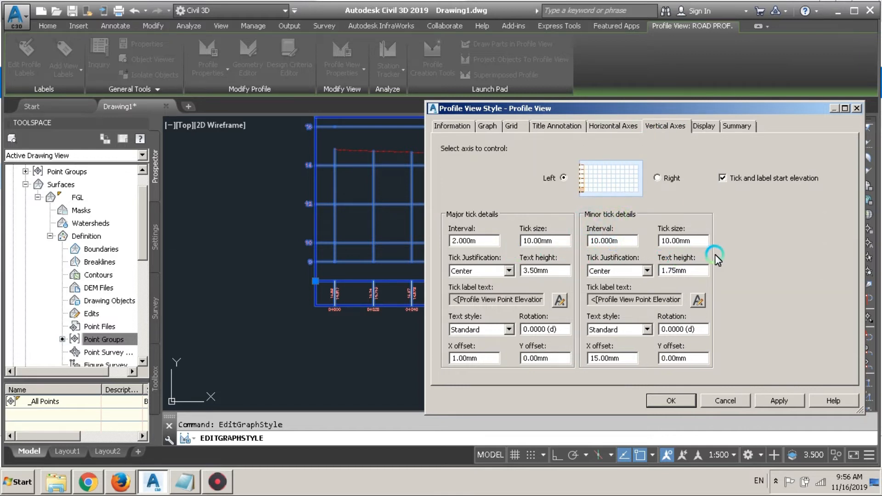
click(486, 238)
double_click(487, 240)
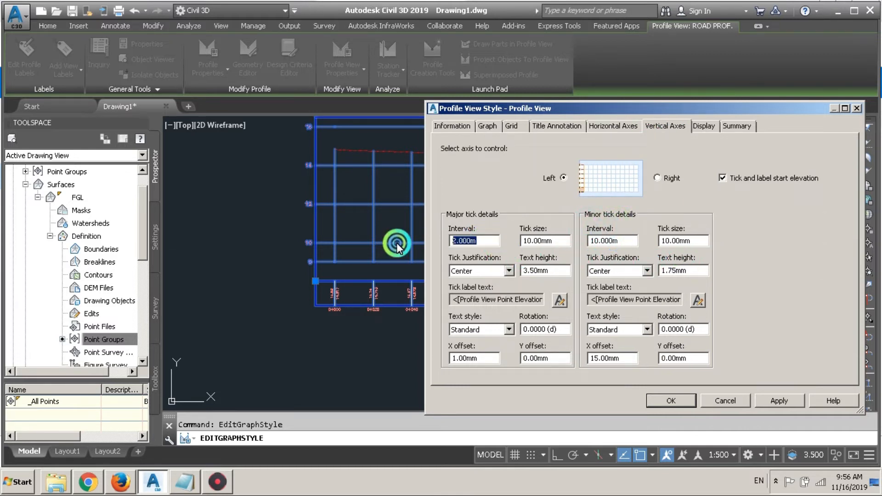
text(1)
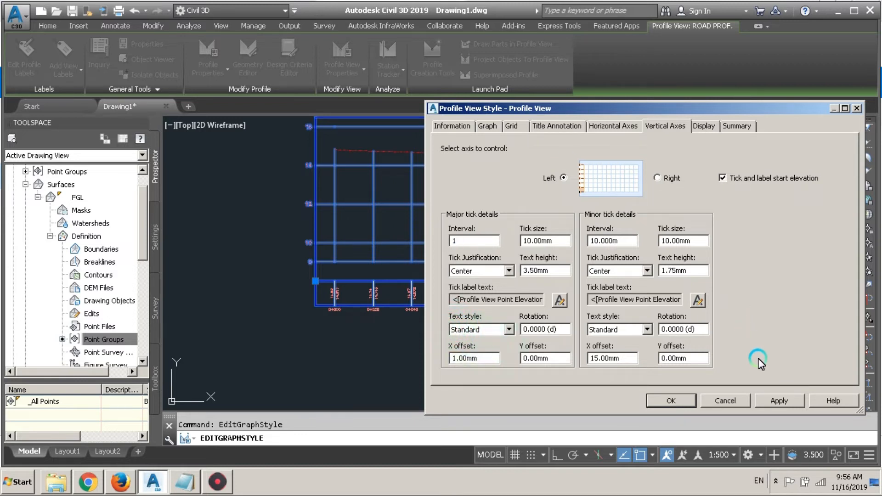
click(769, 402)
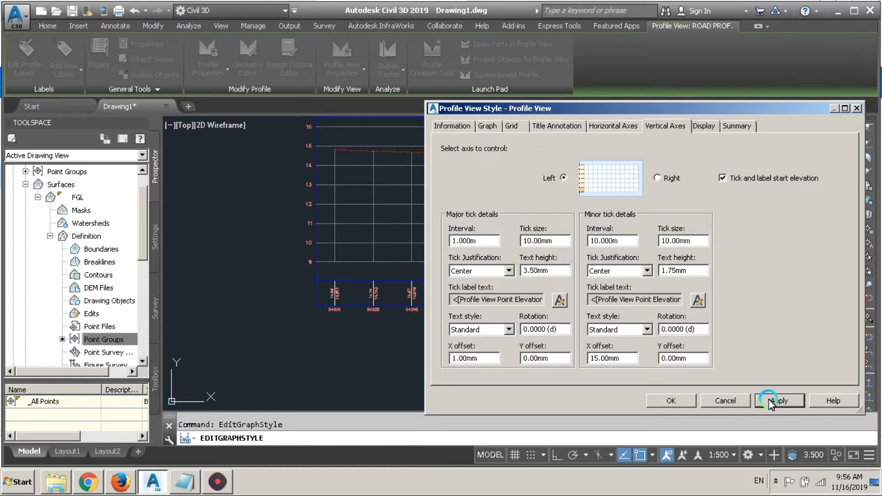
click(672, 401)
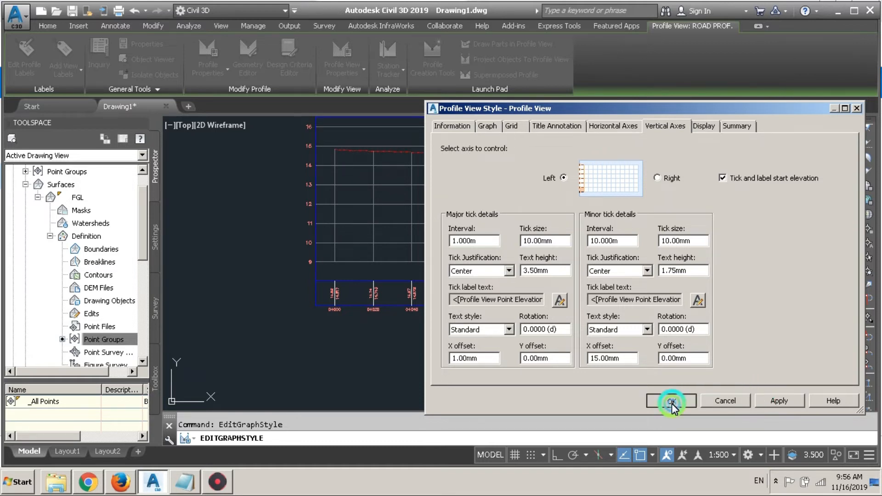
Step: Examine the elevation labels and horizontal grid lines along the profile view
scroll(280, 255, up, 3)
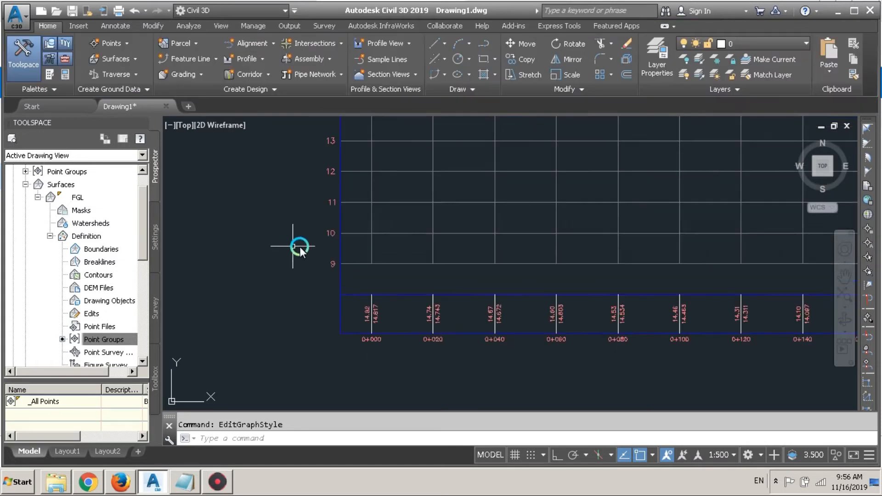
middle_drag(269, 266, 268, 267)
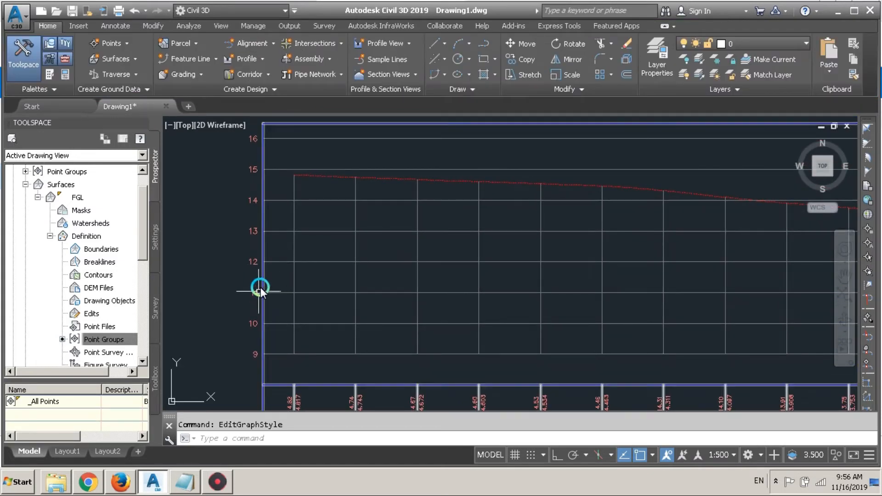
scroll(449, 248, down, 5)
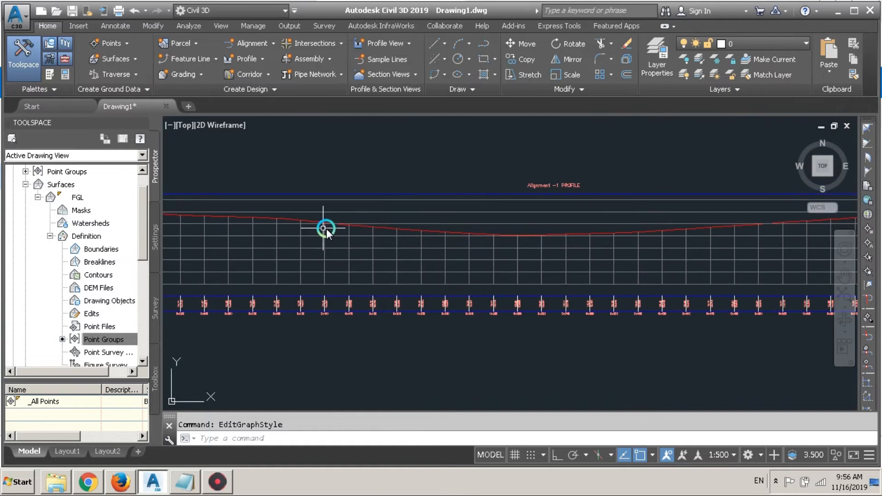
scroll(391, 208, up, 5)
scroll(400, 214, down, 5)
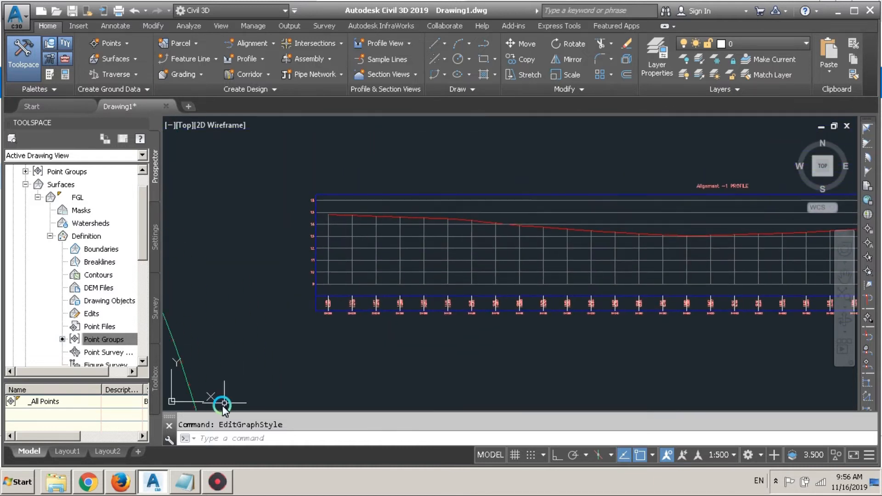
Step: Switch to Notepad, write "THIS IS 1 INTERVAL = TO 10", clear the text and close Notepad
click(184, 482)
click(278, 296)
text(T)
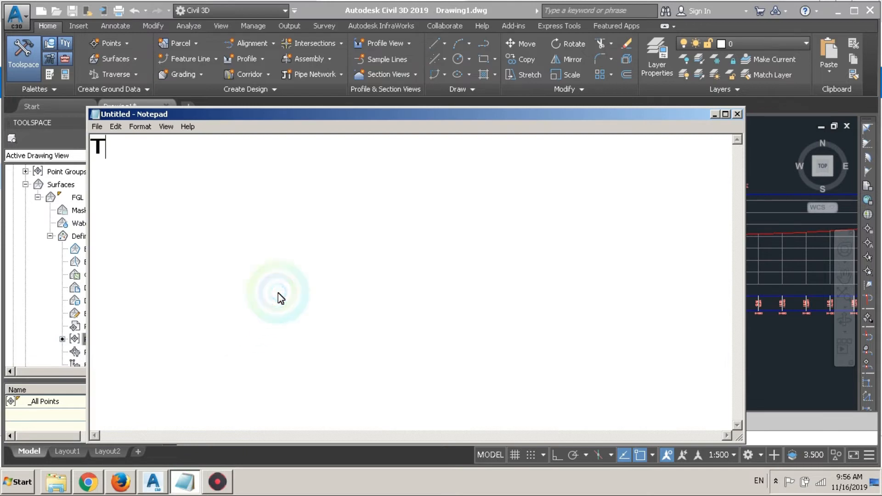
text(HIS IS 1 INTERVAL)
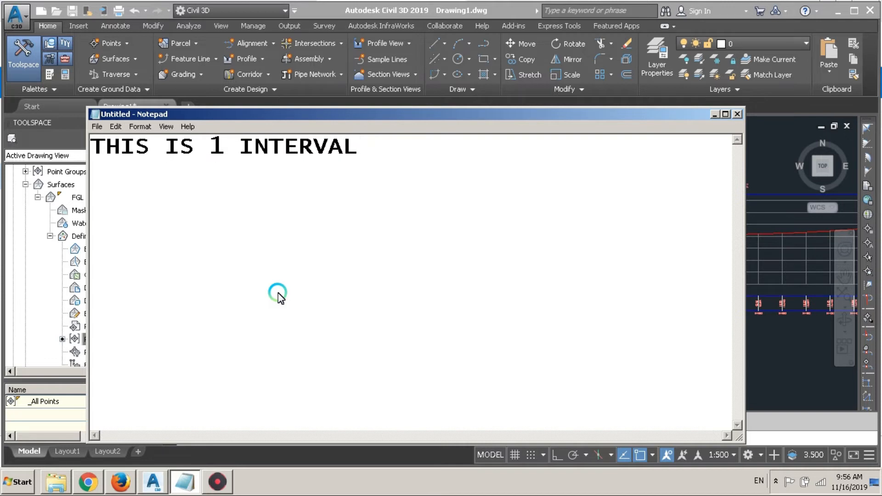
text( = TO 10)
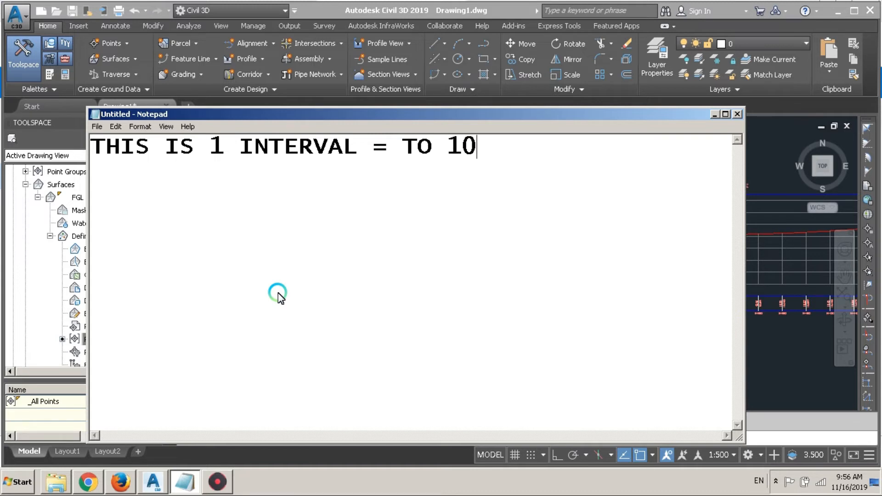
key(ctrl+a)
key(Delete)
click(738, 114)
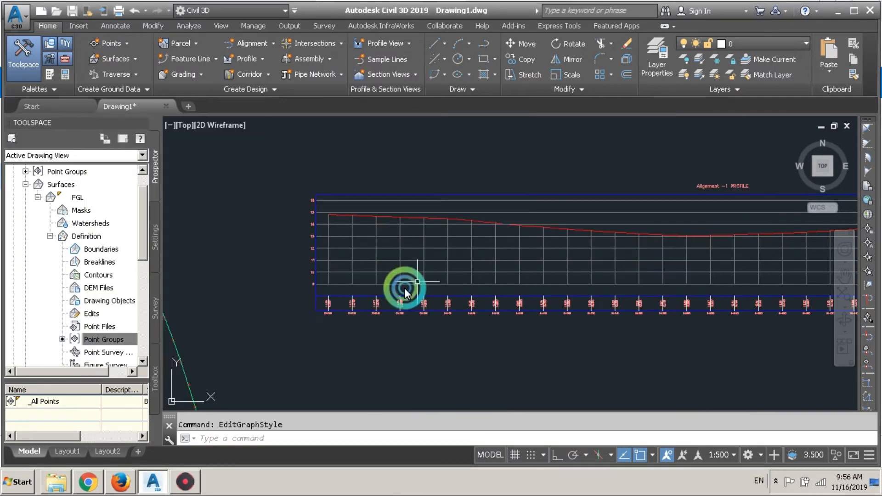
Step: Place an aligned dimension between the elevation 9 and 10 grid lines at the left axis
scroll(309, 288, up, 6)
text(dal)
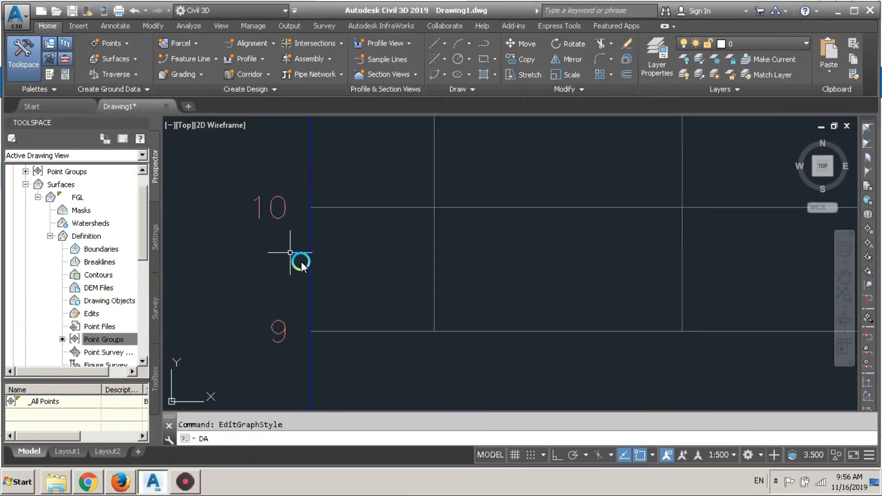
key(Return)
click(313, 330)
click(311, 205)
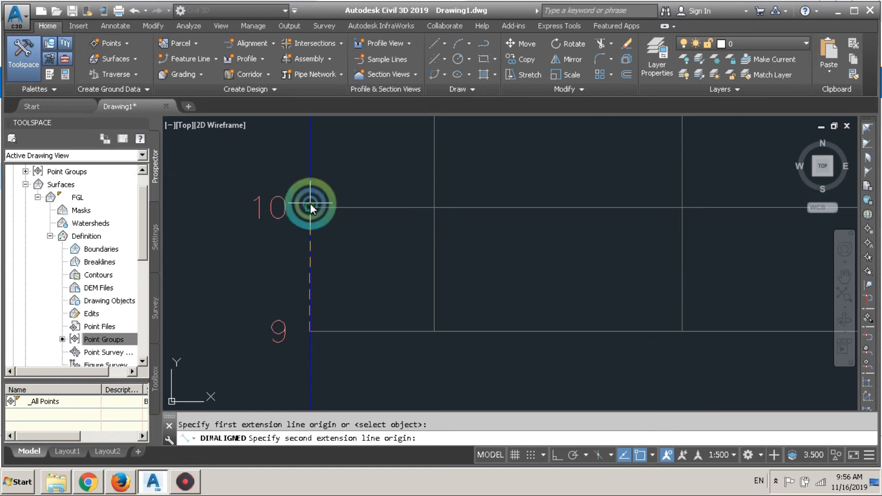
click(324, 259)
Step: Inspect the aligned dimension's text without changing it and delete the dimension
scroll(324, 266, up, 2)
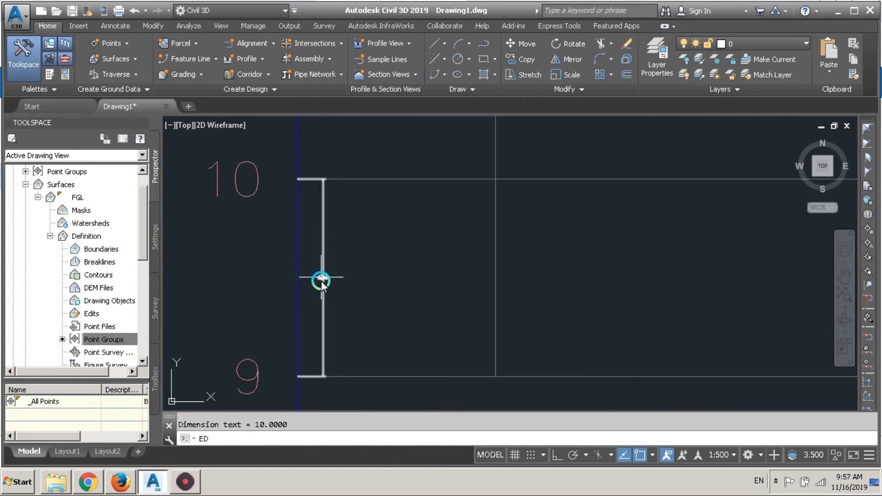
double_click(321, 278)
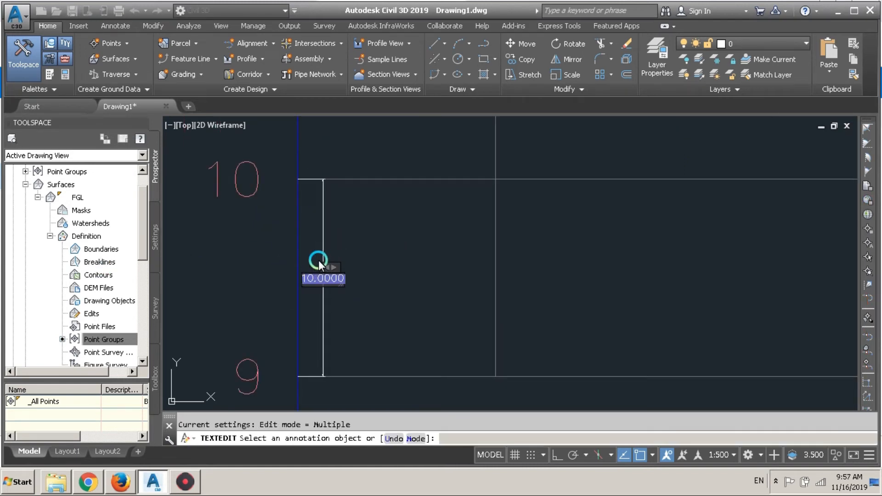
click(361, 284)
scroll(361, 285, down, 1)
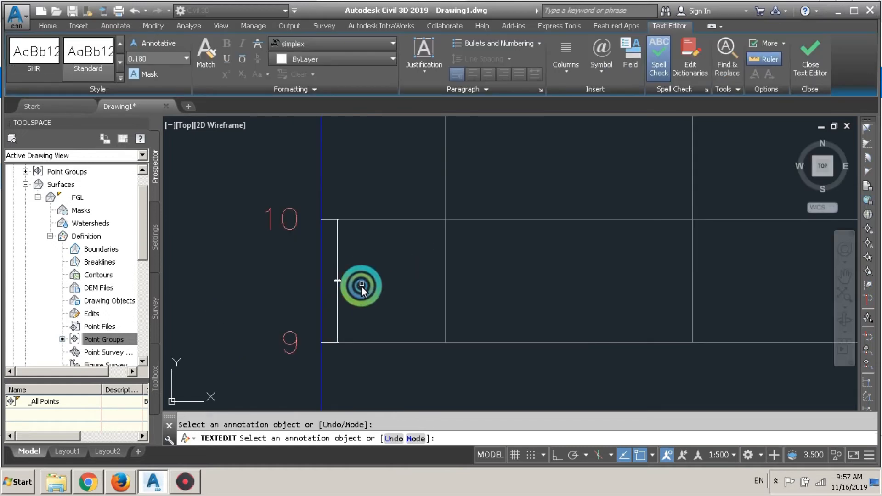
key(Escape)
click(349, 295)
click(333, 306)
scroll(337, 304, down, 3)
key(Delete)
scroll(352, 324, down, 2)
middle_drag(405, 307, 336, 275)
scroll(340, 272, down, 2)
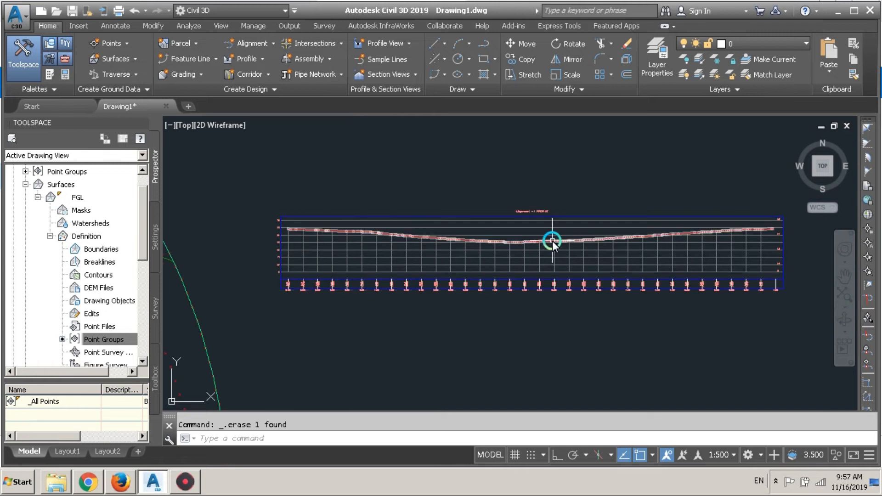
scroll(305, 268, up, 5)
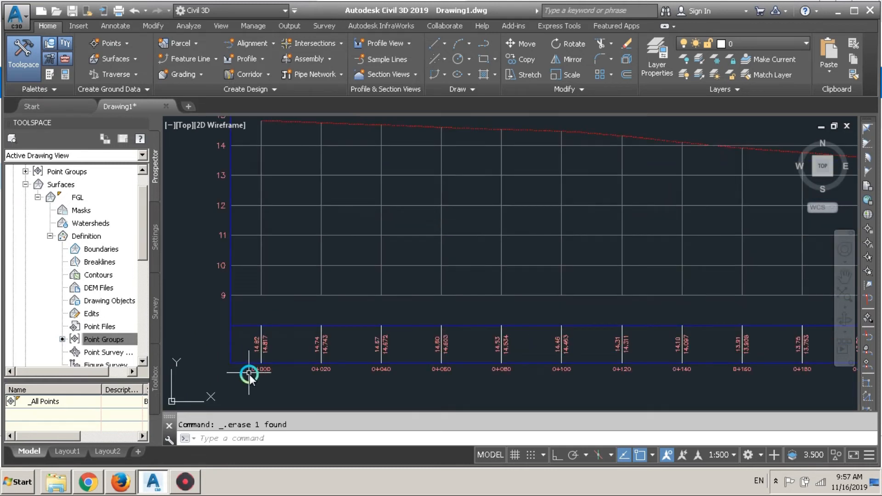
Step: Switch to Notepad, write "NOW LETS CREATE", clear the text and return to Civil 3D
click(7, 488)
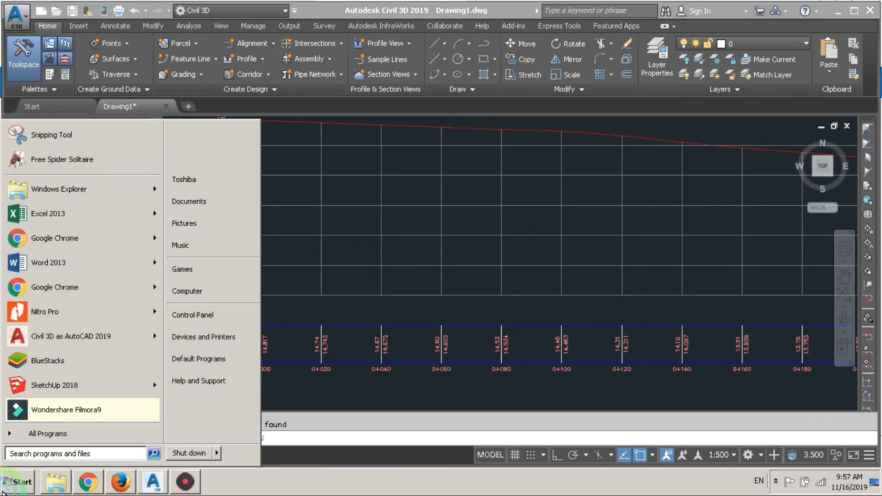
text(NOT)
text(E)
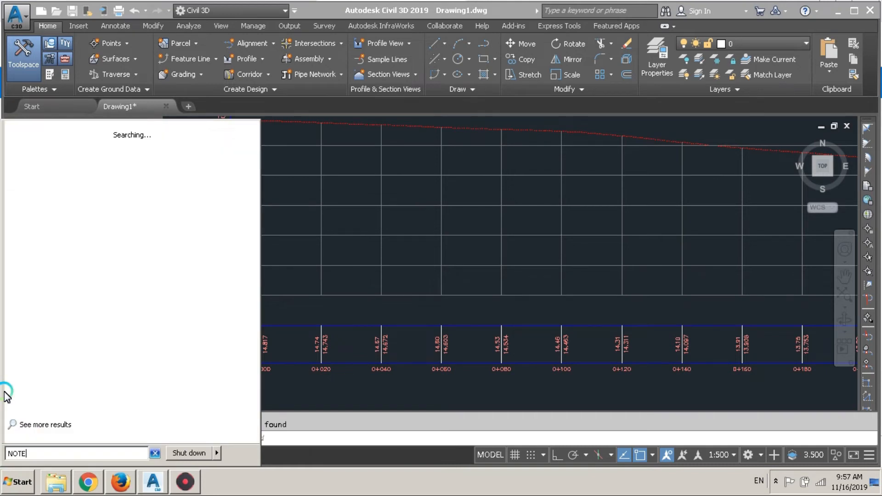
key(Return)
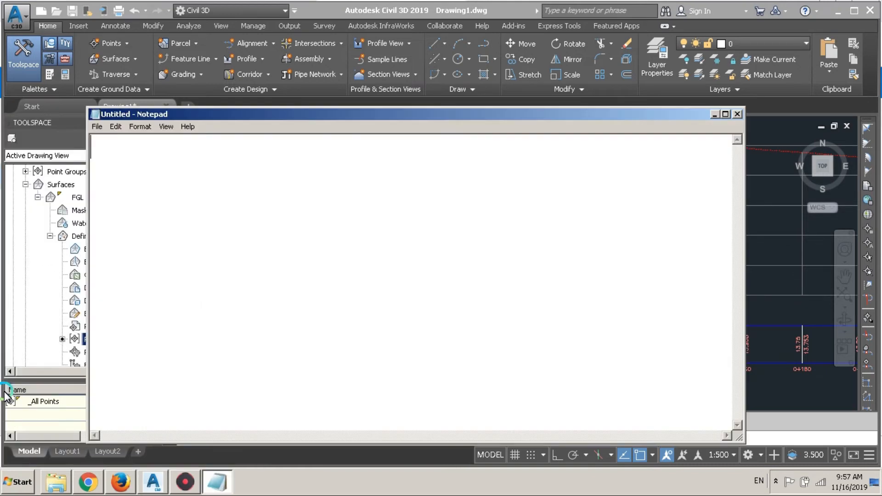
text(NOW LETS CREATE)
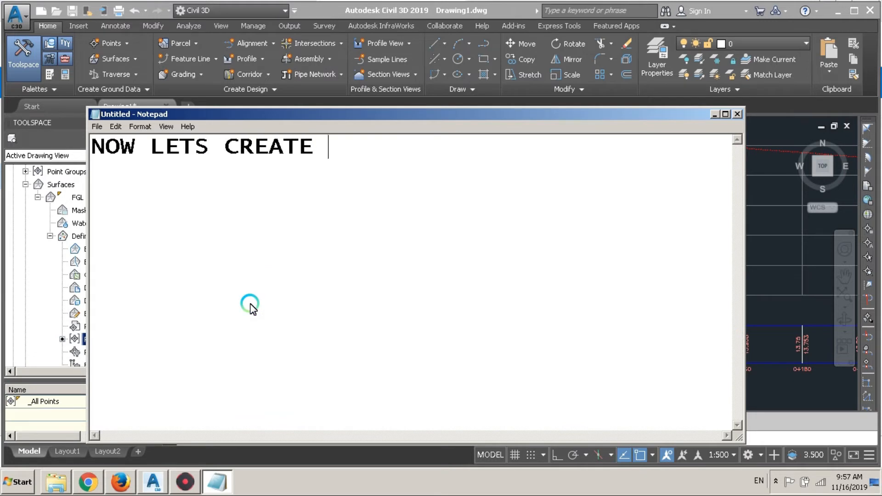
key(ctrl+a)
key(BackSpace)
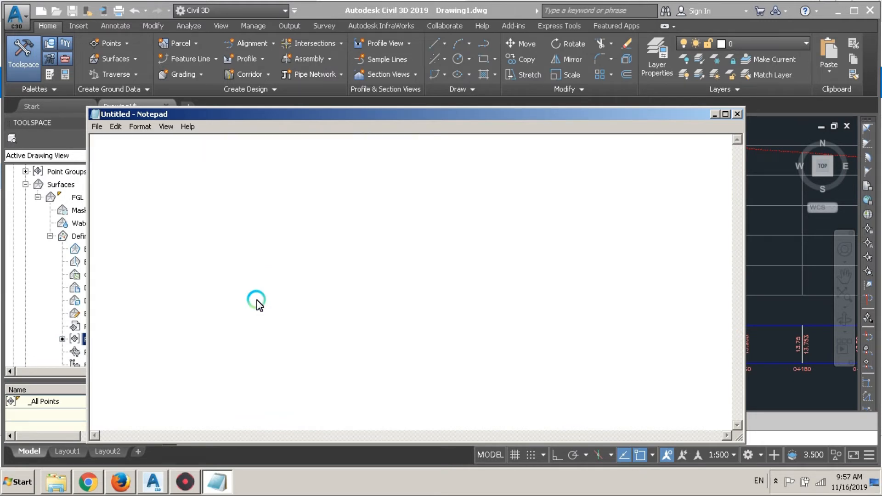
key(alt+Tab)
Step: Create a layout profile named DP in the Alignment -1 profile view, using the Design Profile style and Complete Label Set
scroll(321, 233, down, 2)
middle_drag(321, 231, 233, 159)
scroll(236, 152, up, 1)
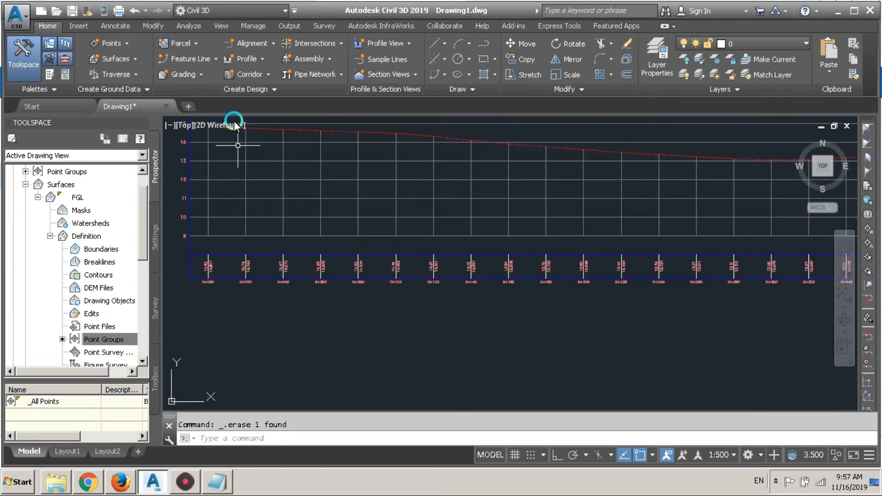
click(259, 64)
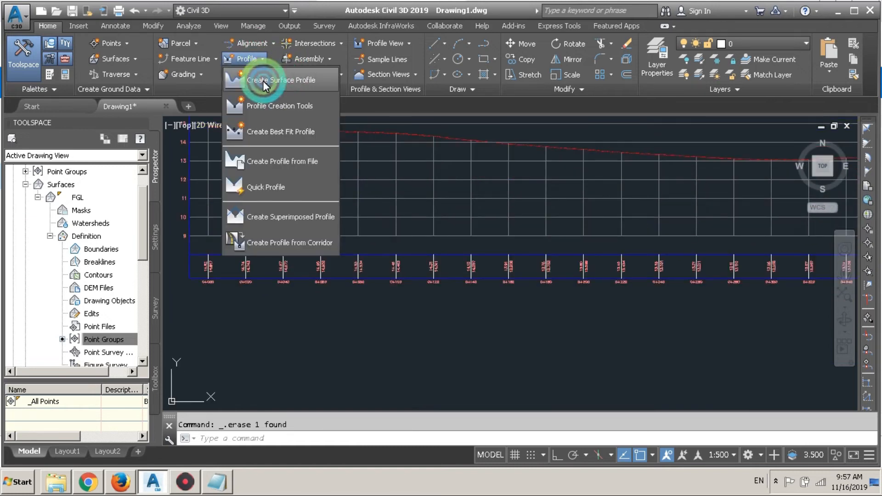
click(267, 106)
click(295, 244)
scroll(288, 243, down, 1)
scroll(213, 213, up, 1)
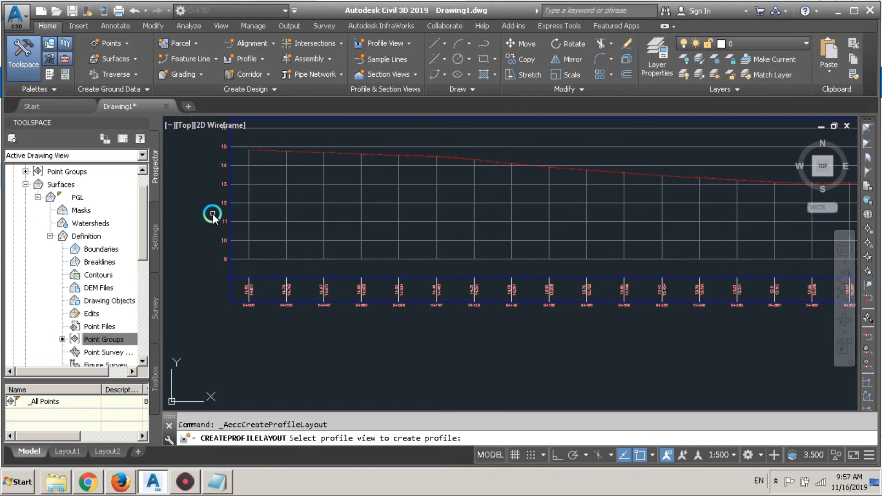
click(230, 212)
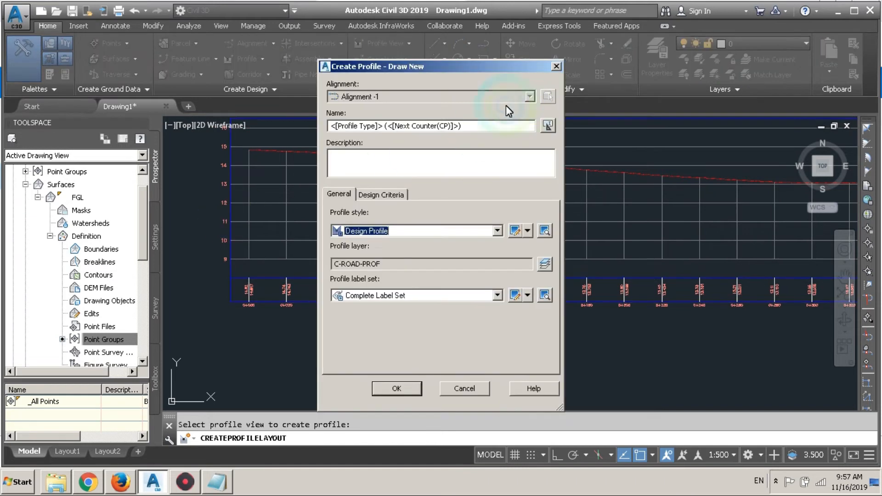
double_click(501, 128)
text(DP)
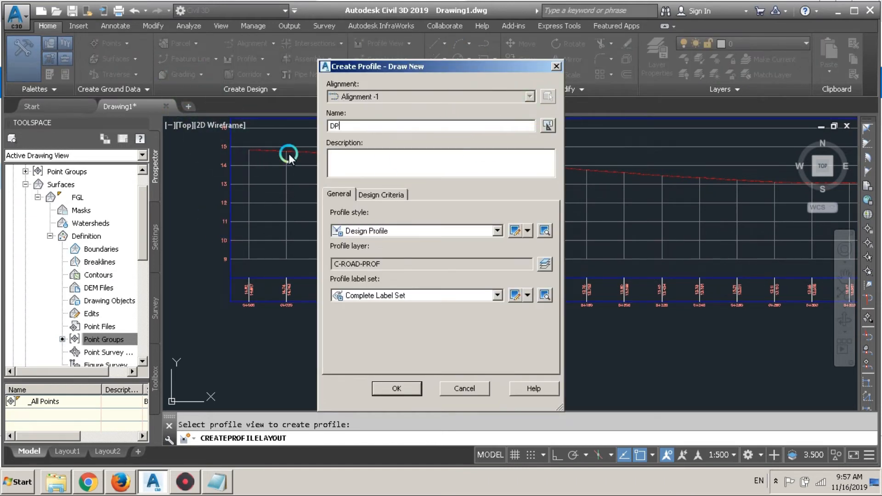
click(382, 390)
Step: Set the parabolic crest curve length to 100 m in the vertical curve settings
click(30, 22)
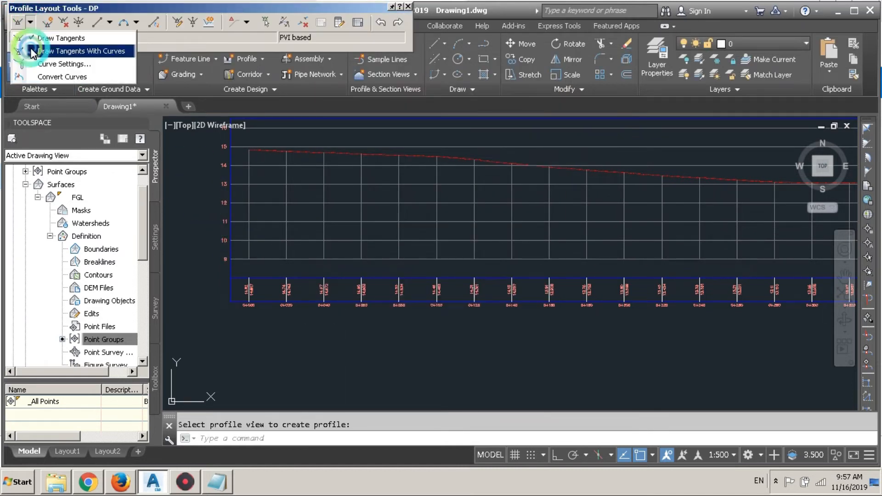
click(44, 62)
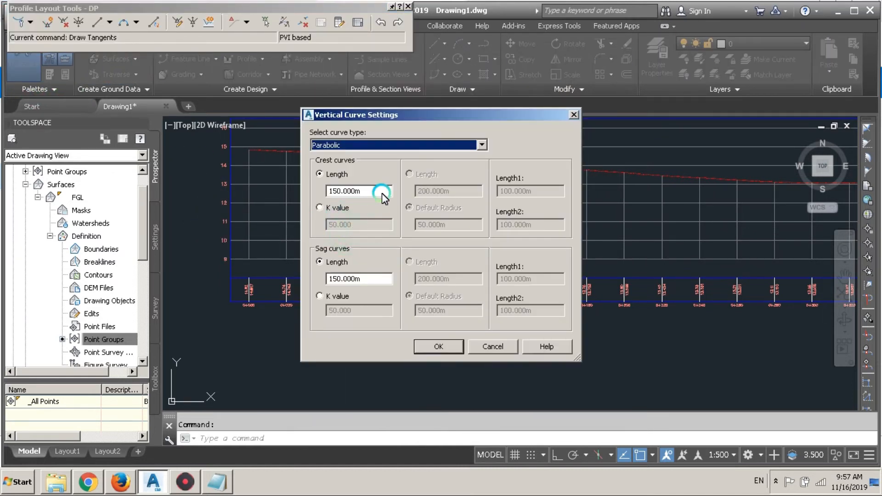
double_click(382, 193)
text(100)
key(Tab)
text(1)
click(429, 347)
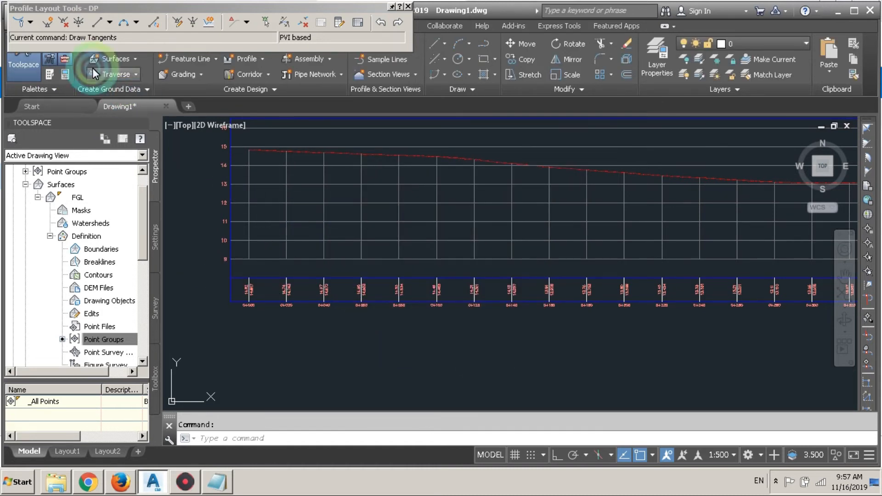
Step: Draw DP's first tangents with curves, from elevation 13 at station 0+000 to about station 0+267, below the ground line
click(31, 22)
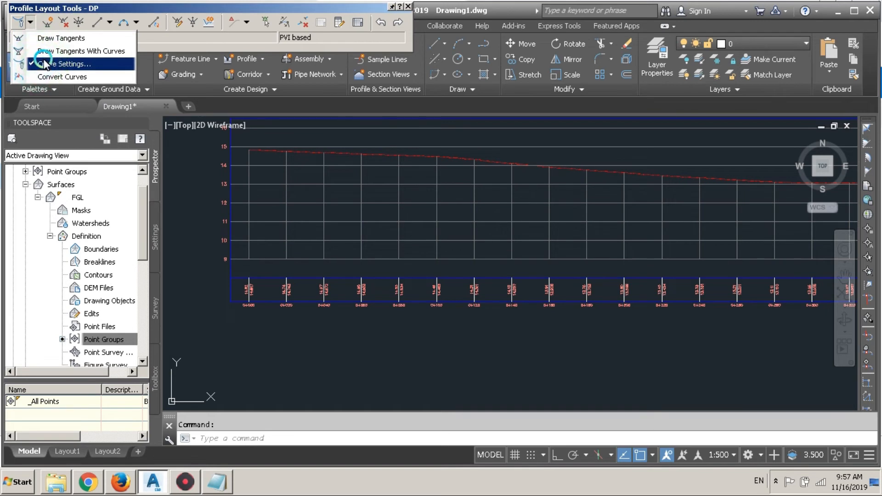
click(69, 51)
scroll(266, 167, up, 4)
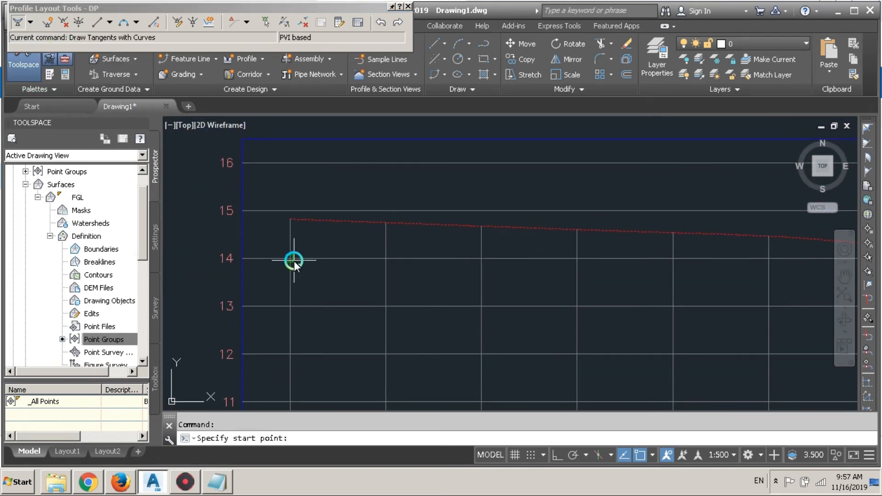
click(290, 284)
scroll(348, 279, down, 2)
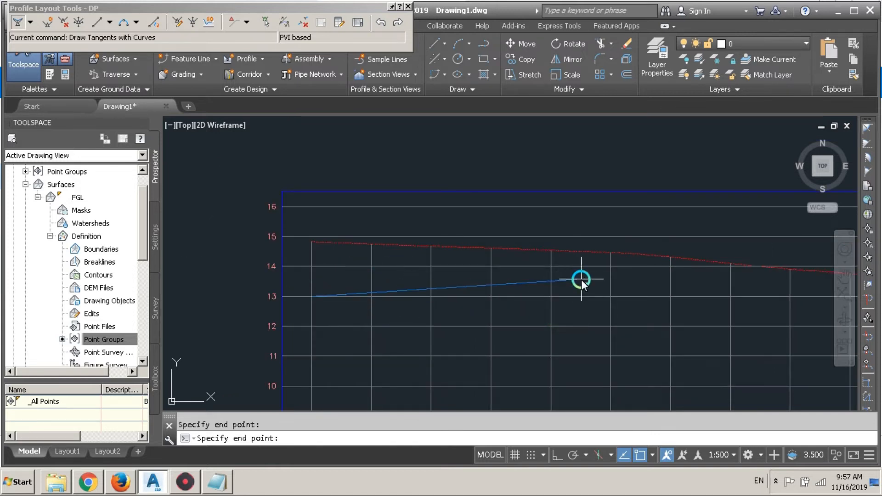
click(594, 310)
middle_drag(709, 314, 534, 242)
click(581, 254)
click(711, 253)
middle_drag(724, 256, 400, 217)
click(464, 218)
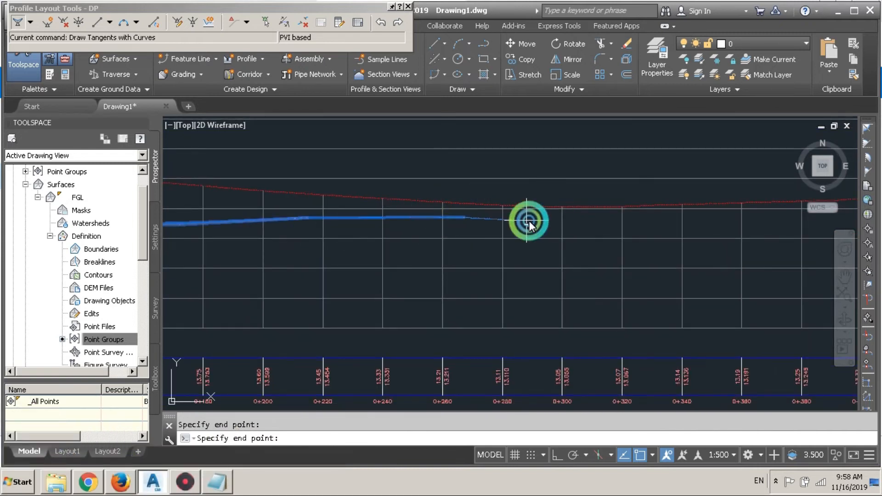
Step: Continue the tangents with curves through station 0+340 at about elevation 13.3, following the rising ground to about station 0+482
scroll(600, 210, up, 2)
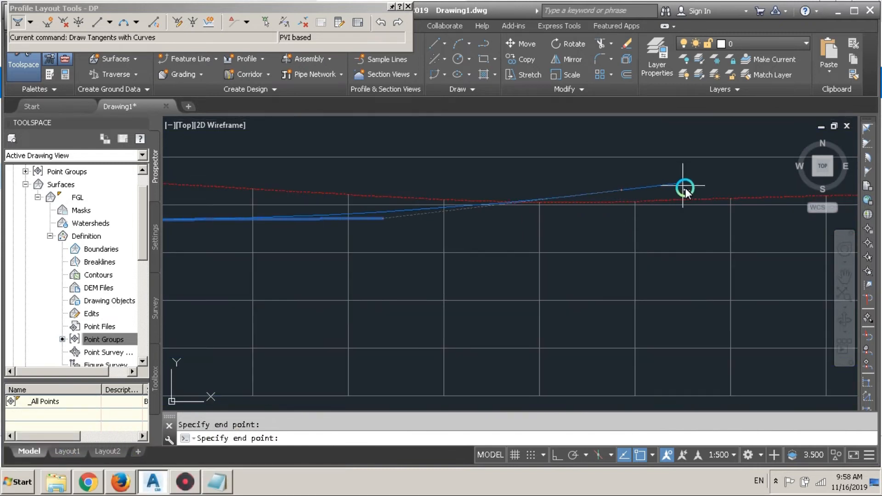
scroll(688, 189, up, 2)
click(753, 193)
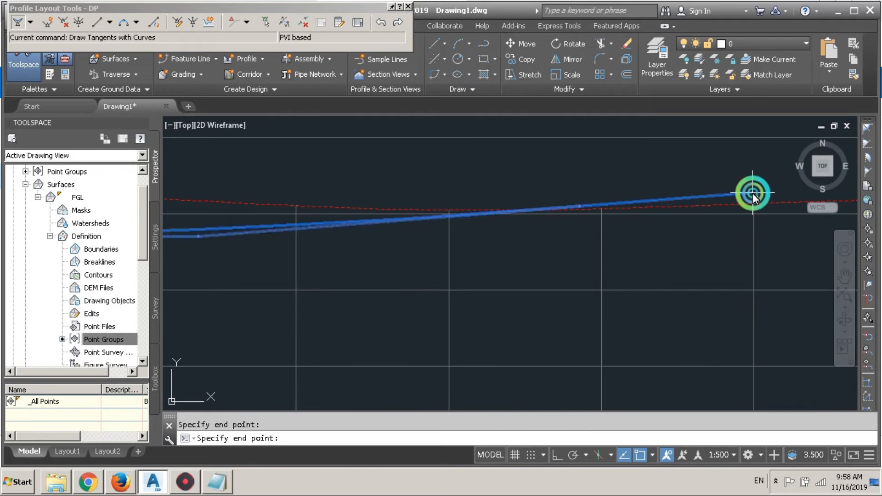
scroll(753, 193, down, 2)
middle_drag(739, 199, 183, 212)
click(396, 195)
click(573, 188)
middle_drag(690, 190, 454, 188)
scroll(637, 178, up, 2)
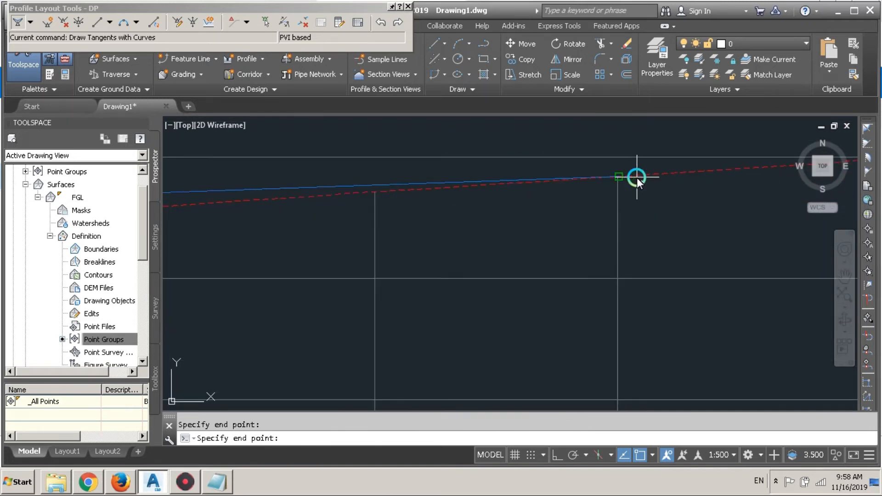
scroll(625, 170, up, 2)
click(585, 179)
Step: Extend the design profile through PVIs at about stations 0+575 and 0+606, ending it at station 0+640, about elevation 14.2
scroll(608, 177, down, 2)
middle_drag(685, 181, 242, 186)
scroll(242, 186, down, 5)
scroll(448, 188, up, 4)
click(465, 189)
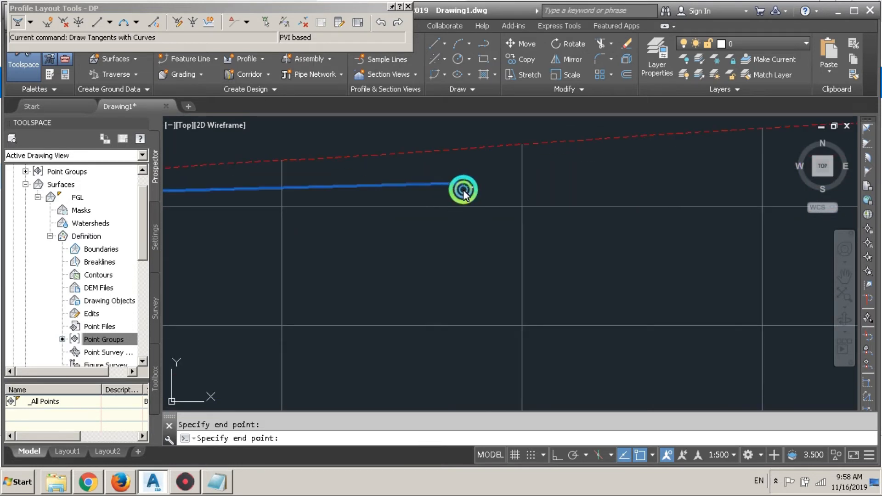
scroll(468, 187, down, 2)
click(700, 186)
middle_drag(707, 182, 265, 193)
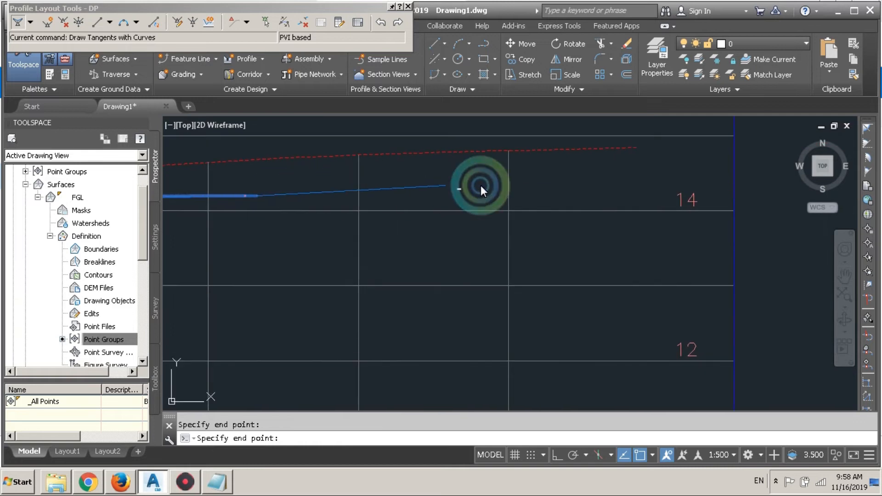
click(506, 194)
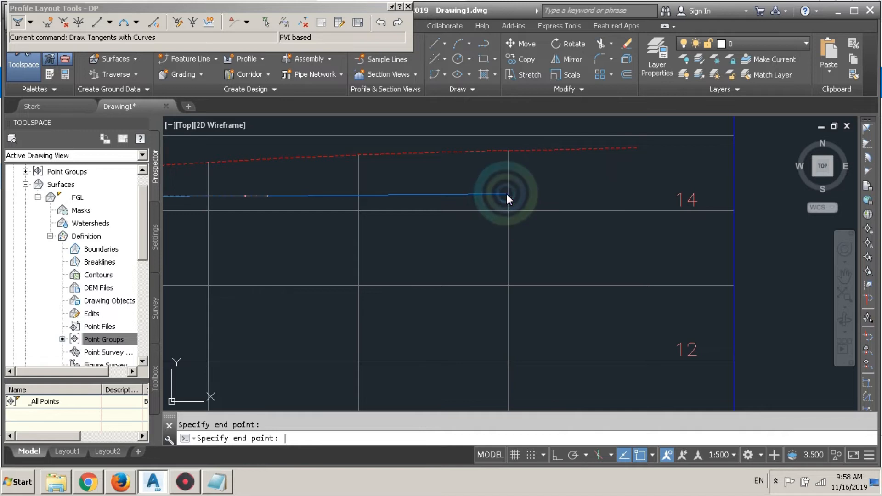
key(Return)
Step: Regenerate the drawing to refresh the display of the profile view and its design profile labels
scroll(498, 224, down, 4)
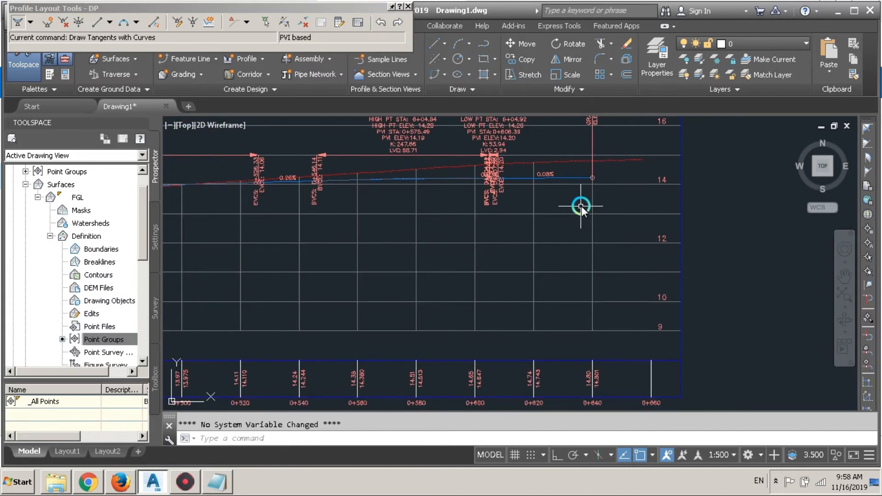
scroll(592, 187, down, 1)
middle_drag(599, 287, 677, 338)
scroll(656, 242, down, 2)
middle_drag(449, 251, 464, 236)
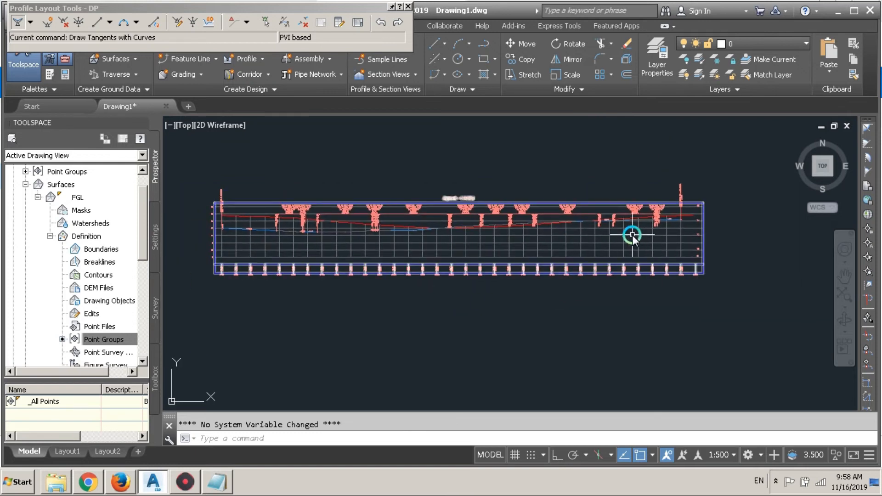
scroll(637, 239, up, 2)
text(re)
key(Return)
scroll(629, 203, down, 4)
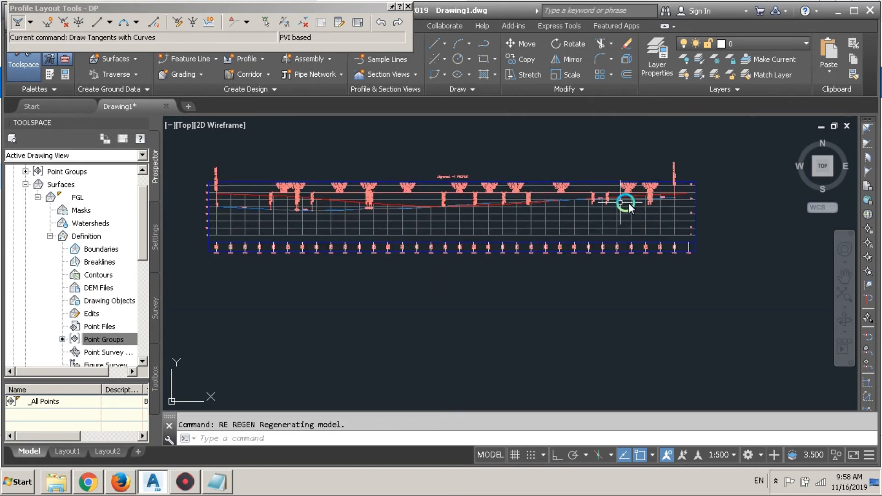
scroll(687, 205, up, 4)
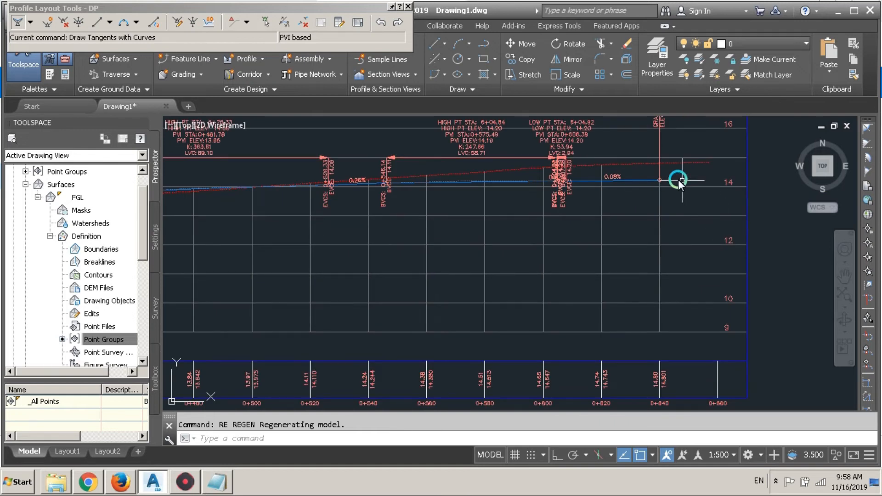
Step: Review the FGL surface profile's data source, stationing and elevation range in its profile properties
click(679, 161)
click(677, 166)
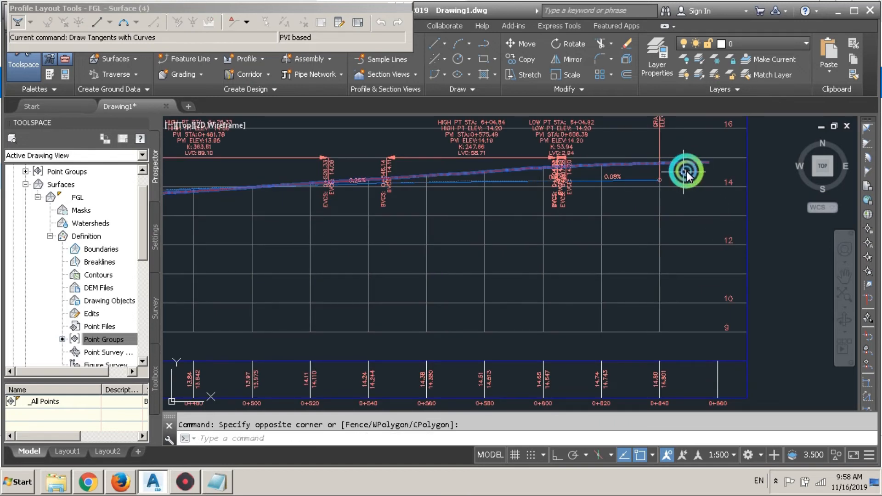
scroll(703, 162, up, 4)
scroll(703, 175, down, 5)
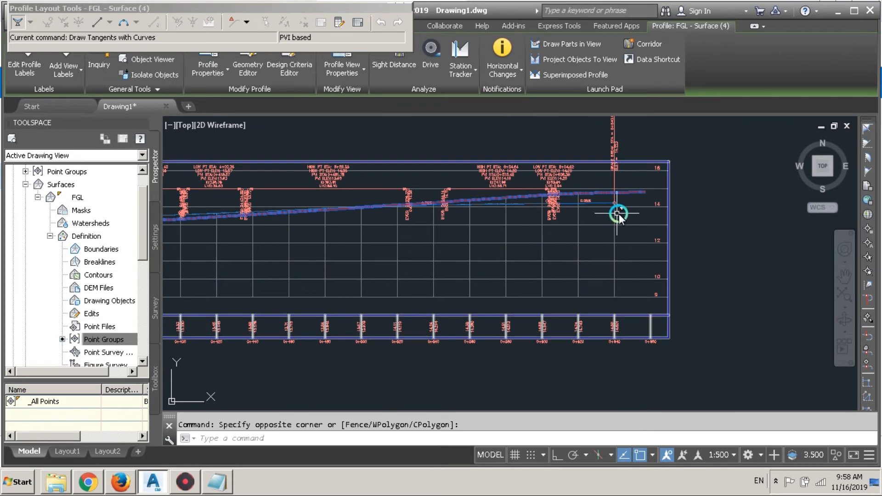
scroll(635, 199, up, 4)
right_click(631, 199)
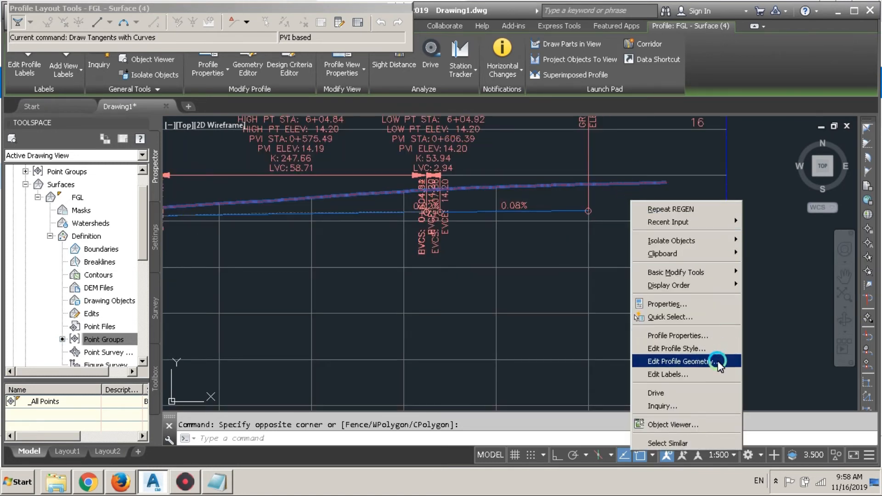
click(690, 337)
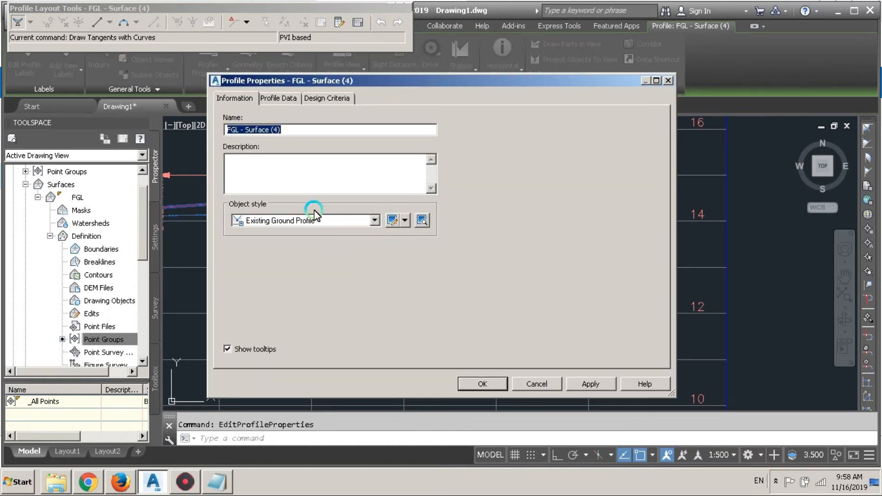
click(280, 98)
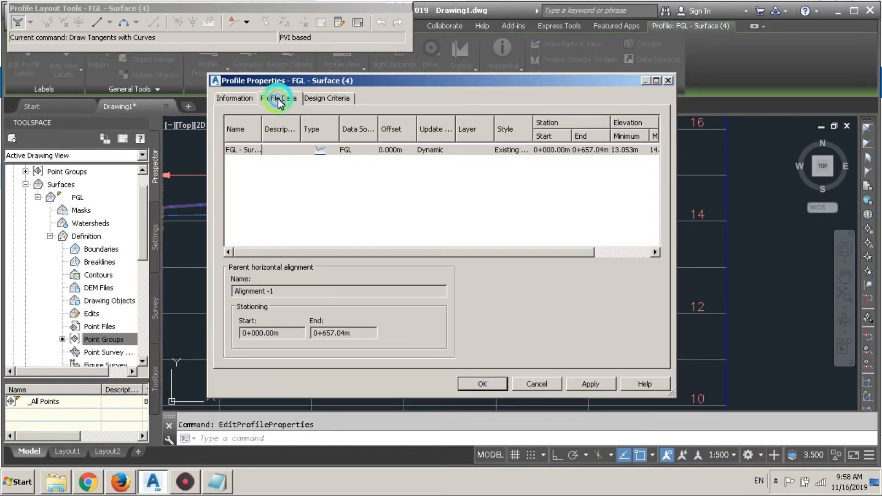
drag(451, 256, 649, 253)
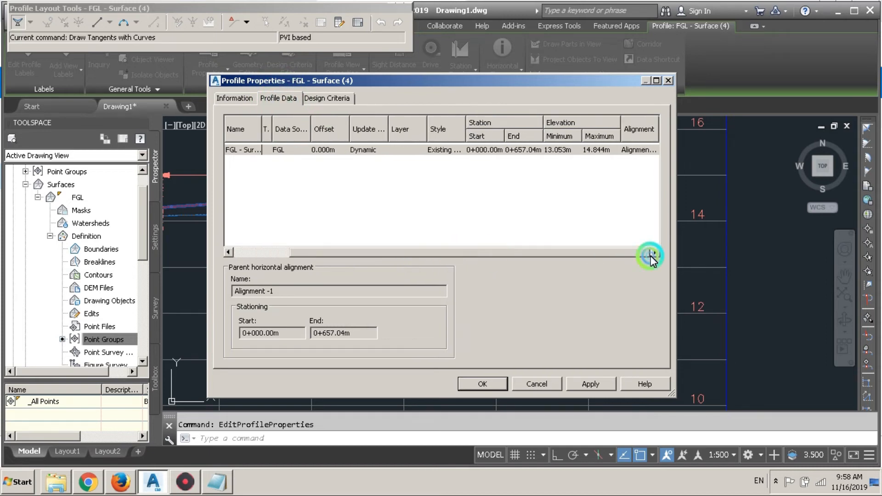
click(546, 384)
scroll(591, 232, down, 7)
scroll(366, 249, up, 3)
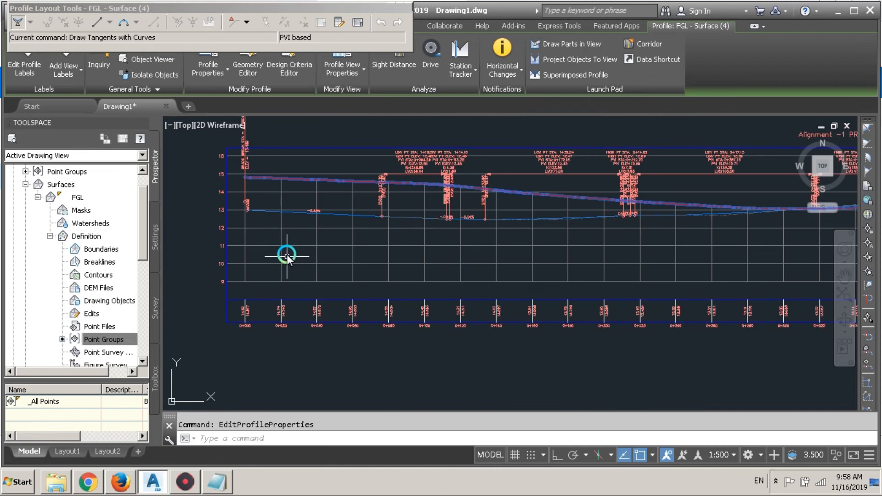
scroll(254, 209, up, 4)
key(Escape)
scroll(224, 255, down, 2)
click(221, 261)
right_click(223, 263)
click(269, 209)
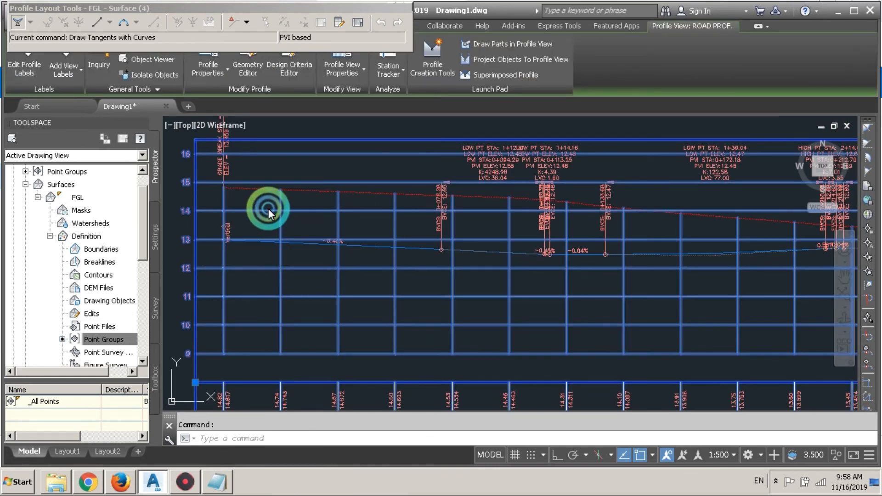
click(735, 400)
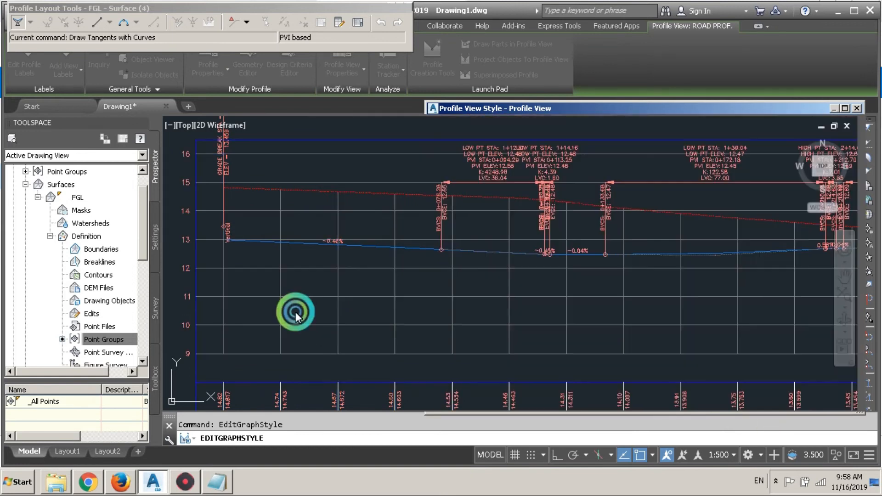
click(270, 299)
click(272, 291)
right_click(272, 290)
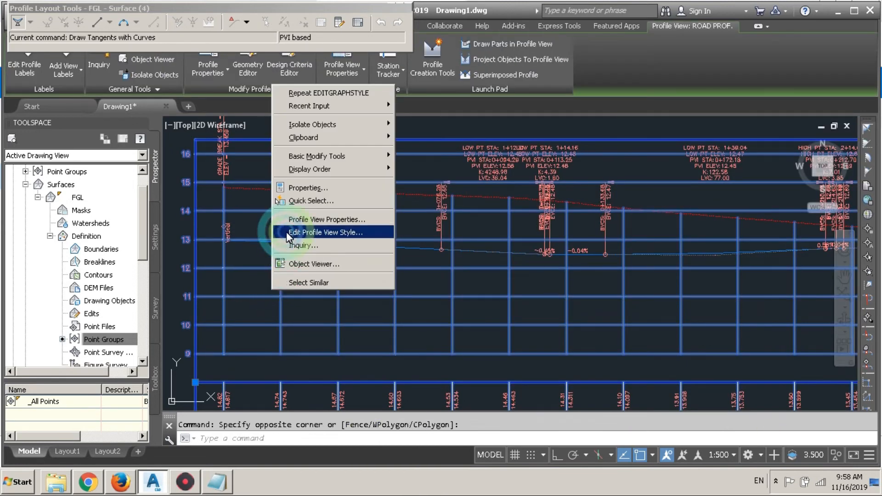
click(297, 188)
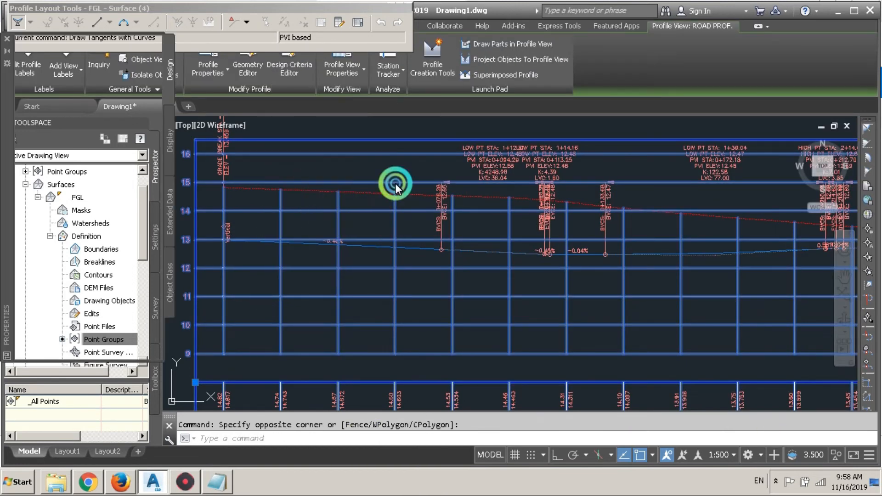
Step: In the ROAD PROF. profile view properties, set the grid to clip to the DP profile
click(299, 321)
click(262, 281)
right_click(262, 280)
click(305, 208)
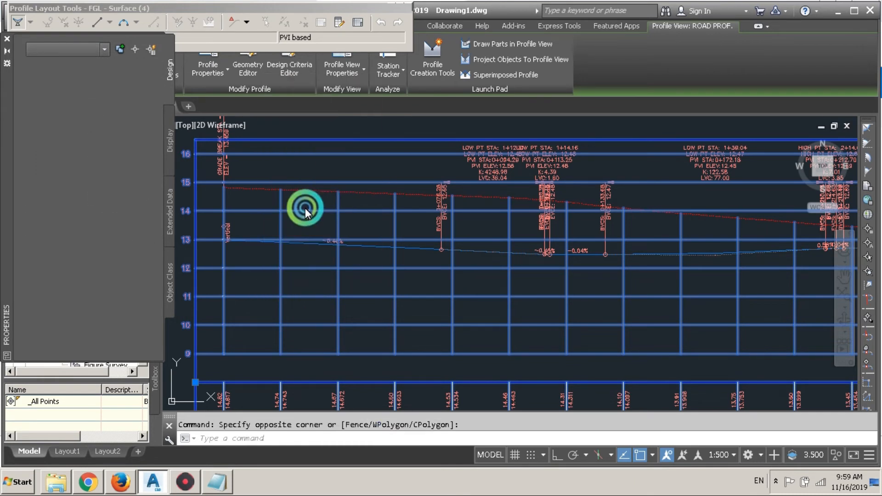
click(293, 84)
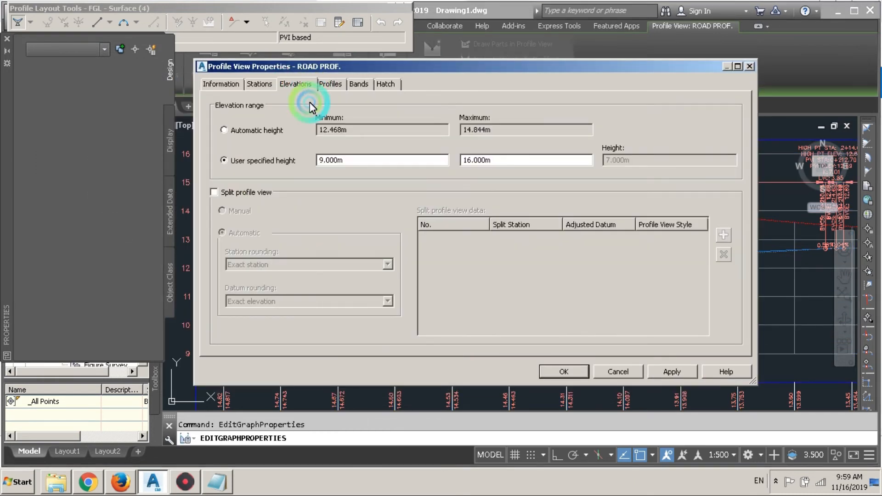
click(331, 84)
click(269, 146)
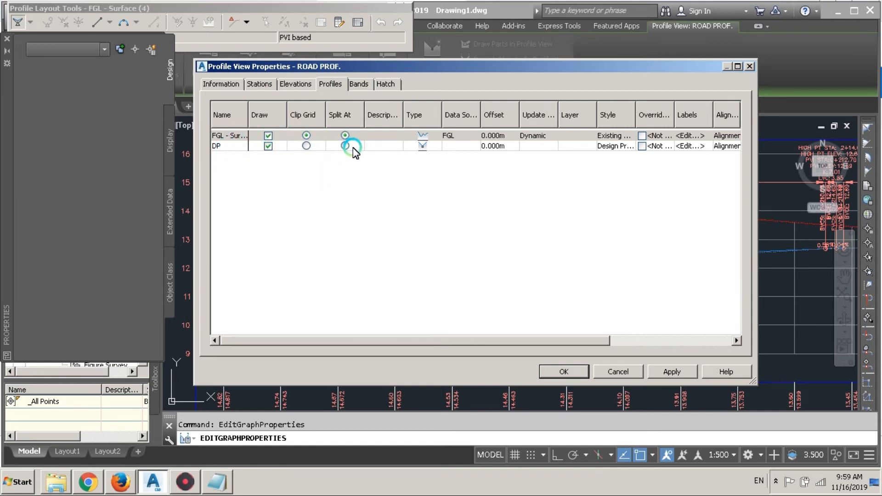
click(306, 146)
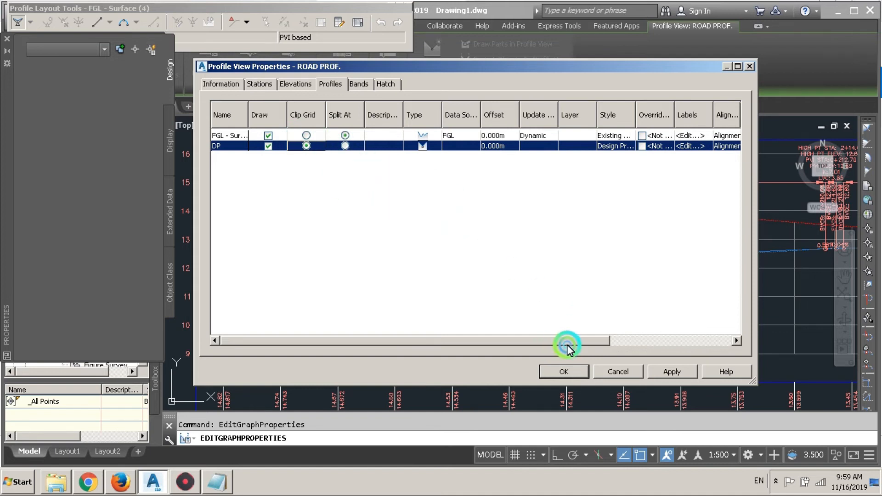
Step: Override the profile styles in this view, using Design Profile for DP and Existing Ground Profile for the FGL surface profile
drag(580, 346, 607, 346)
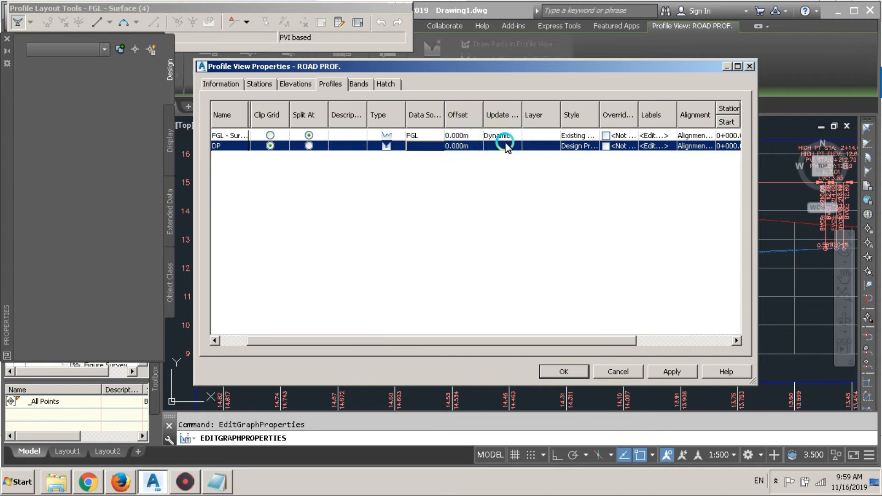
click(606, 136)
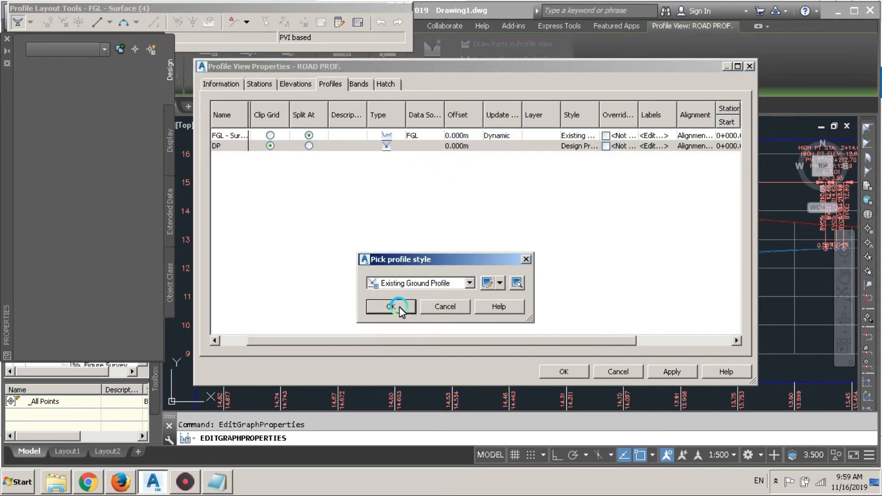
click(411, 283)
click(396, 298)
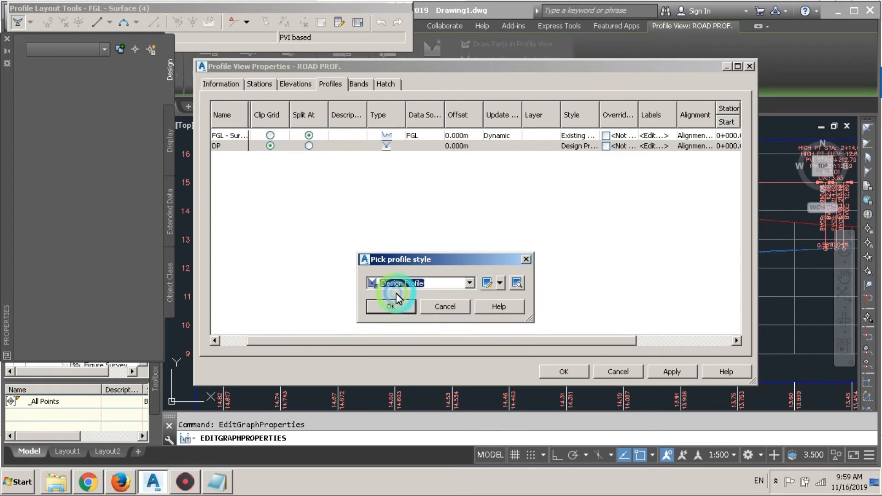
click(394, 305)
click(607, 136)
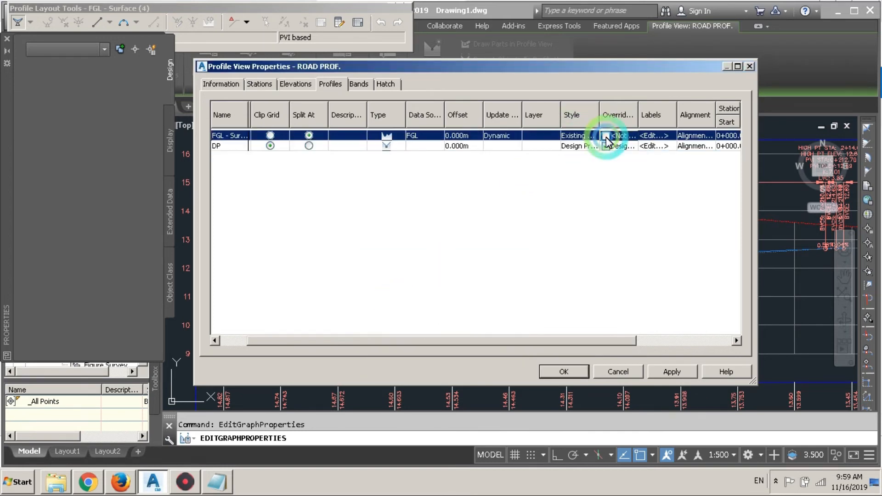
click(393, 304)
Step: Add Major Stations labels to the FGL surface profile in the Perpendicular with Tick style at a 20 m increment
drag(590, 343, 709, 340)
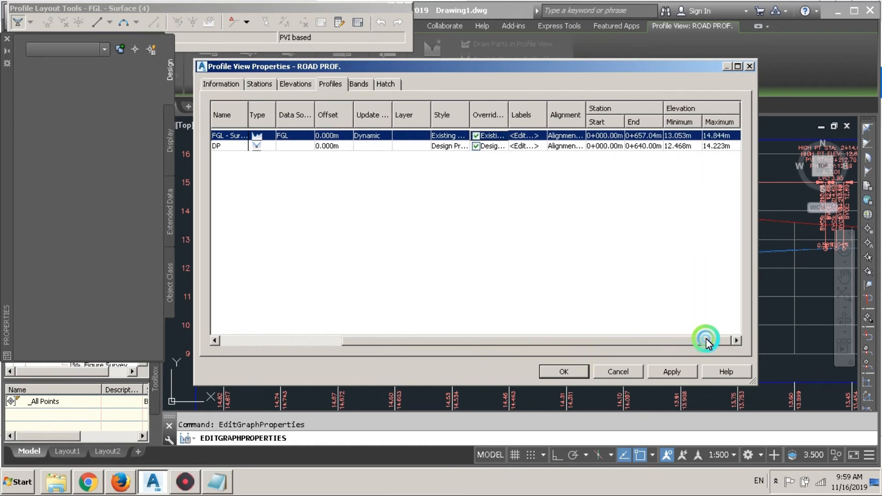
click(535, 136)
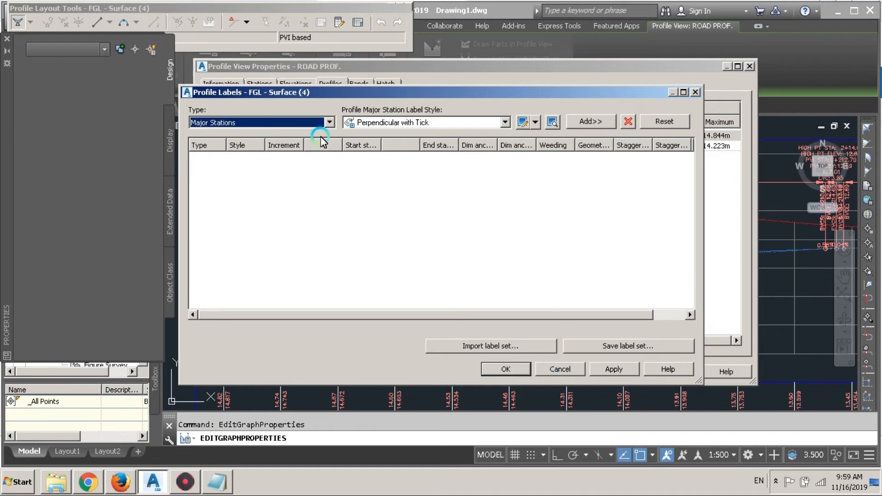
click(327, 122)
click(324, 123)
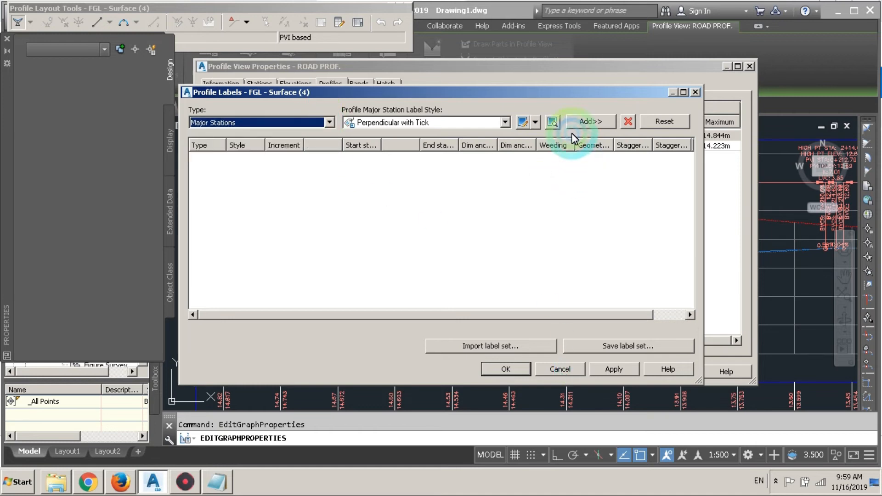
click(577, 122)
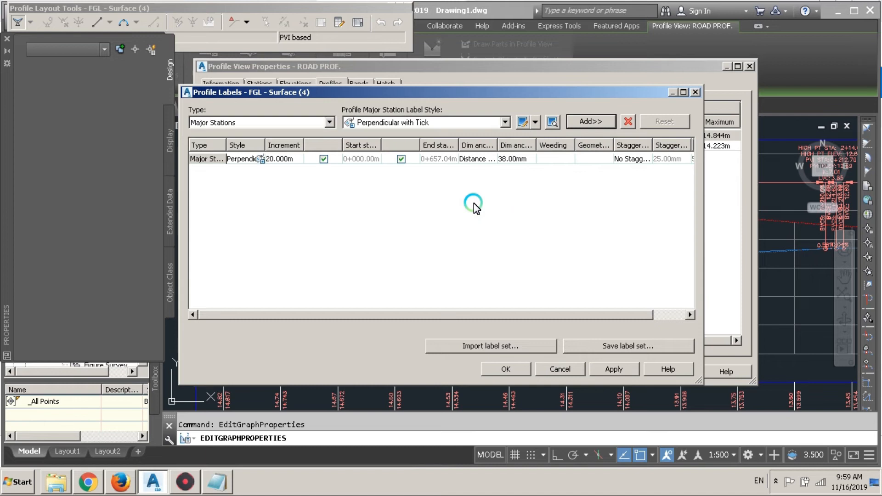
click(282, 159)
click(281, 158)
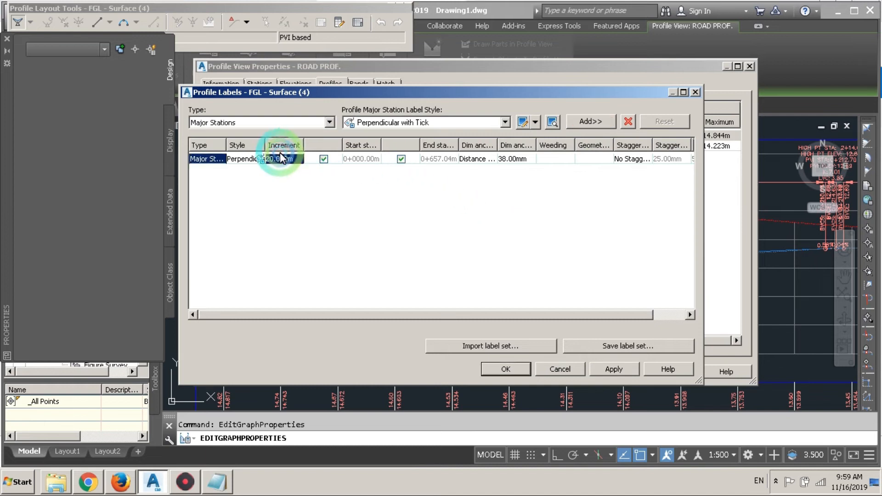
key(Return)
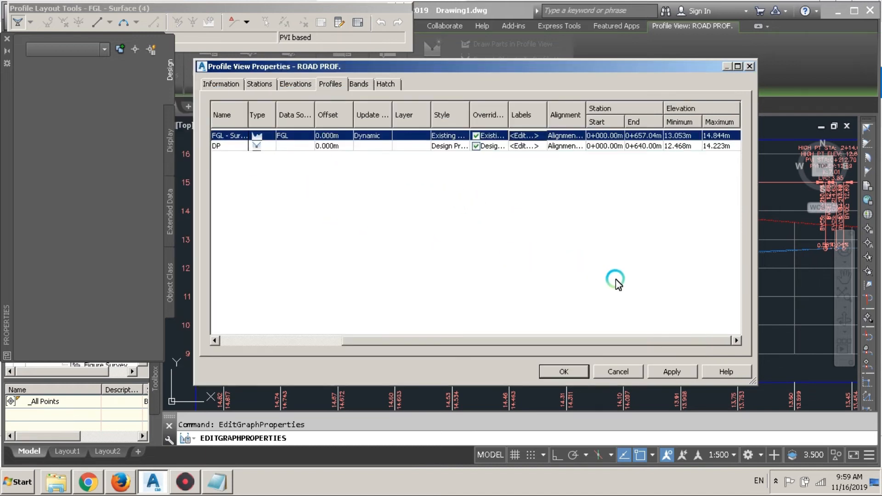
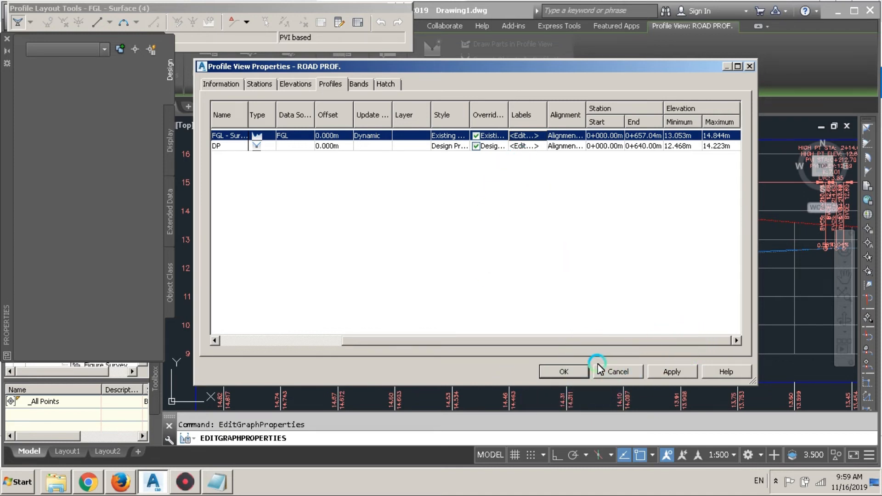
Step: Enable start and end station labels for the profile data band below the profile view
click(363, 84)
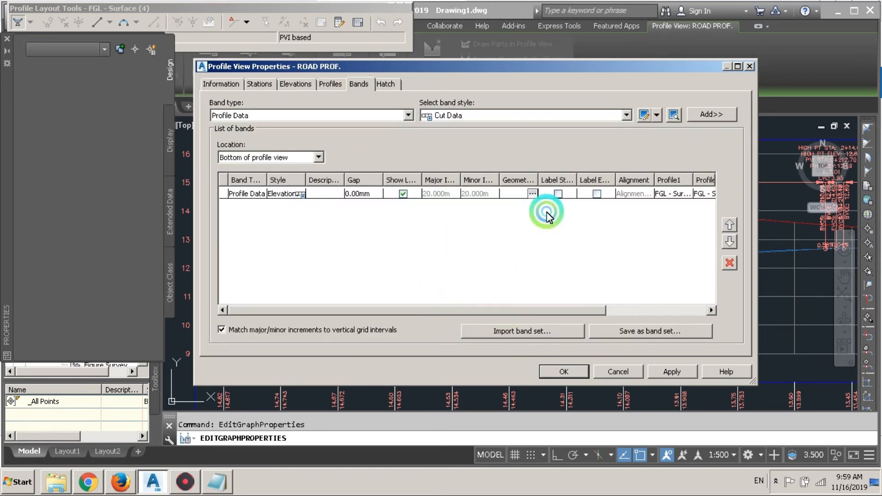
click(558, 193)
click(597, 194)
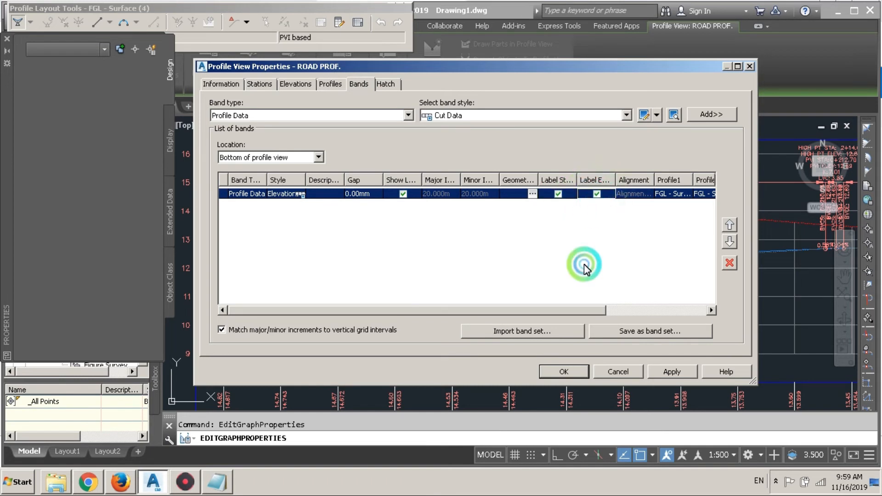
Step: Set the data band's Profile2 to DP and apply the profile view properties
drag(558, 313, 675, 305)
click(588, 193)
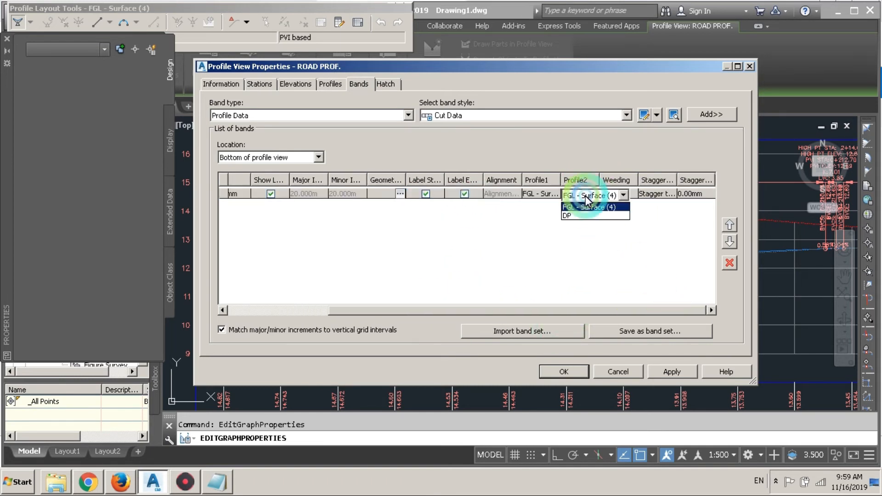
click(575, 214)
click(607, 239)
click(675, 373)
click(556, 371)
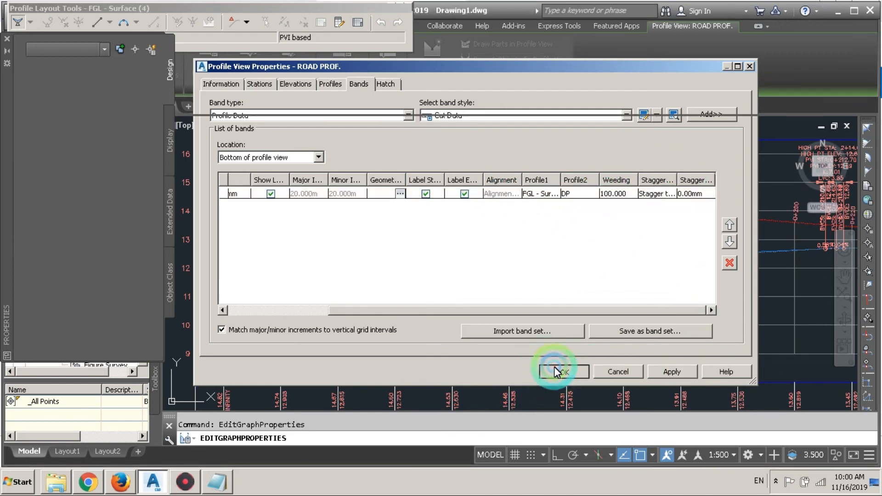
Step: Examine the FGL station labels and the band's existing and design elevations near the end of the profile view
scroll(522, 272, down, 3)
scroll(459, 252, up, 2)
scroll(583, 240, up, 2)
scroll(662, 216, up, 2)
scroll(714, 220, up, 2)
scroll(714, 220, up, 5)
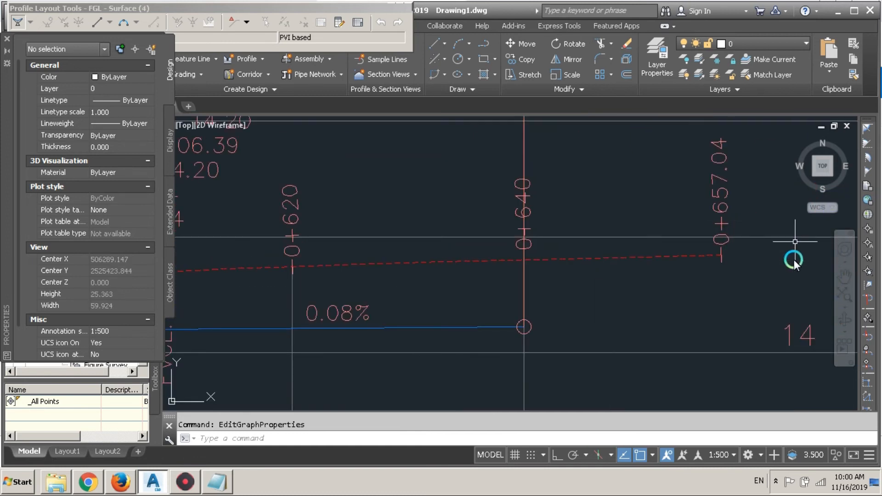
scroll(640, 263, down, 3)
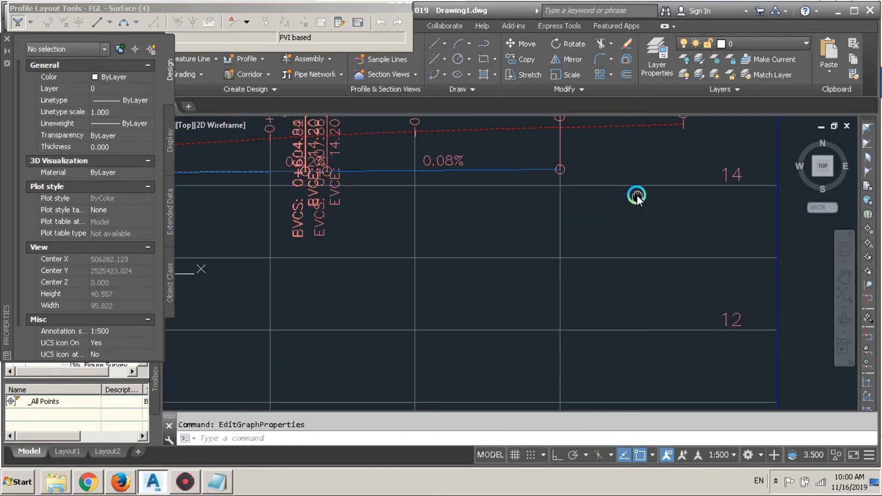
scroll(646, 210, up, 3)
scroll(492, 191, up, 2)
scroll(546, 195, down, 3)
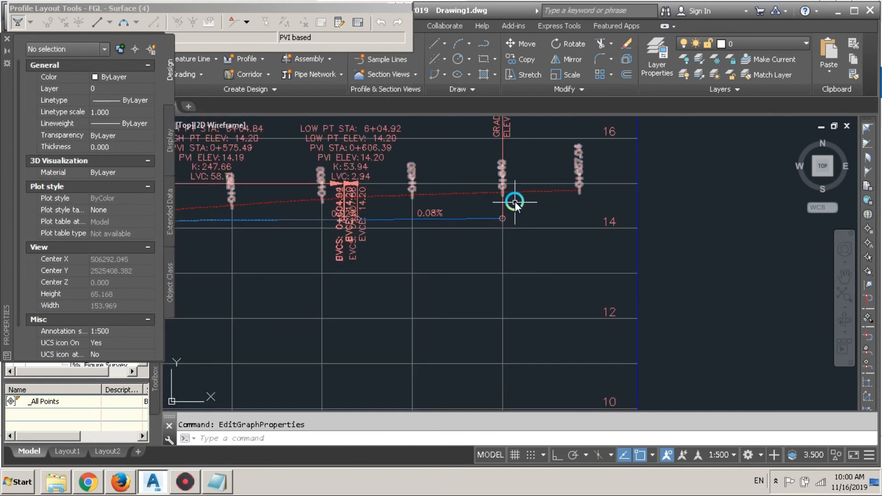
scroll(549, 188, down, 1)
middle_drag(534, 249, 532, 135)
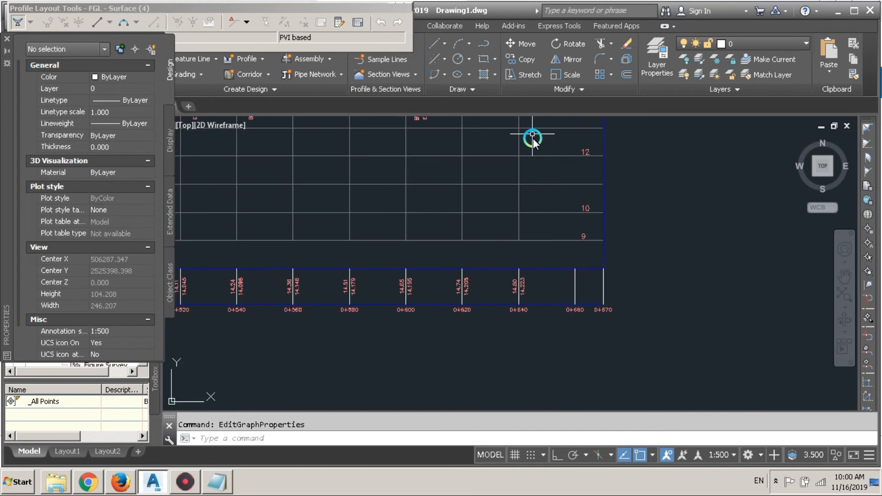
scroll(536, 268, up, 1)
middle_drag(556, 193, 581, 217)
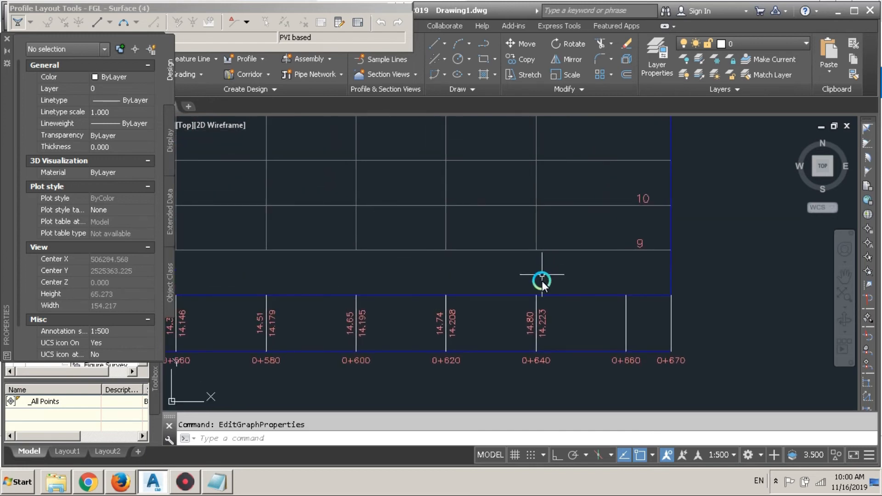
Step: Set the profile view's station range to a user-specified range from -0+010.00 m to 0+650.00 m
click(552, 249)
right_click(551, 249)
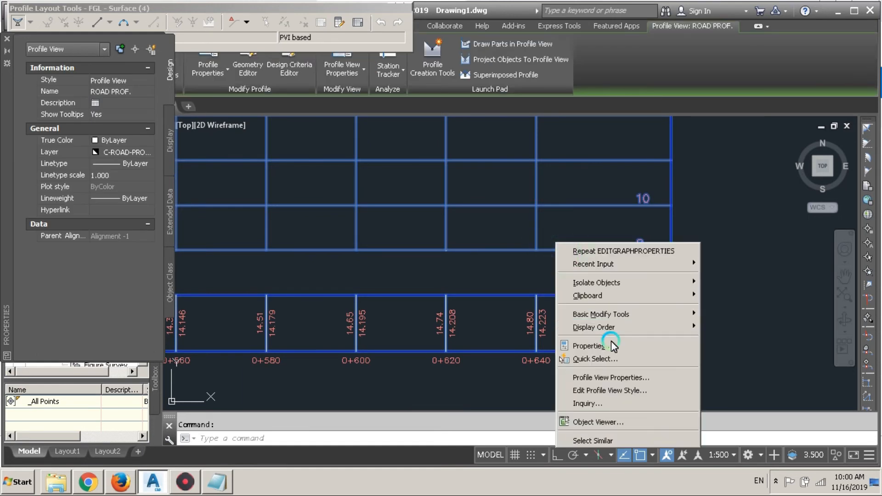
click(598, 377)
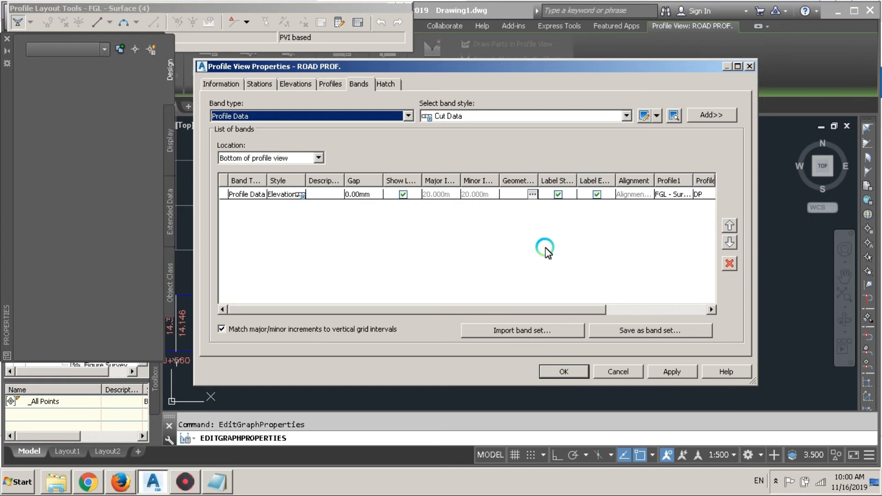
click(260, 84)
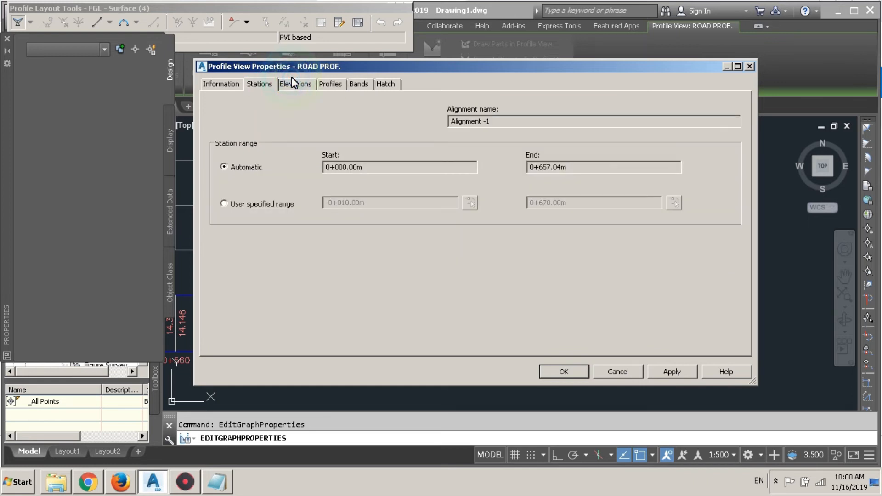
click(225, 204)
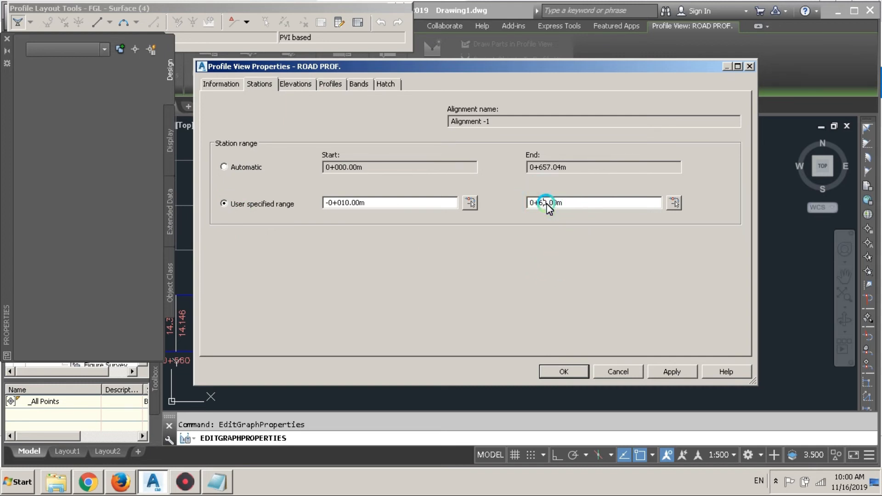
drag(652, 67, 382, 33)
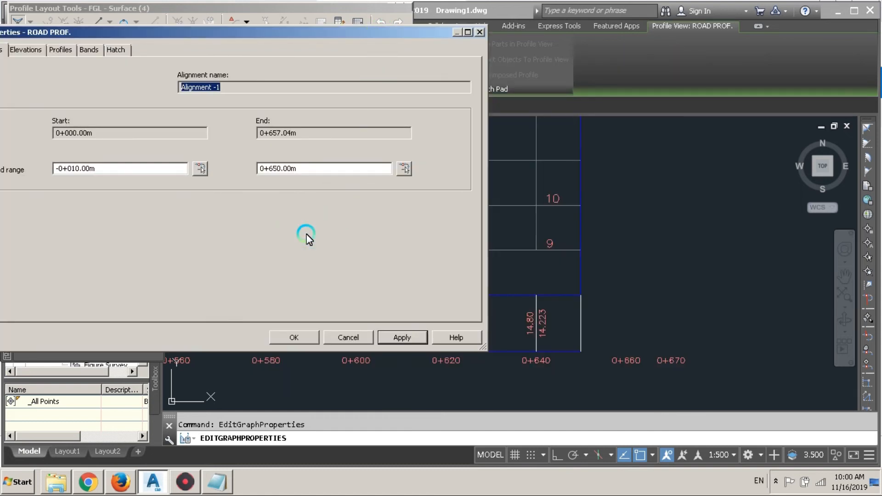
click(289, 337)
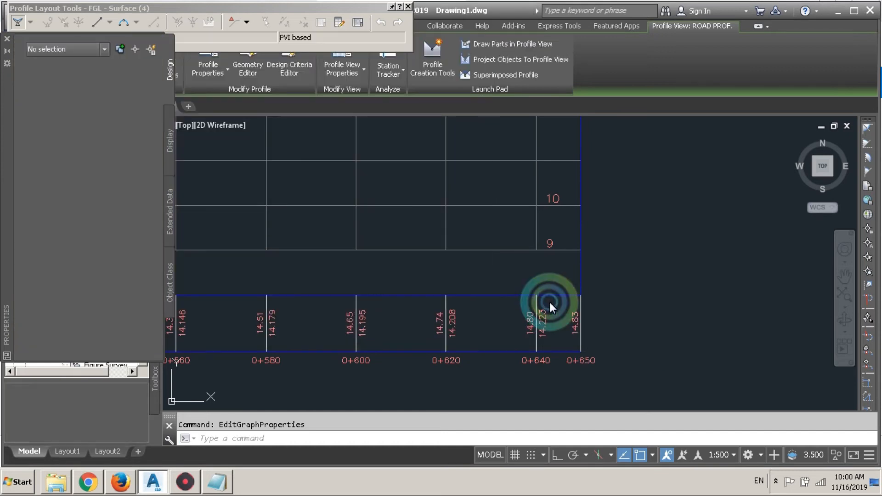
Step: Examine the data band elevations and the ends of the FGL and DP profiles near station 0+650
scroll(547, 170, up, 2)
scroll(546, 167, down, 3)
scroll(571, 216, up, 3)
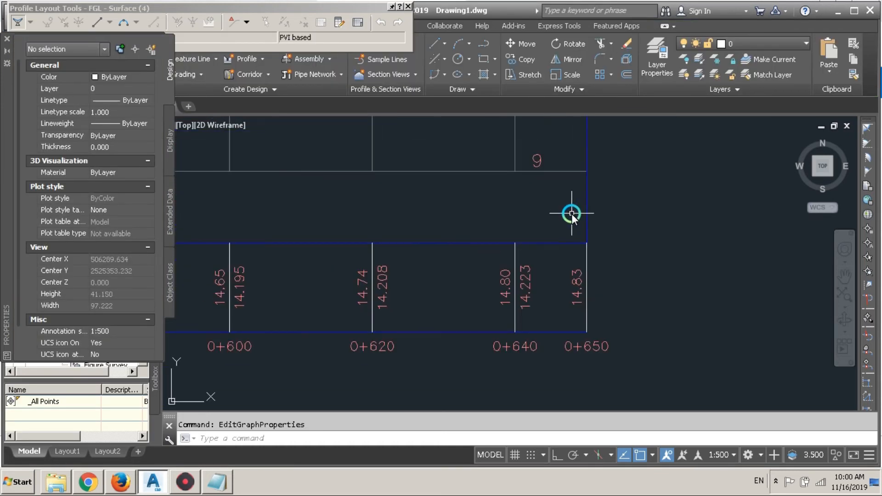
scroll(565, 213, down, 1)
middle_drag(562, 217, 567, 290)
scroll(572, 184, down, 1)
mouse_move(572, 184)
middle_down()
mouse_move(578, 232)
mouse_move(645, 307)
middle_up()
middle_drag(639, 177, 643, 227)
scroll(643, 227, up, 3)
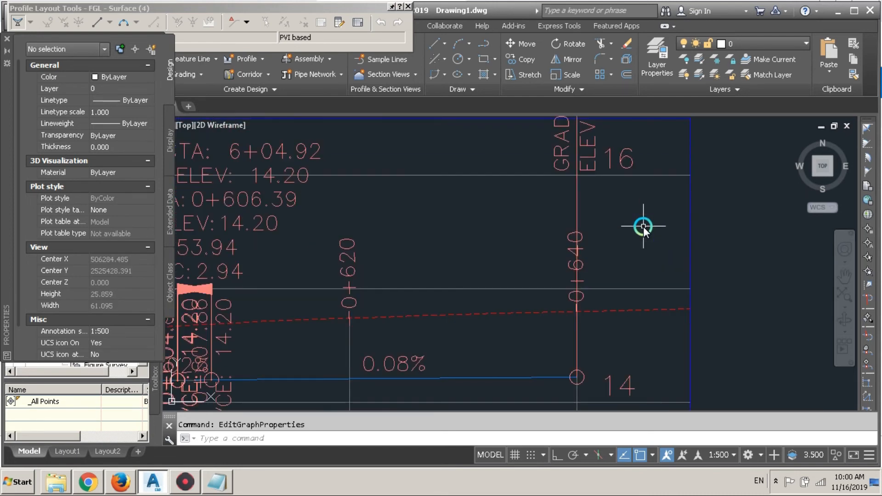
Step: Review the FGL surface profile's data and design criteria in its profile properties without changing them
click(620, 306)
click(619, 308)
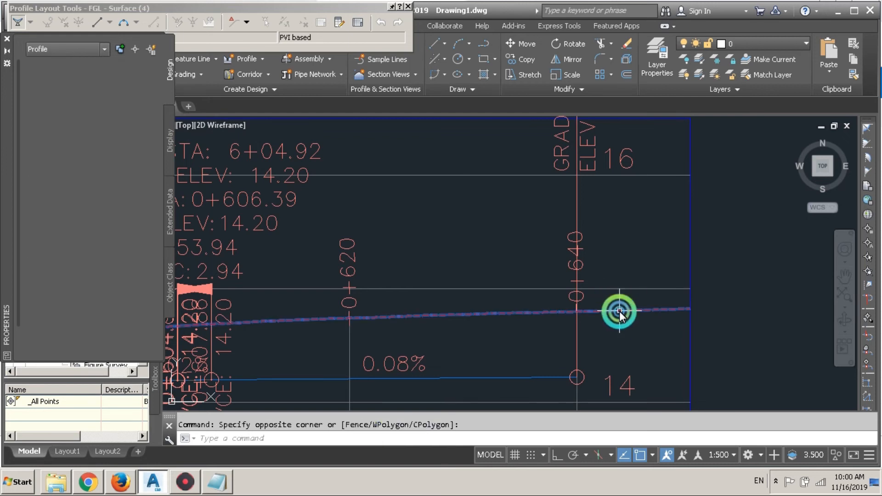
right_click(630, 310)
click(664, 266)
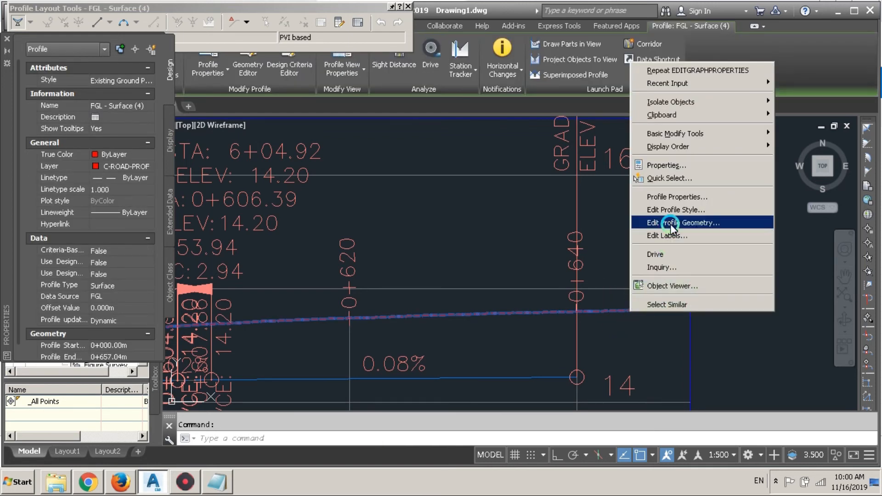
click(674, 197)
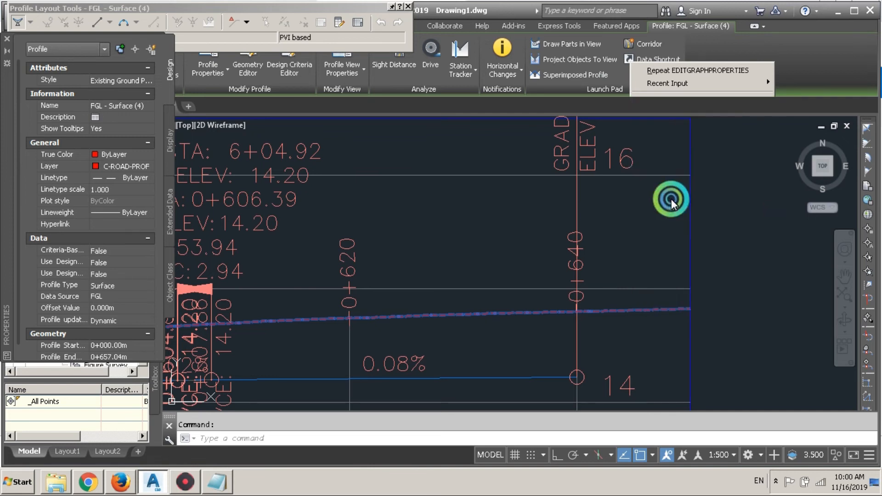
click(290, 98)
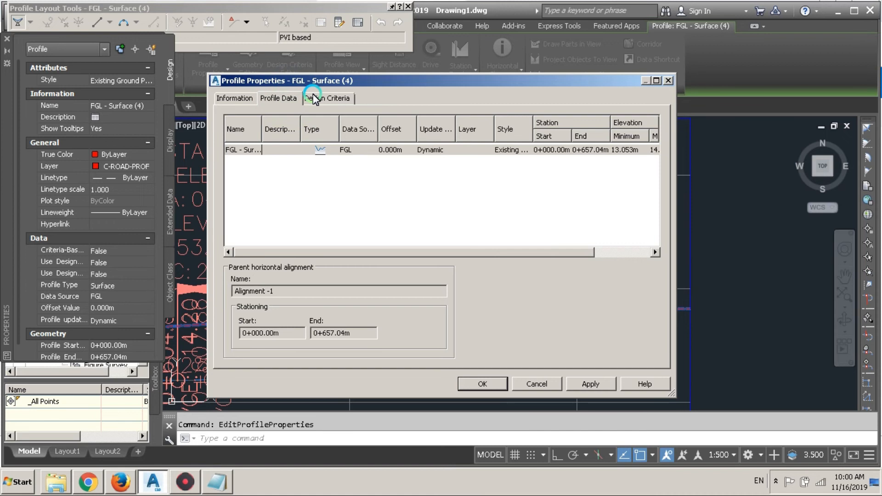
click(313, 98)
click(538, 385)
Step: Set the staggering of the FGL profile's Major Stations labels to Stagger both sides and apply it
scroll(602, 264, down, 3)
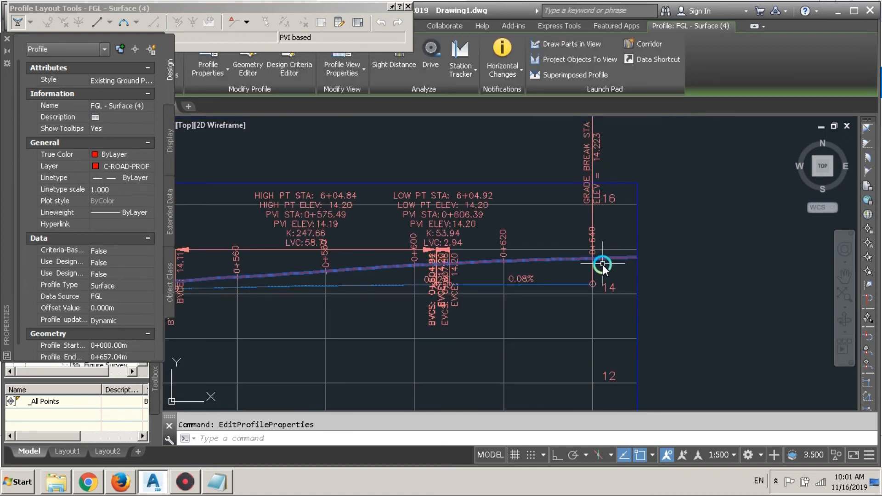
right_click(605, 259)
click(634, 183)
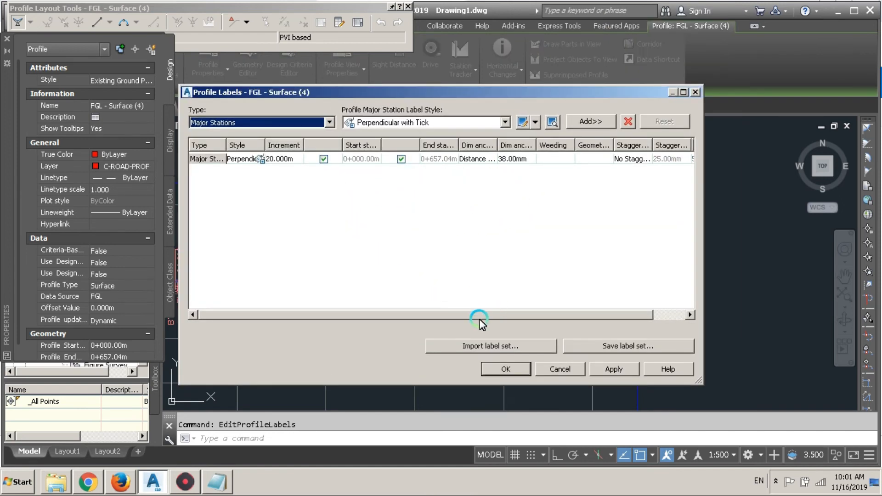
drag(478, 316, 623, 317)
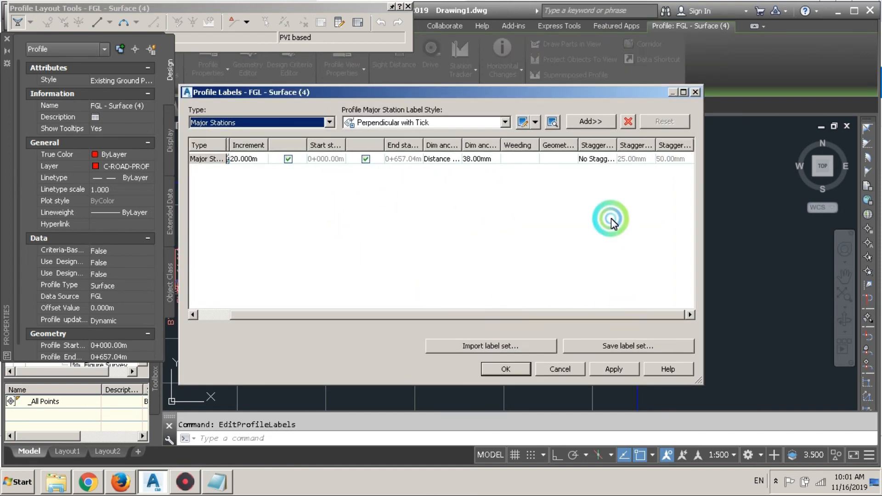
click(596, 161)
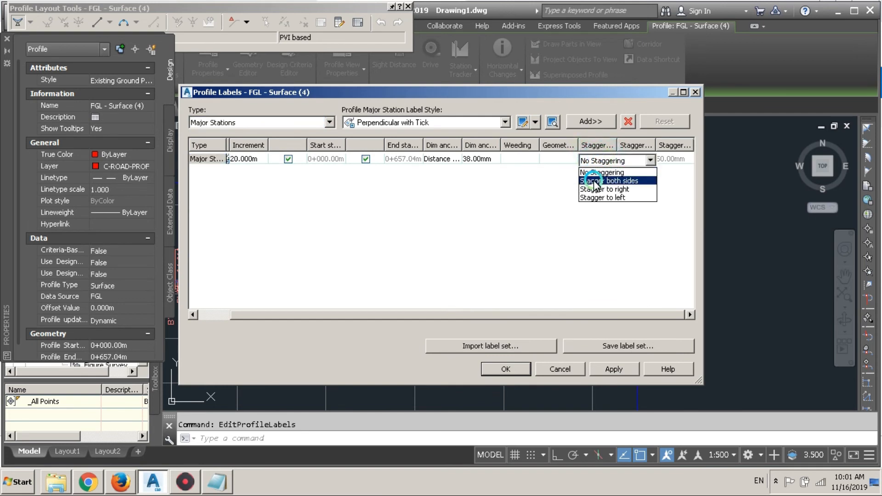
click(595, 181)
click(616, 369)
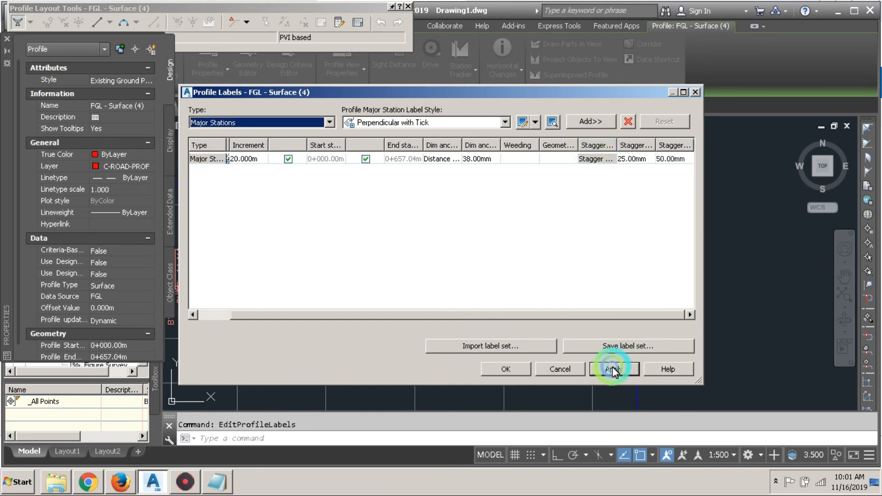
click(490, 369)
key(Escape)
Step: Examine the FGL station labels along the profile view from its start to its end
scroll(633, 227, down, 5)
scroll(570, 225, down, 3)
scroll(354, 221, up, 8)
scroll(338, 197, down, 4)
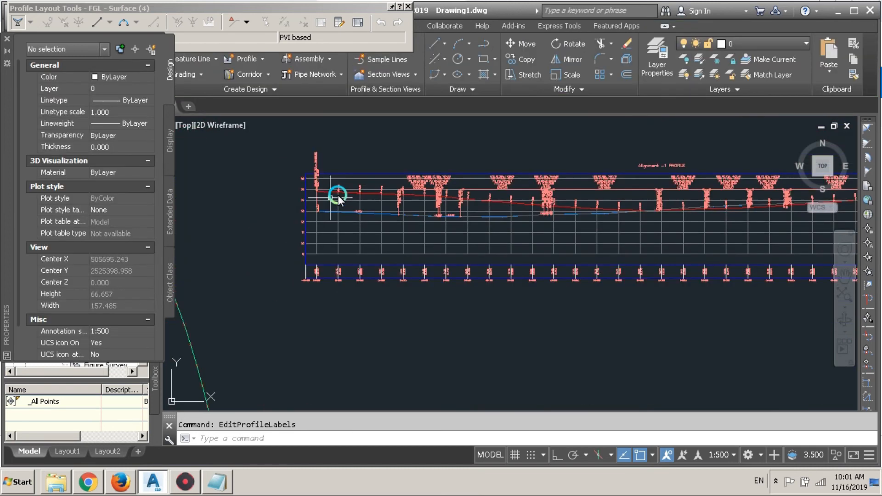
scroll(349, 195, down, 1)
scroll(740, 165, up, 5)
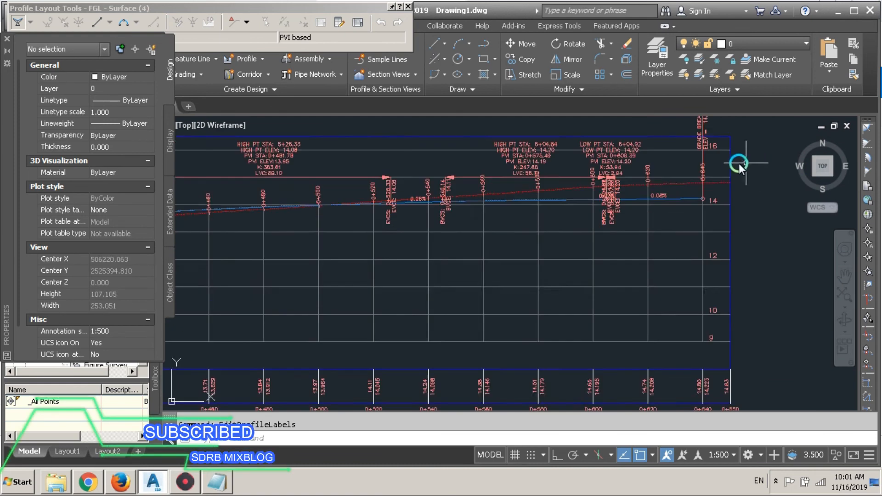
scroll(722, 173, up, 3)
scroll(643, 308, up, 2)
Step: Move DP's grade break label at station 0+640 up and beyond its point, to the end edge of the profile view
click(657, 324)
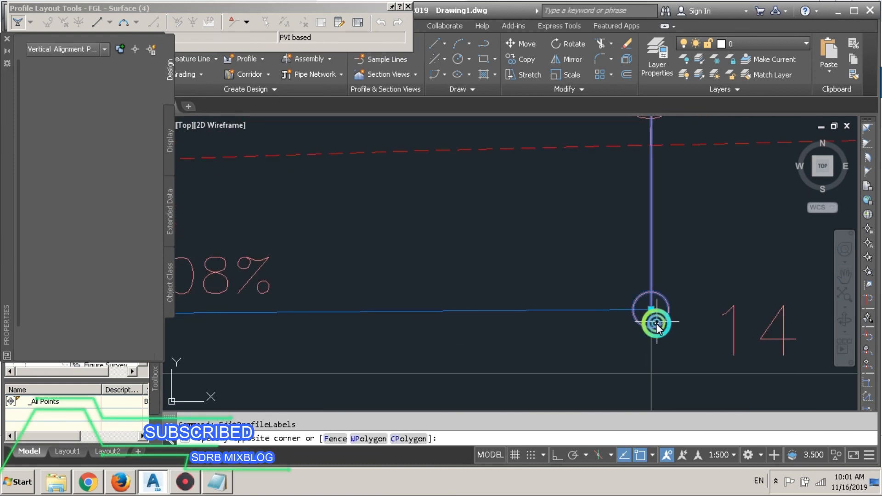
click(650, 308)
click(650, 311)
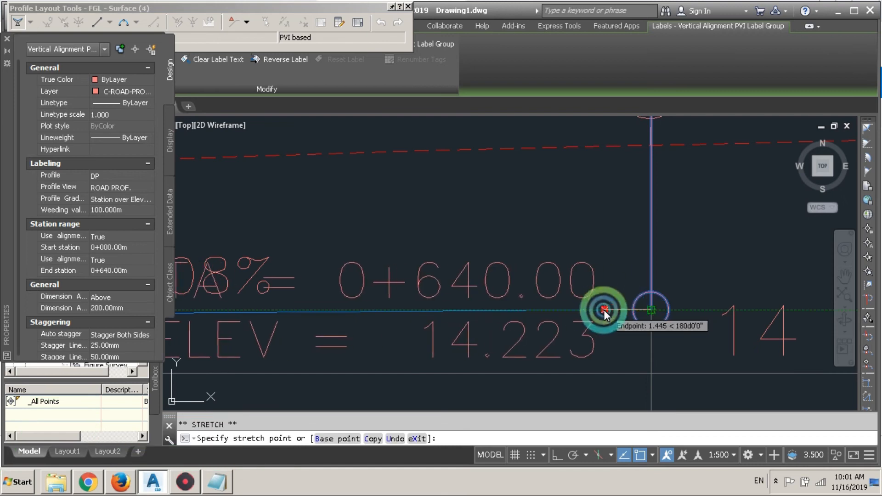
scroll(607, 317, up, 3)
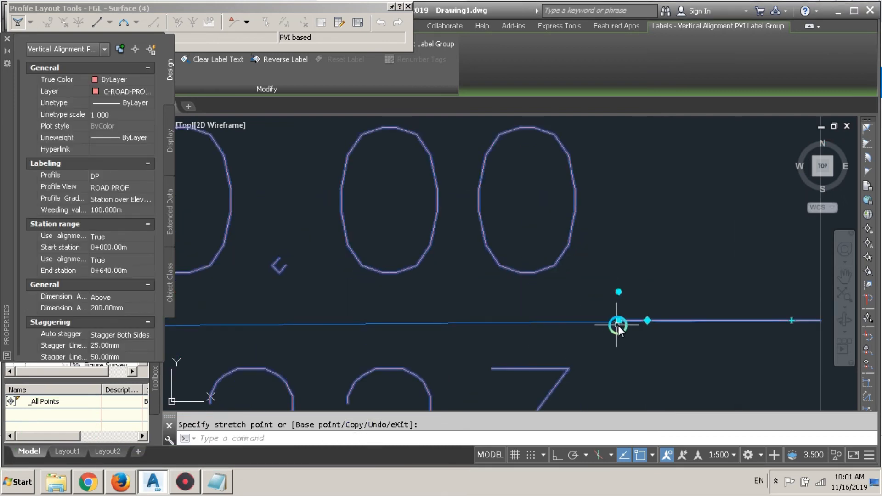
scroll(643, 315, down, 2)
scroll(700, 318, down, 4)
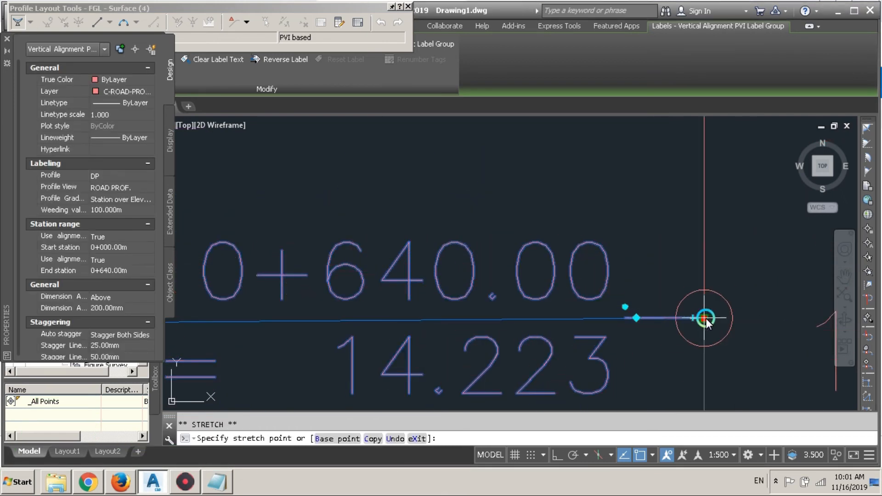
scroll(721, 272, up, 5)
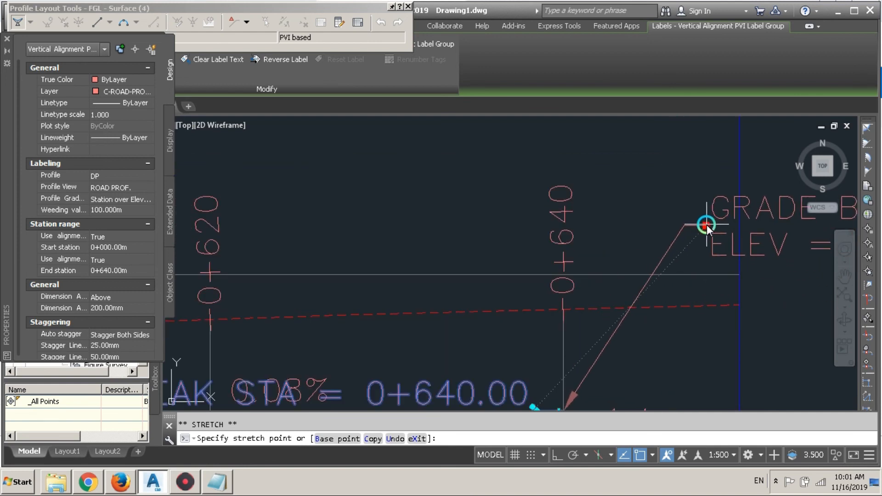
click(693, 194)
middle_drag(545, 273, 642, 174)
scroll(569, 236, down, 4)
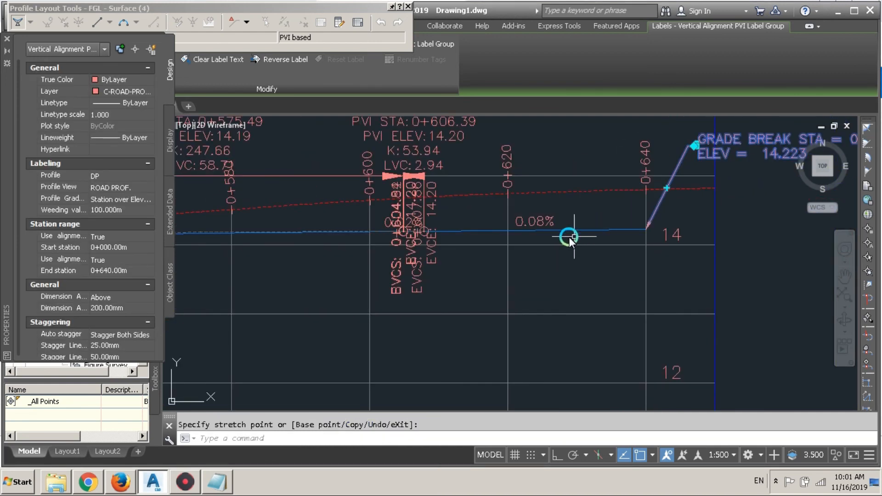
scroll(493, 282, up, 7)
key(Escape)
key(Escape)
Step: Select the DP profile and stretch the end point of its last vertical curve near station 0+607.88 slightly further along the profile
scroll(519, 258, down, 3)
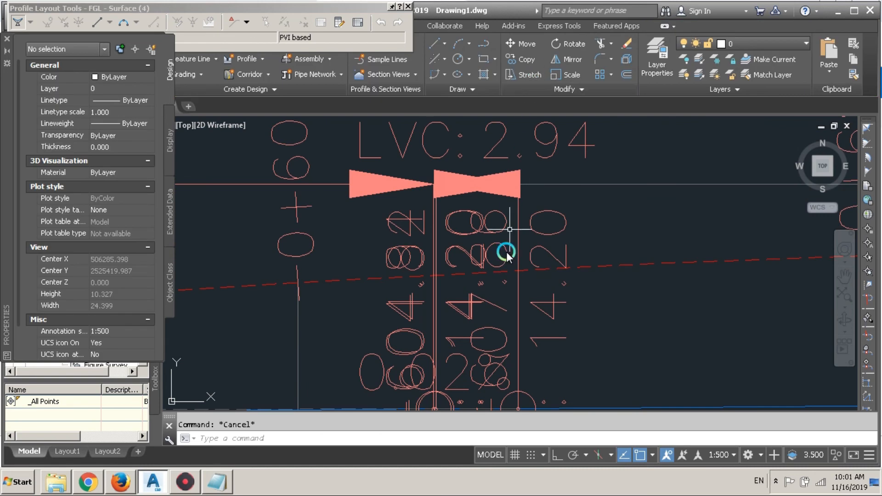
scroll(510, 305, up, 7)
click(599, 241)
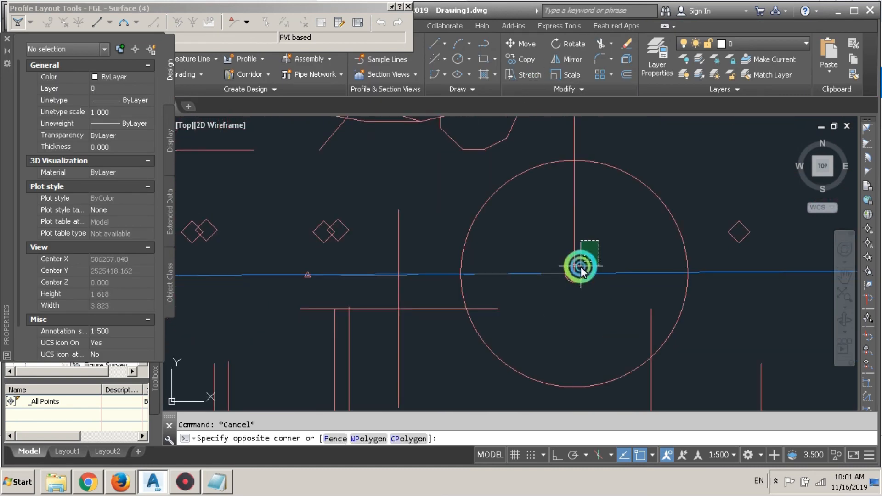
click(579, 266)
click(575, 273)
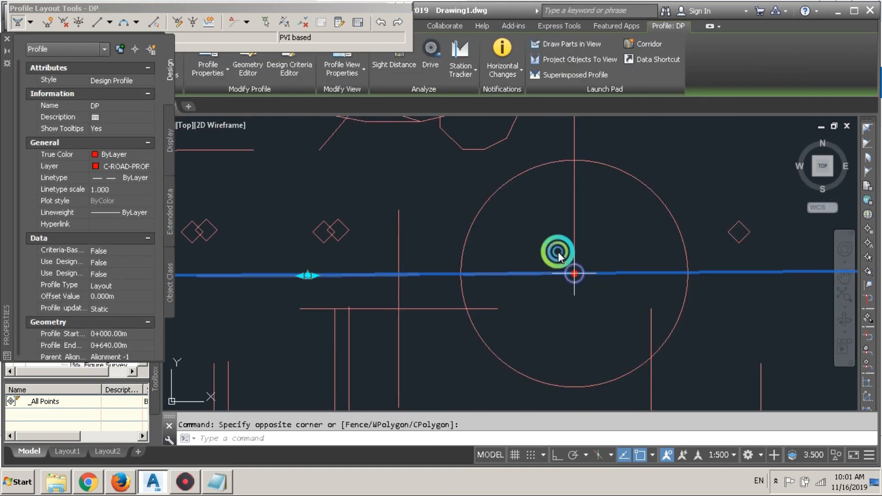
scroll(574, 273, down, 5)
scroll(597, 254, up, 7)
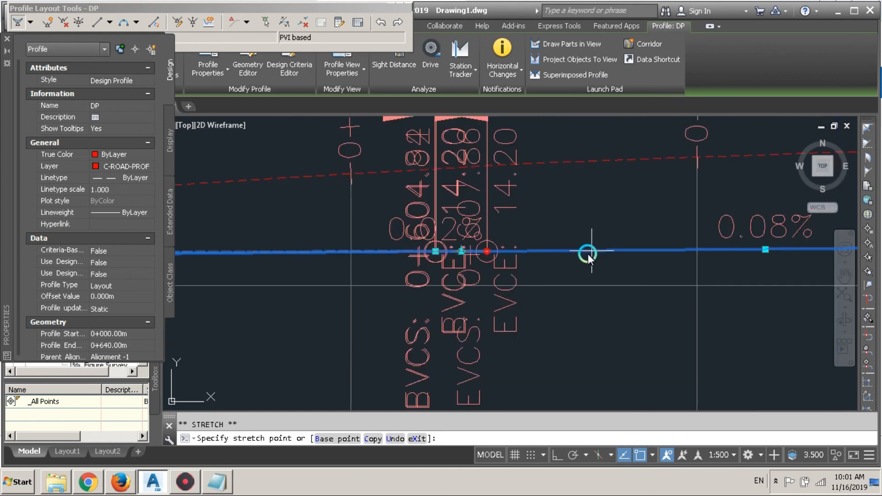
scroll(332, 258, up, 5)
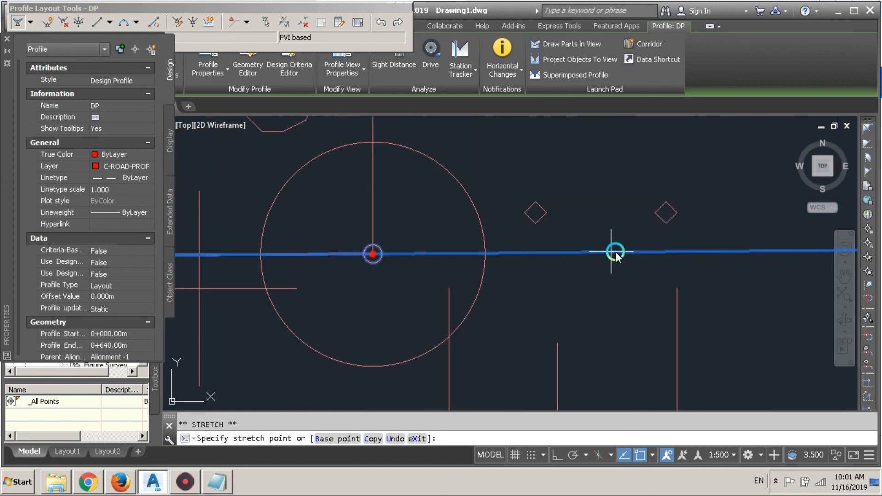
click(372, 255)
scroll(377, 247, up, 3)
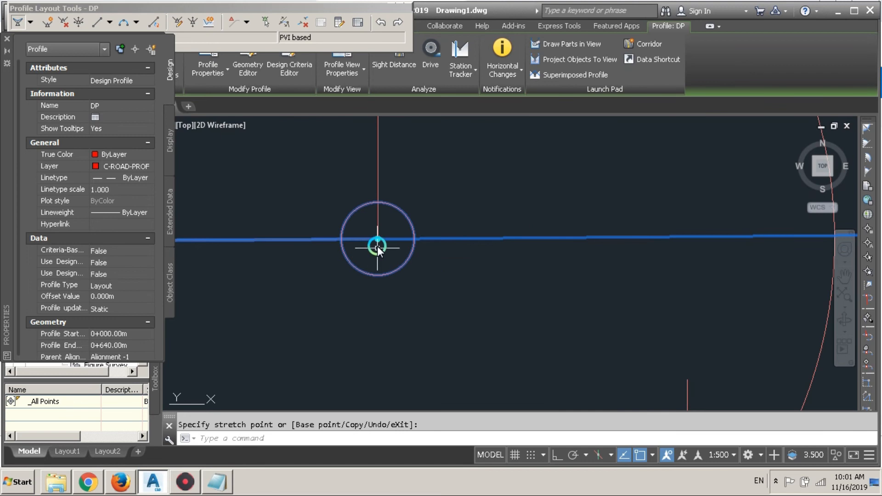
click(378, 241)
click(655, 237)
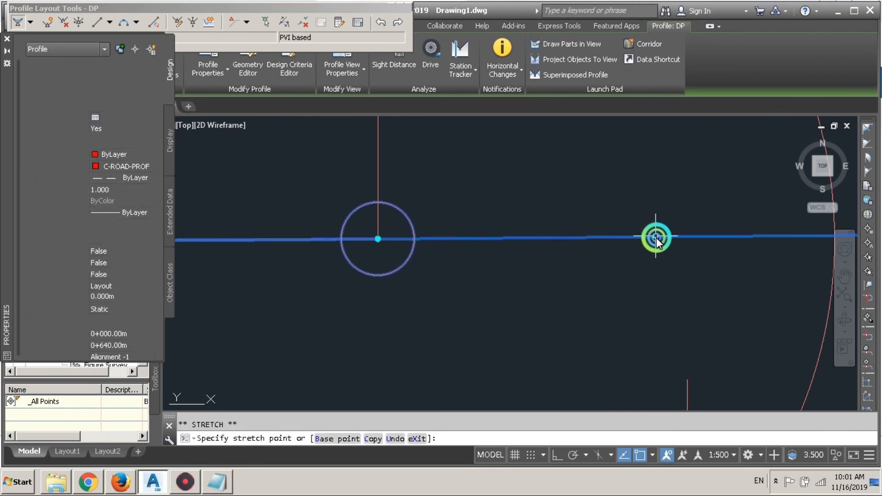
scroll(567, 245, down, 3)
click(487, 225)
click(478, 241)
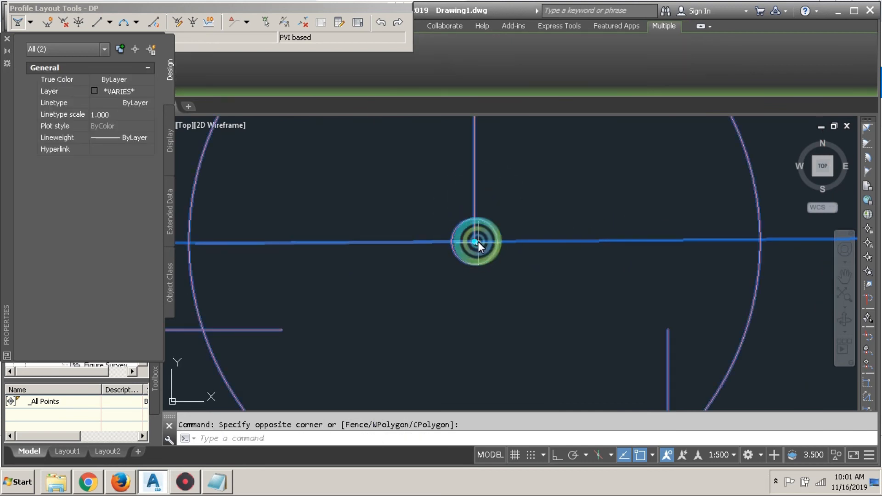
click(477, 240)
scroll(487, 238, up, 3)
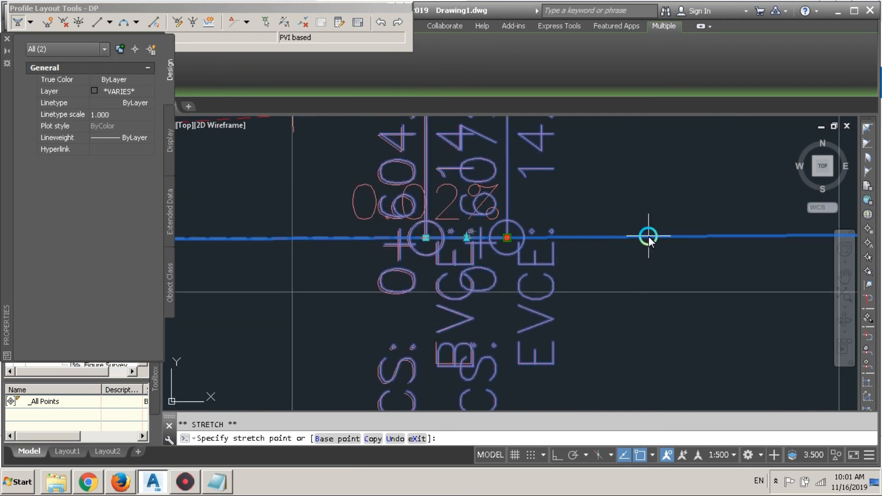
scroll(533, 237, up, 5)
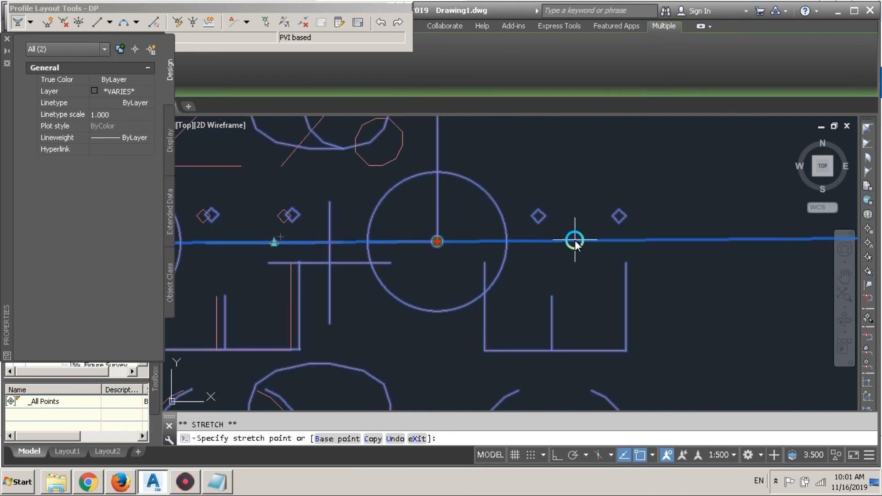
key(Escape)
Step: Check the running object snap modes in the drafting settings and accept them
text(OS)
key(Return)
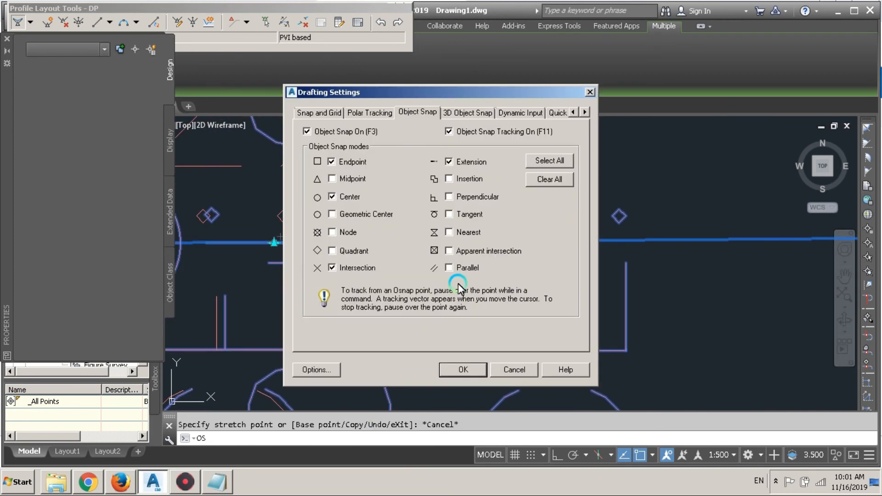
click(464, 369)
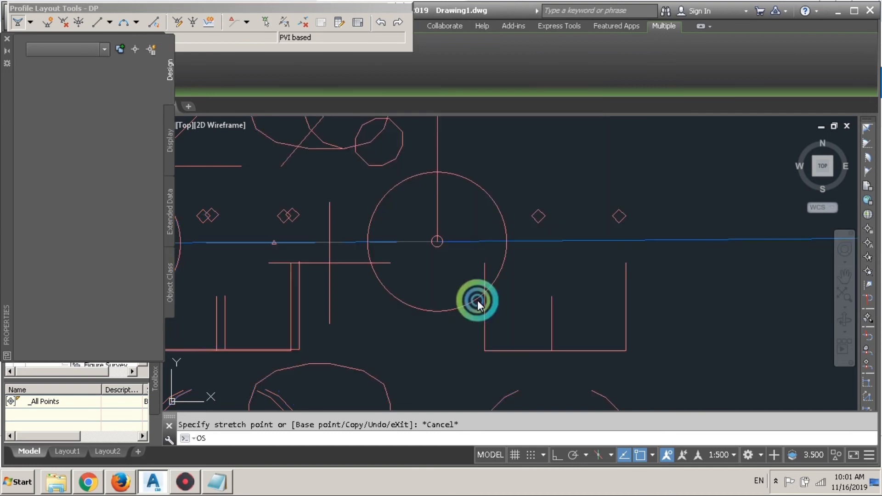
Step: Try to stretch the end point of DP's last vertical curve near station 0+607.88 further along the profile
scroll(463, 212, up, 4)
click(394, 298)
click(373, 321)
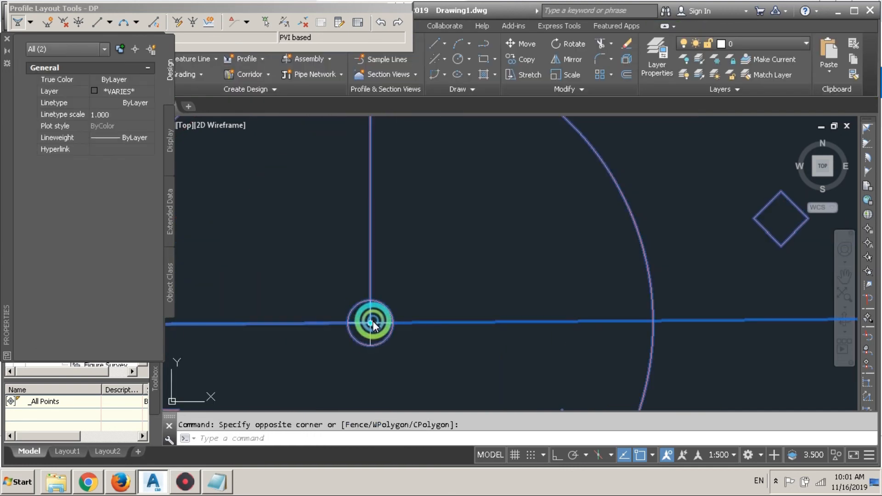
click(372, 322)
scroll(385, 309, down, 6)
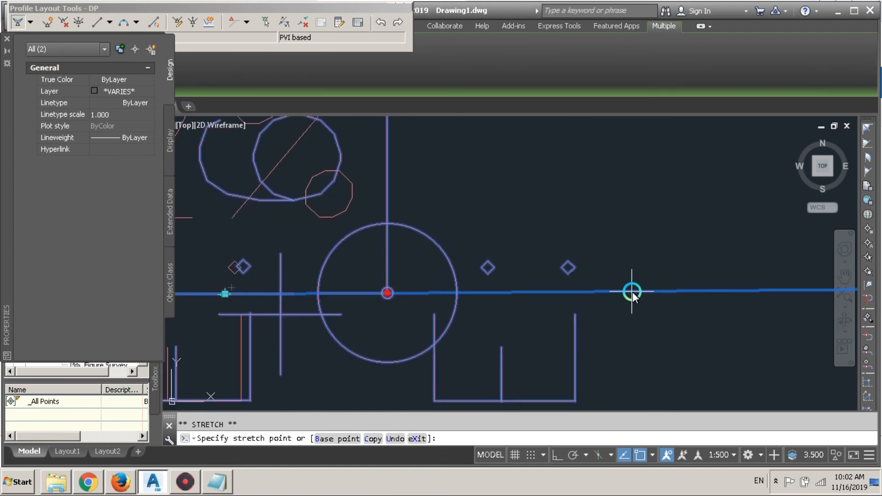
click(642, 297)
scroll(449, 292, down, 3)
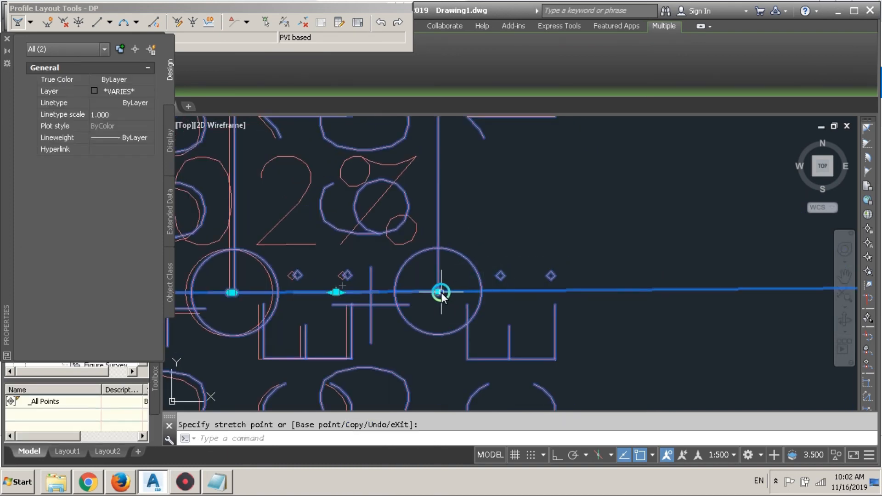
scroll(441, 293, up, 5)
click(430, 292)
scroll(440, 292, down, 4)
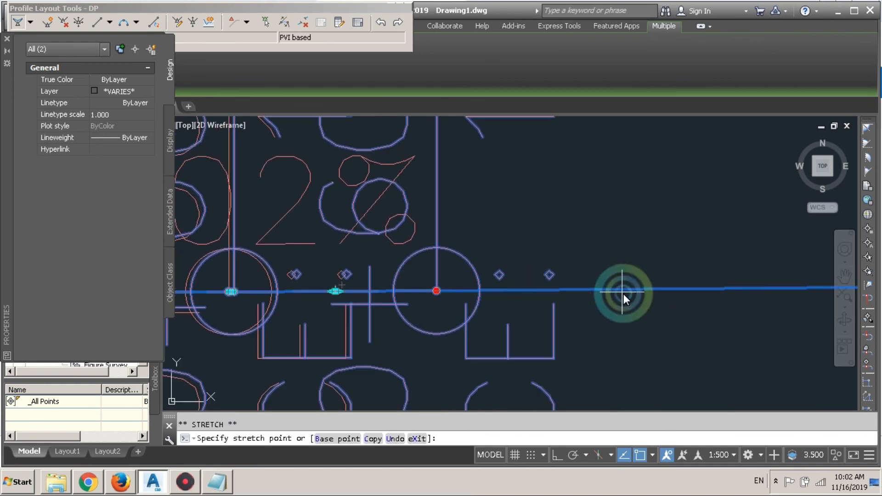
click(648, 290)
scroll(498, 297, up, 5)
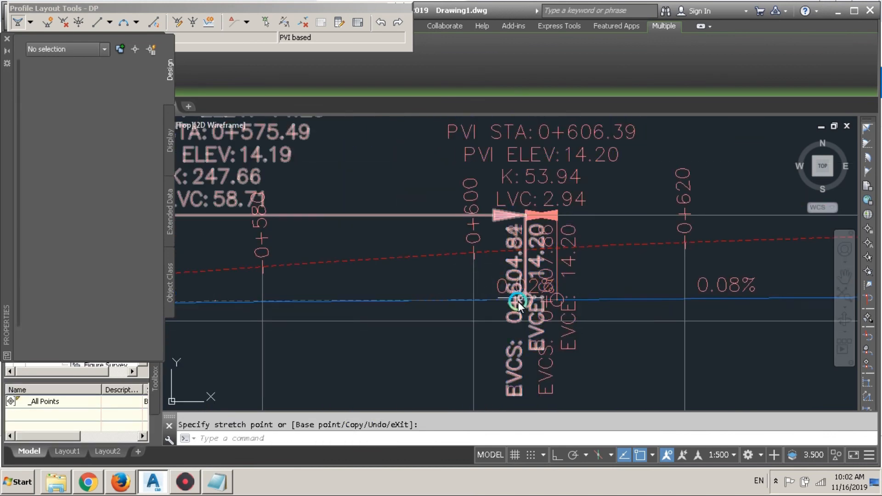
key(Escape)
Step: Shorten DP's vertical curve at PVI station 0+575.49 by stretching its end point back to about station 0+586.80
scroll(529, 302, down, 5)
scroll(561, 298, up, 2)
click(577, 298)
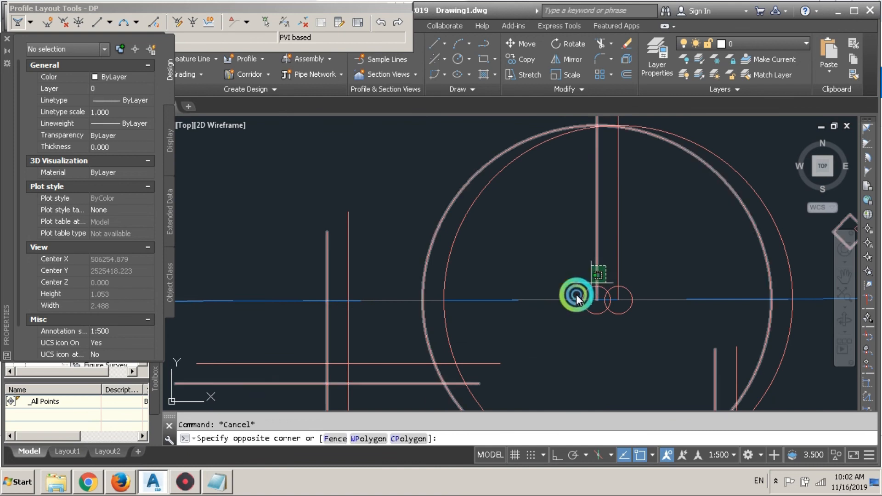
click(581, 297)
click(592, 301)
scroll(508, 299, up, 3)
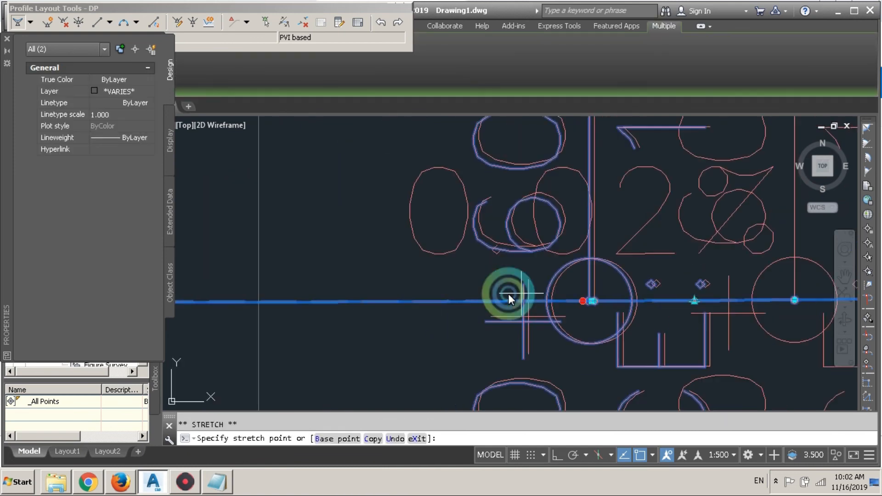
click(325, 302)
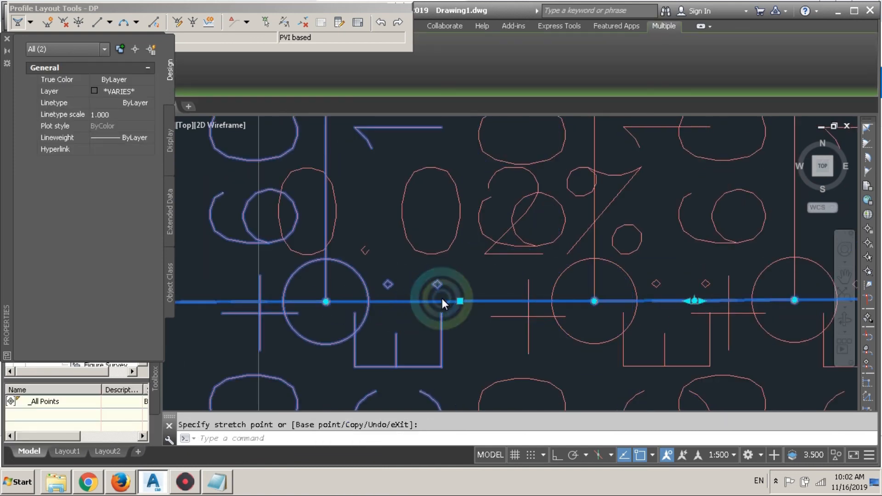
scroll(443, 299, down, 6)
scroll(405, 303, up, 6)
scroll(455, 302, up, 4)
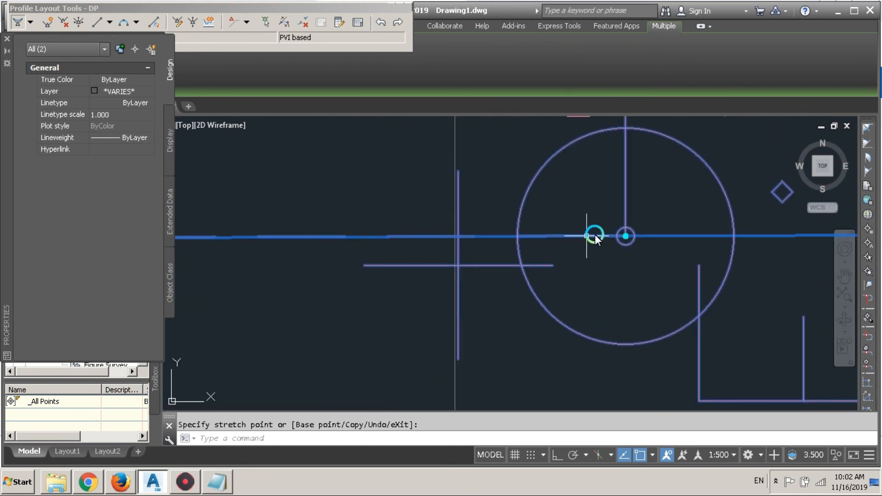
click(625, 237)
scroll(616, 257, down, 5)
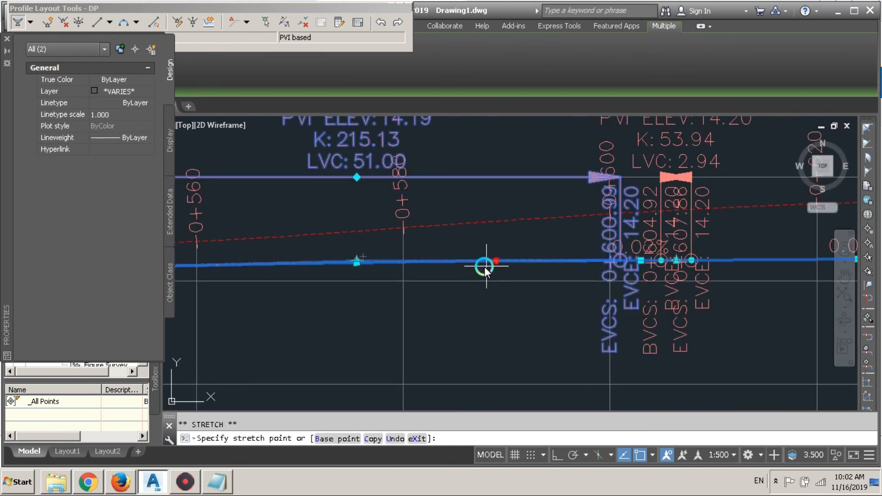
click(473, 265)
scroll(491, 268, down, 3)
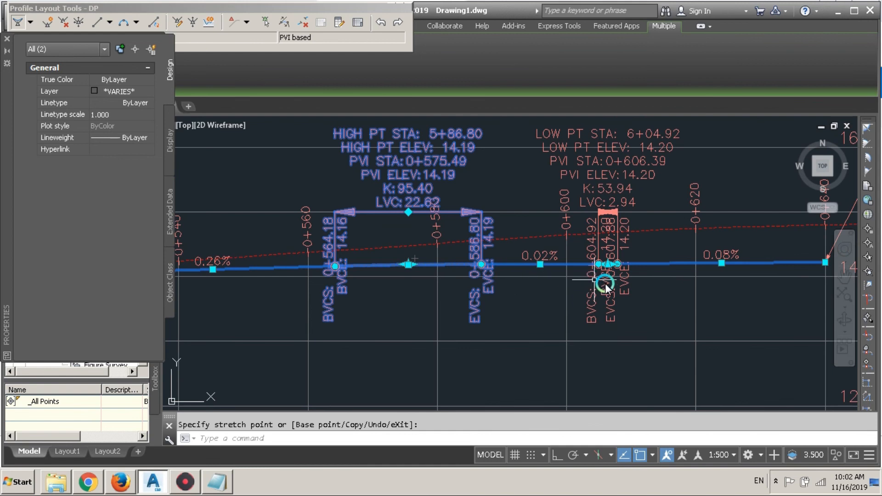
Step: Lengthen DP's last vertical curve by stretching its start point back to about station 0+602.40, and clear the selection
scroll(612, 278, up, 3)
scroll(570, 249, up, 5)
key(Escape)
click(548, 237)
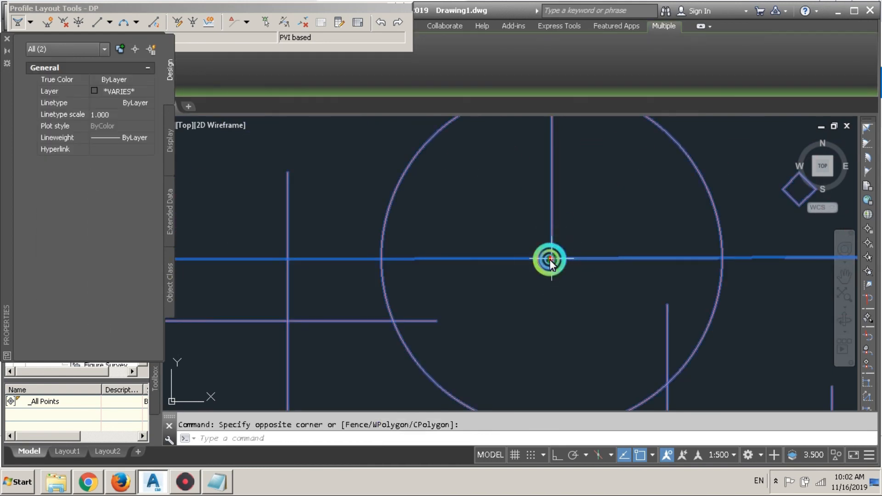
click(550, 260)
scroll(550, 261, down, 5)
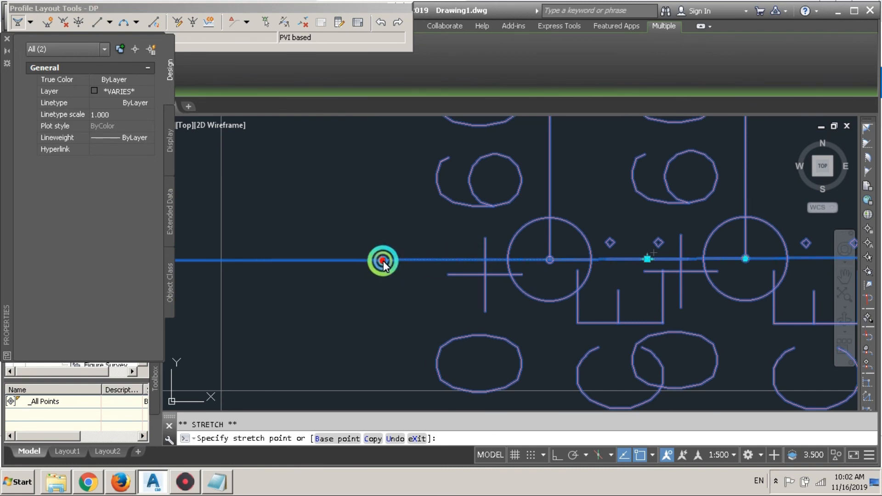
scroll(400, 250, down, 6)
scroll(469, 252, up, 3)
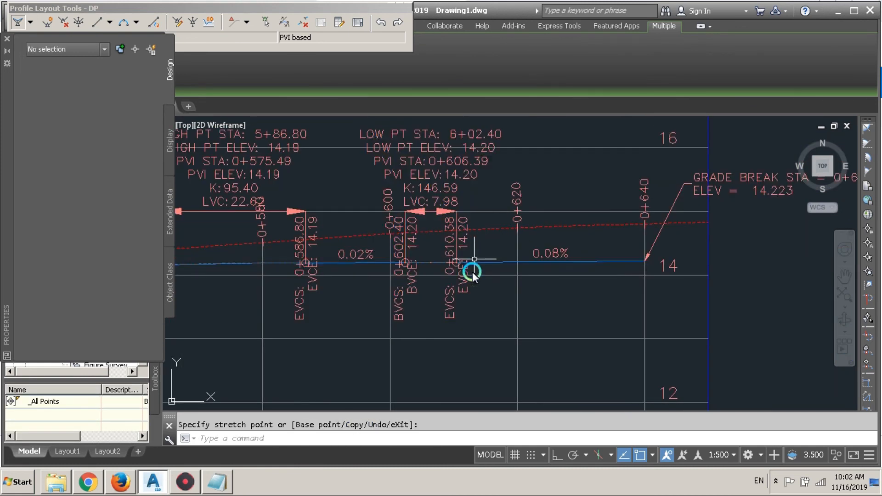
key(Escape)
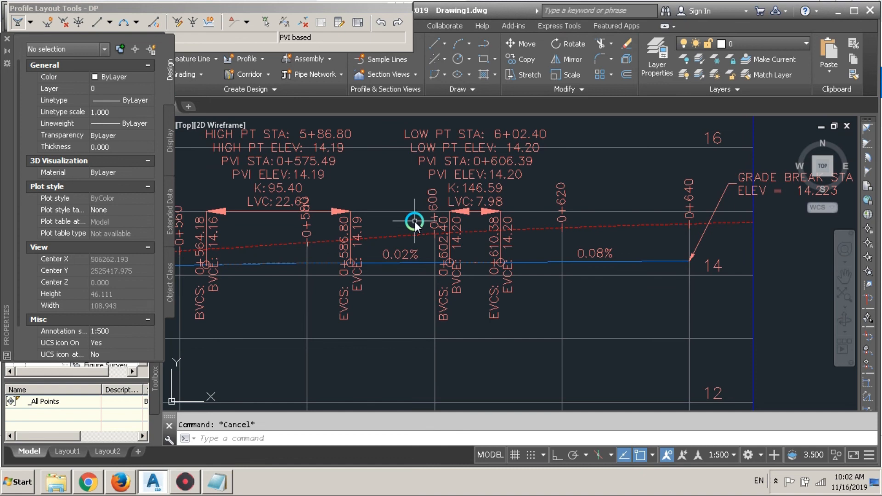
Step: Examine the DP and FGL profiles with their labels from the profile view's end back to its start, and the overall drawing
scroll(513, 250, down, 5)
scroll(355, 235, up, 3)
scroll(355, 235, up, 1)
scroll(395, 220, down, 2)
middle_drag(413, 233, 695, 185)
scroll(511, 170, up, 5)
scroll(576, 167, down, 10)
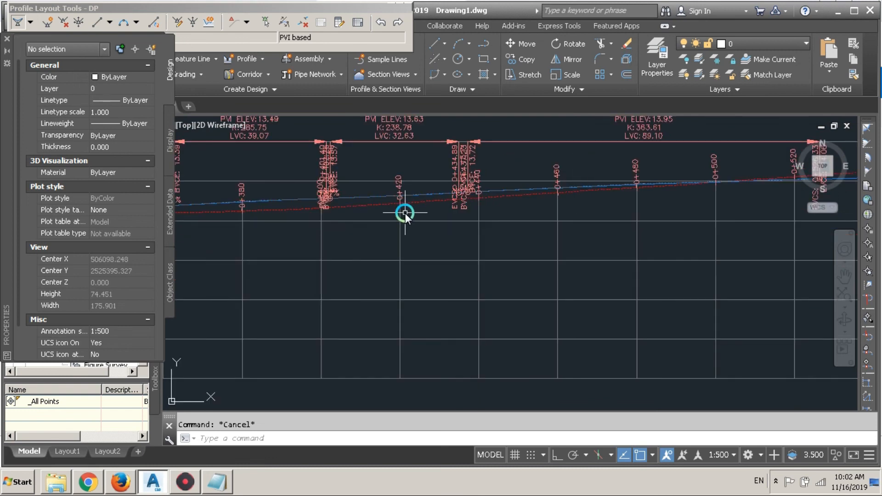
scroll(322, 191, up, 2)
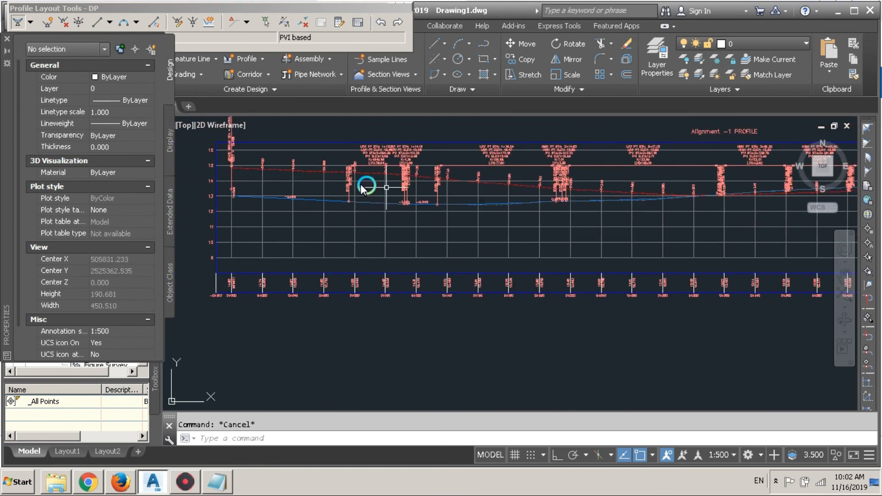
scroll(216, 258, up, 6)
scroll(258, 301, down, 6)
scroll(280, 185, up, 6)
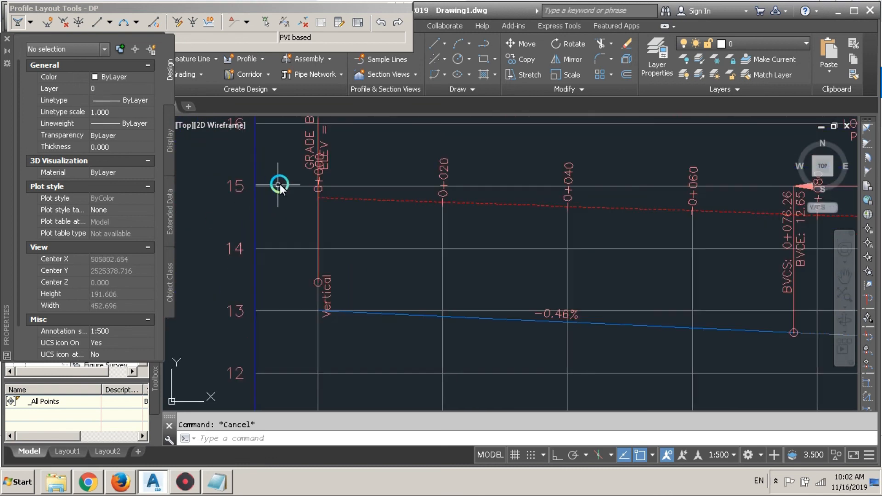
scroll(415, 219, down, 6)
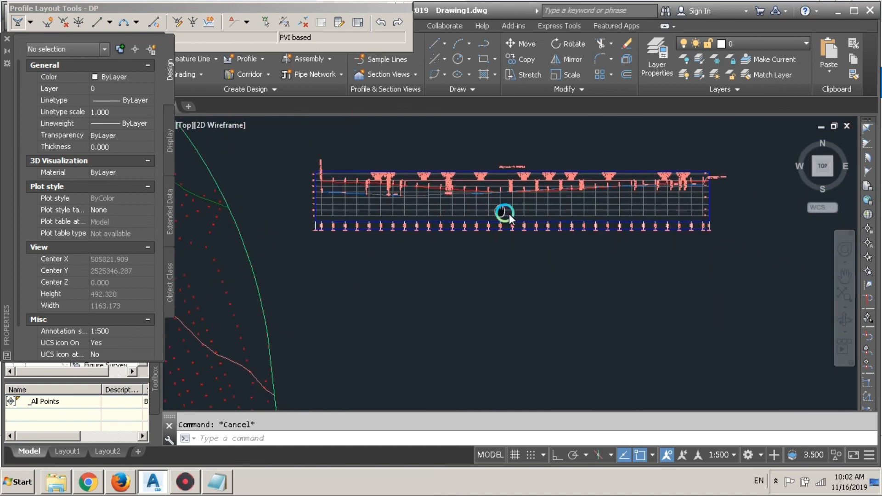
scroll(703, 175, down, 2)
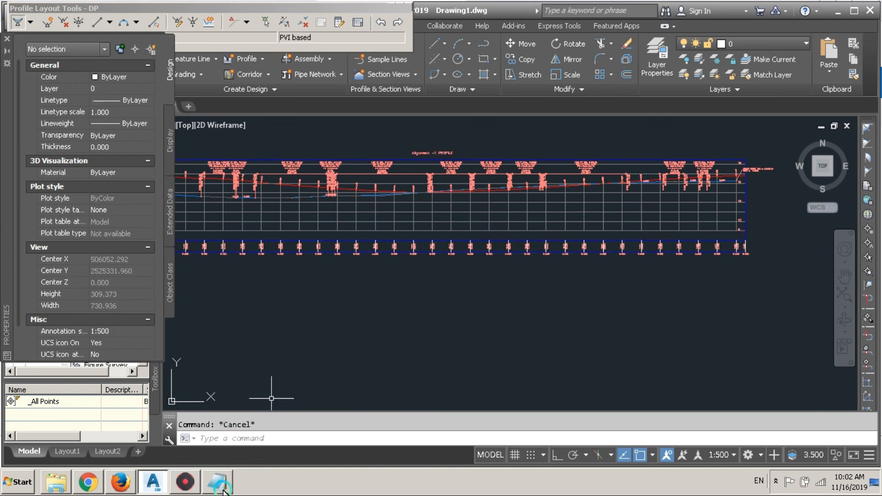
scroll(462, 303, down, 6)
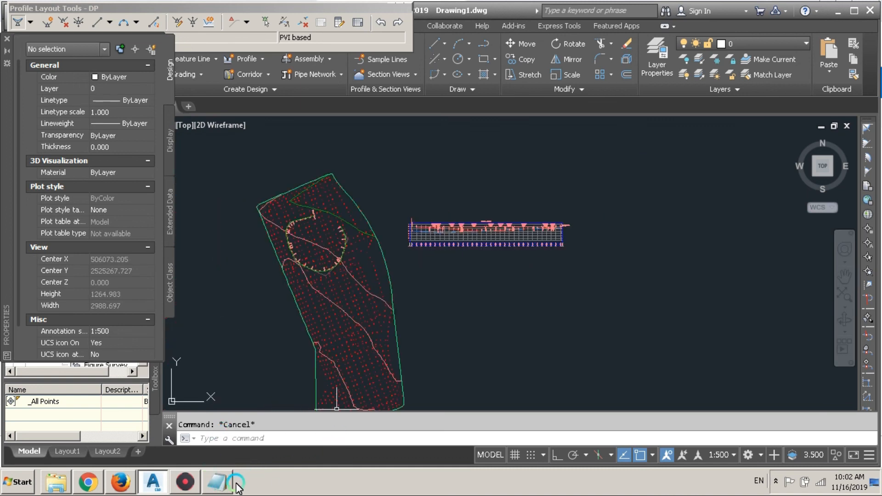
Step: Switch to Notepad, write the note "NOW WE HAVE A PROFILE FROM SURFACE" and clear it
text(NOW WE HAVE A PROFILE FROM SURFACE)
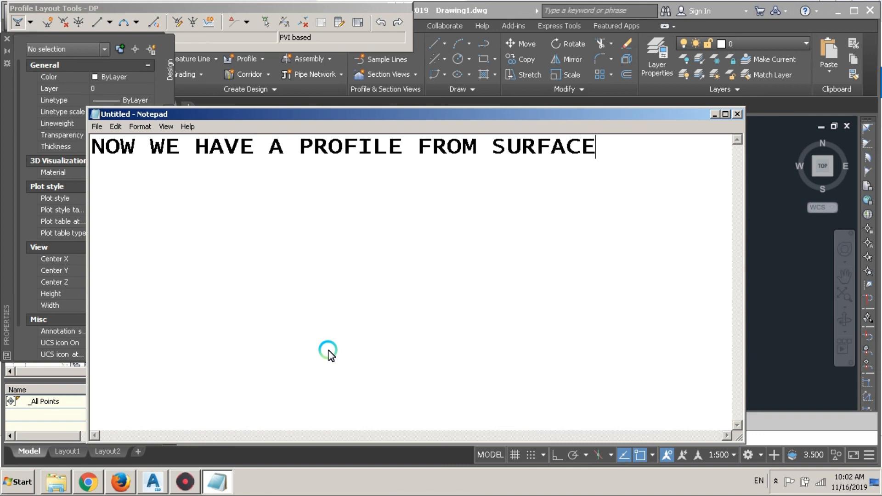
key(ctrl+a)
key(Delete)
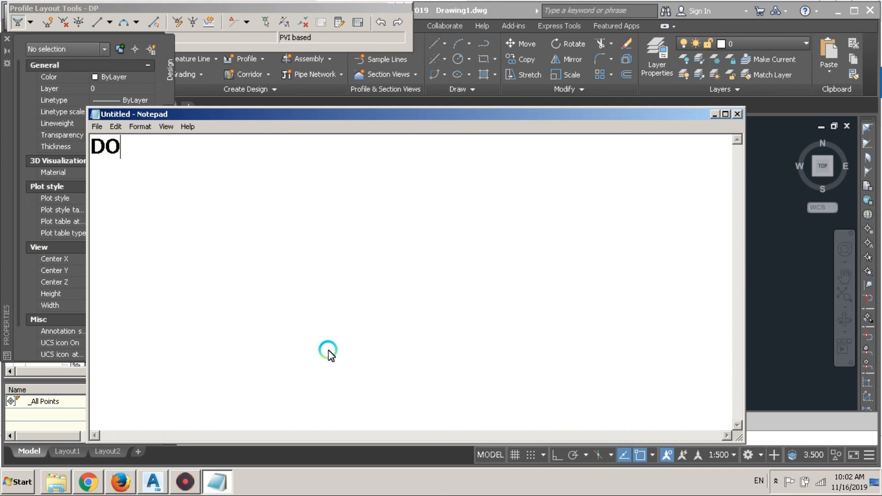
Step: Write a closing note starting "THANK YOU FOR WATCHING AND KEEP WATCH MY NEW", clear it and close Notepad
key(ctrl+a)
key(ctrl+BackSpace)
text(RTHANK)
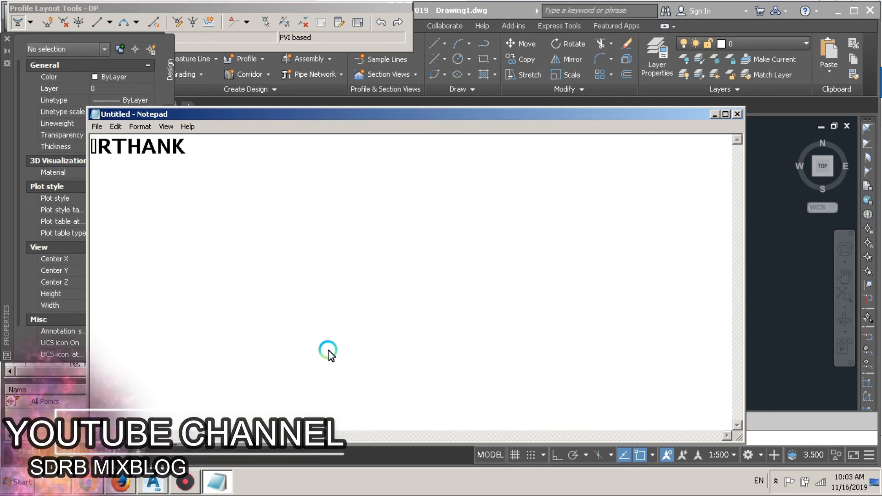
key(ctrl+a)
text(THANK)
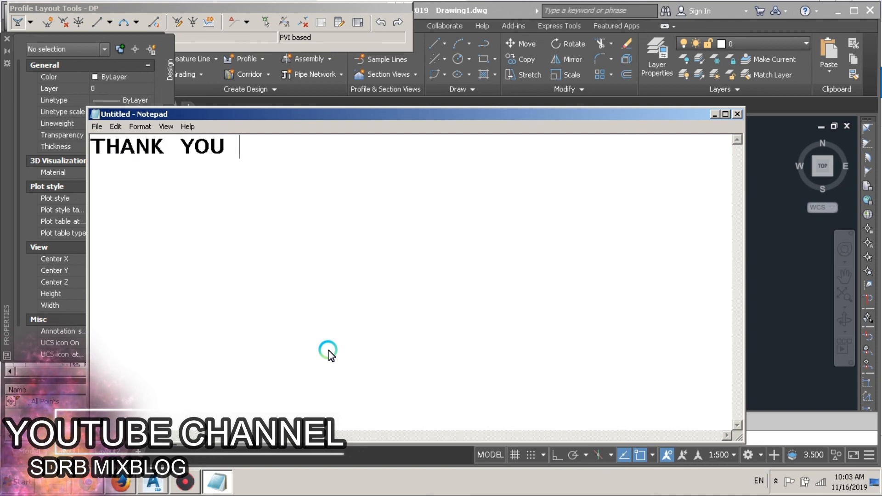
text(HING AND KEEP W)
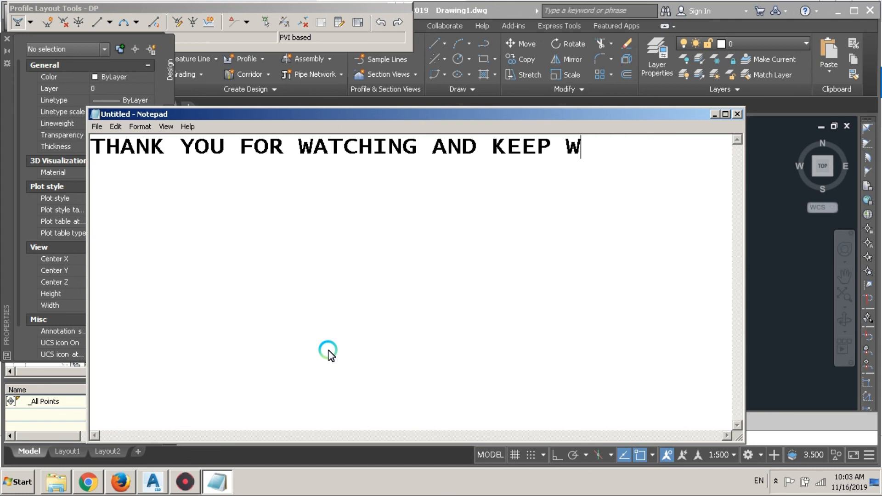
text(EW)
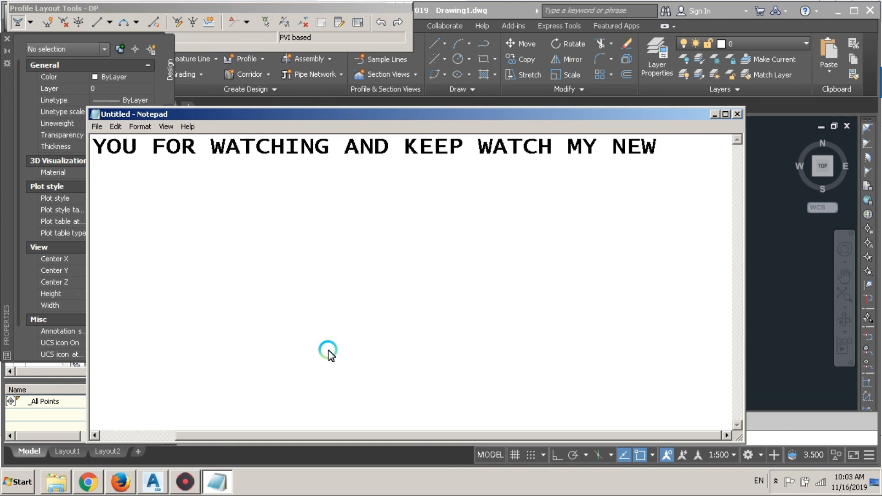
text( IDEODEOS)
key(ctrl+a)
key(Delete)
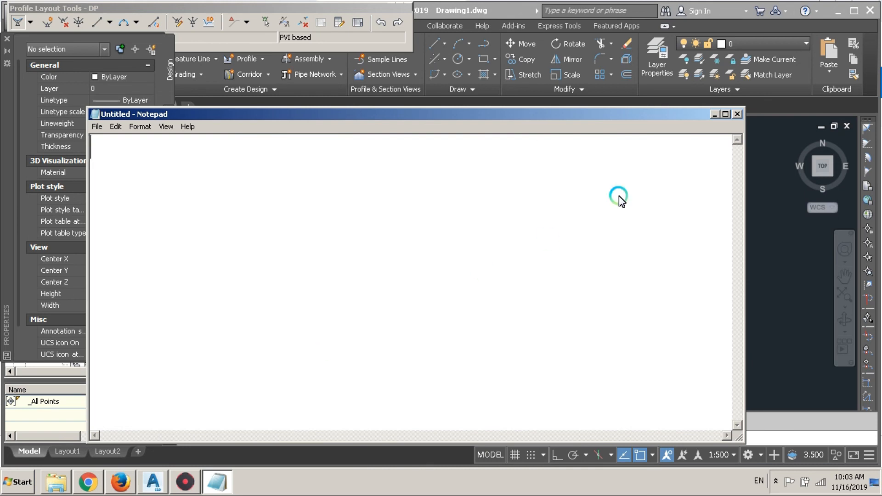
click(738, 115)
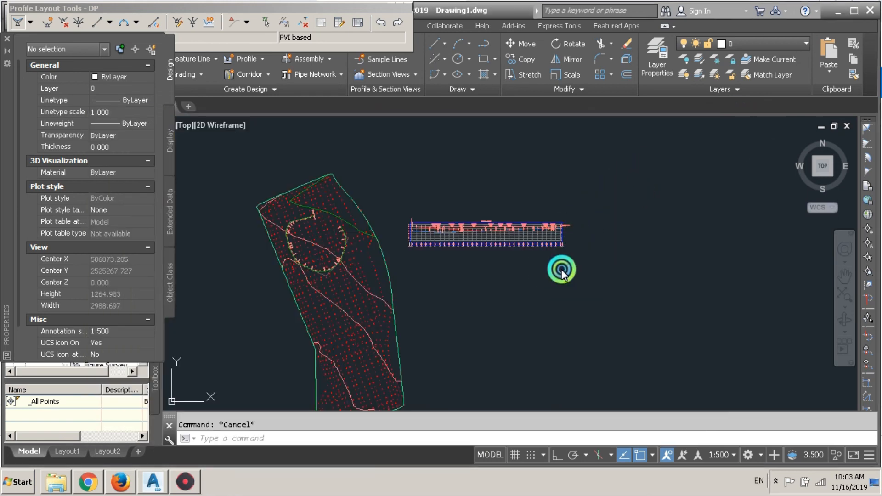
click(197, 482)
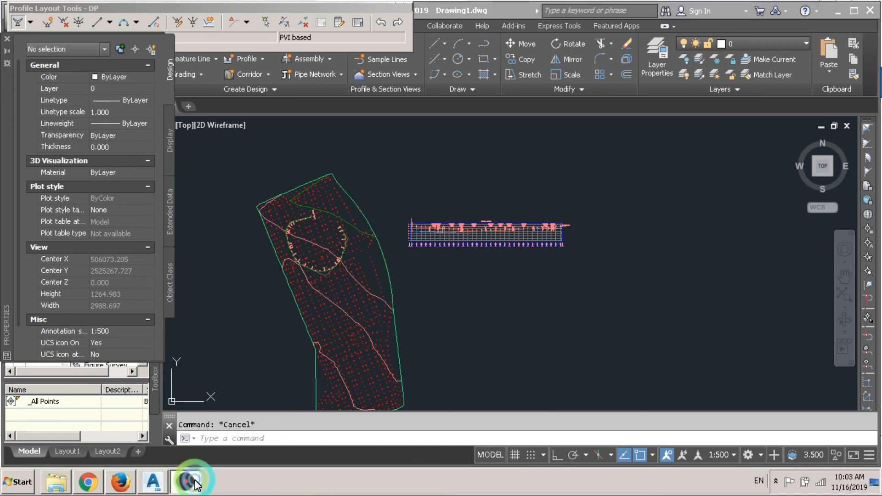
click(189, 479)
click(188, 480)
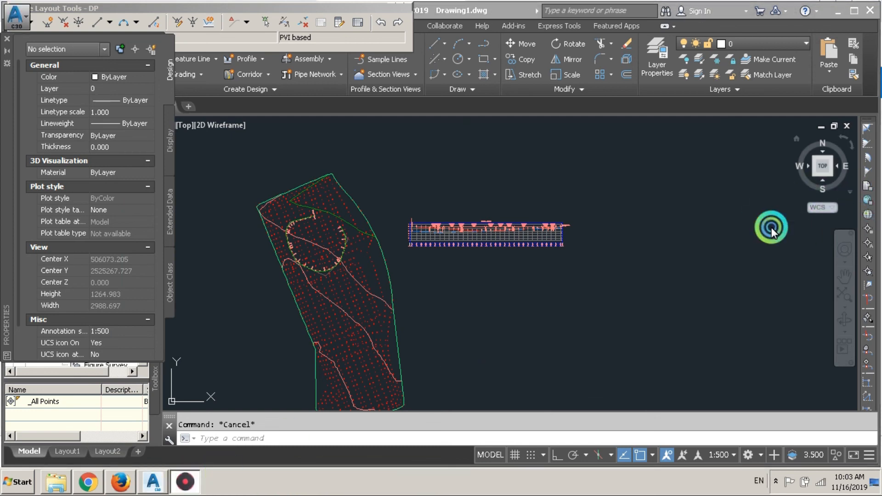